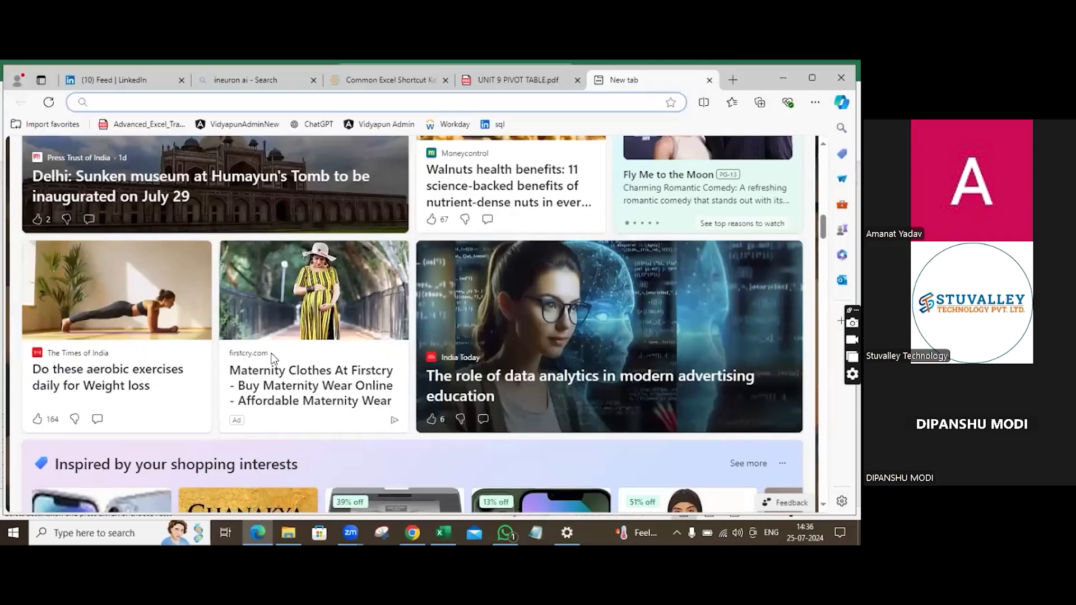
Review the pivot table slides in the PDF about dragging fields and about filtering and sorting.
{"action": "left_click", "coordinate": [547, 82]}
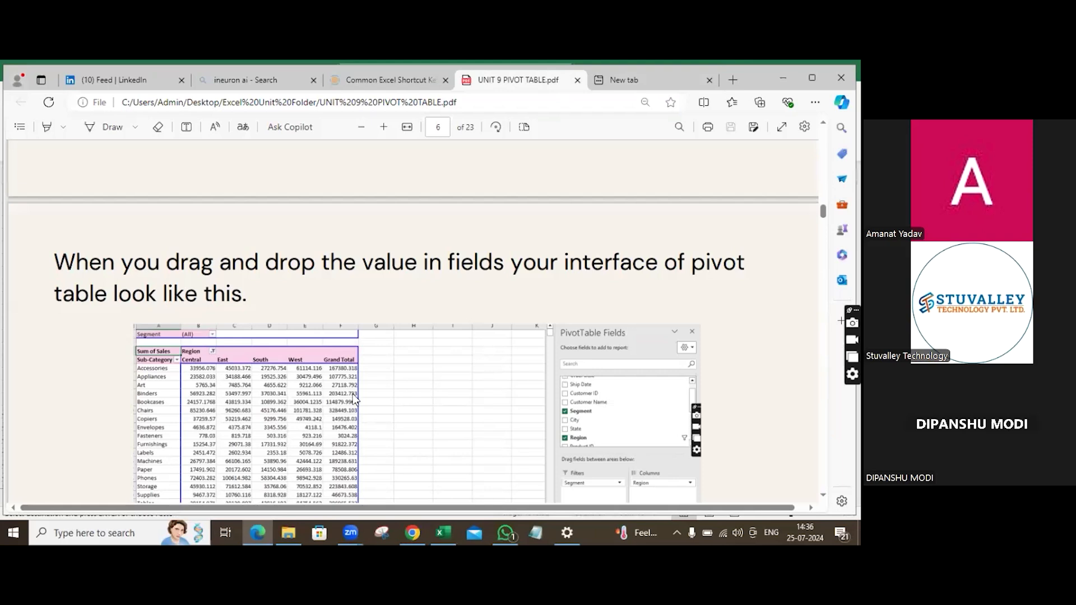
{"action": "scroll", "coordinate": [330, 433], "scroll_direction": "up", "scroll_amount": 2}
{"action": "scroll", "coordinate": [344, 435], "scroll_direction": "down", "scroll_amount": 2}
{"action": "scroll", "coordinate": [55, 248], "scroll_direction": "down", "scroll_amount": 3}
{"action": "scroll", "coordinate": [57, 248], "scroll_direction": "up", "scroll_amount": 2}
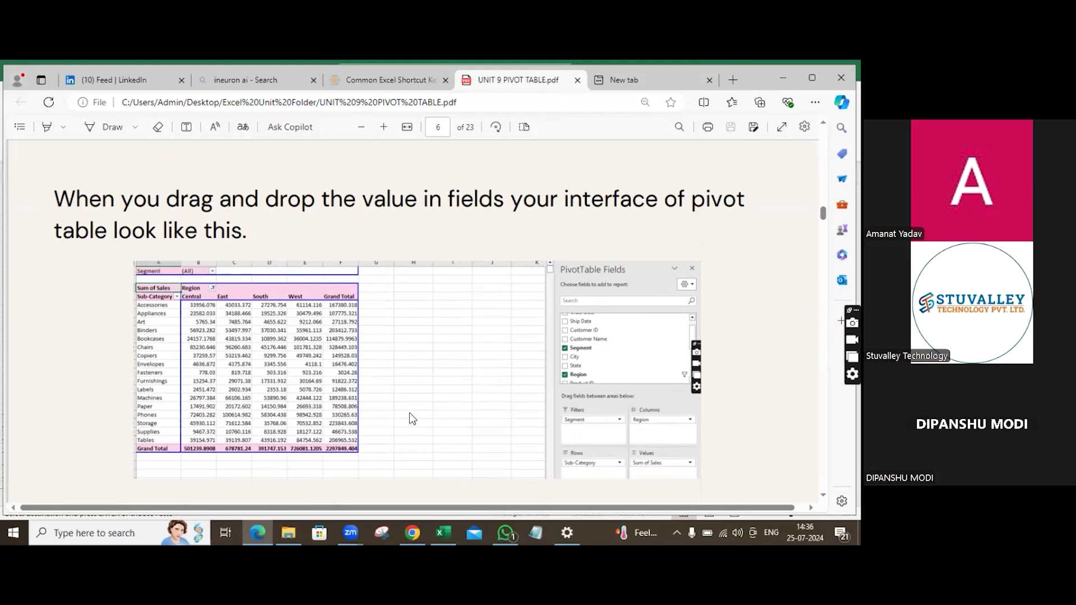
{"action": "scroll", "coordinate": [412, 419], "scroll_direction": "down", "scroll_amount": 10}
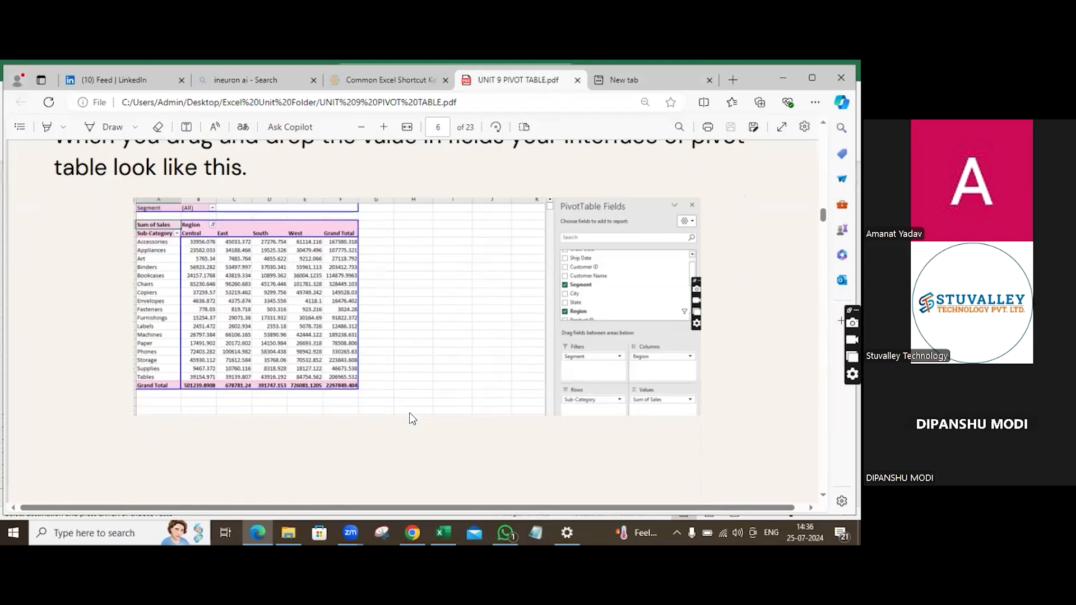
{"action": "scroll", "coordinate": [411, 419], "scroll_direction": "down", "scroll_amount": 3}
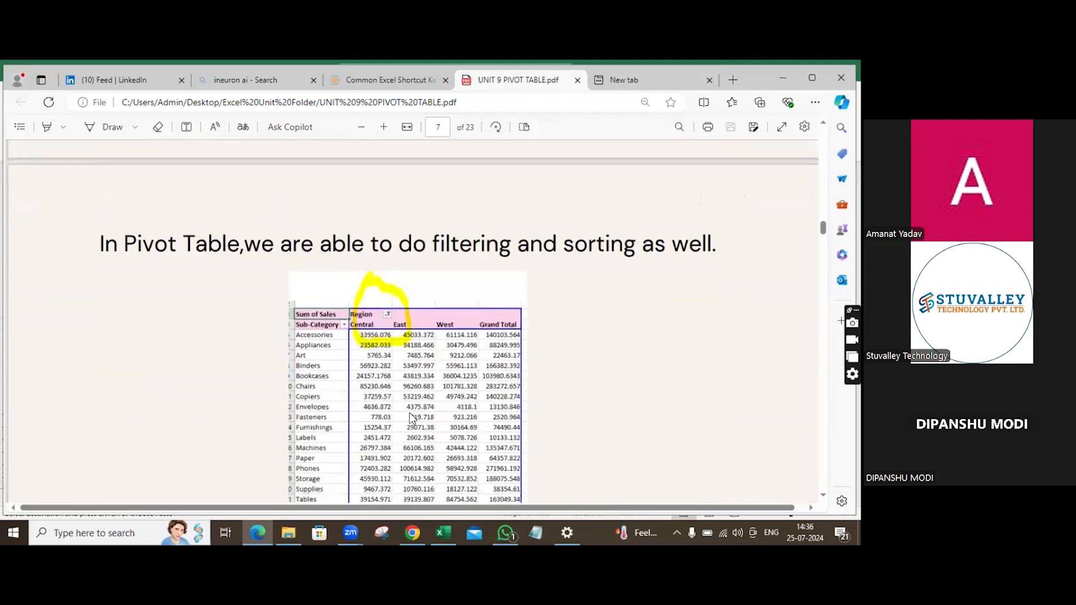
{"action": "scroll", "coordinate": [412, 419], "scroll_direction": "down", "scroll_amount": 2}
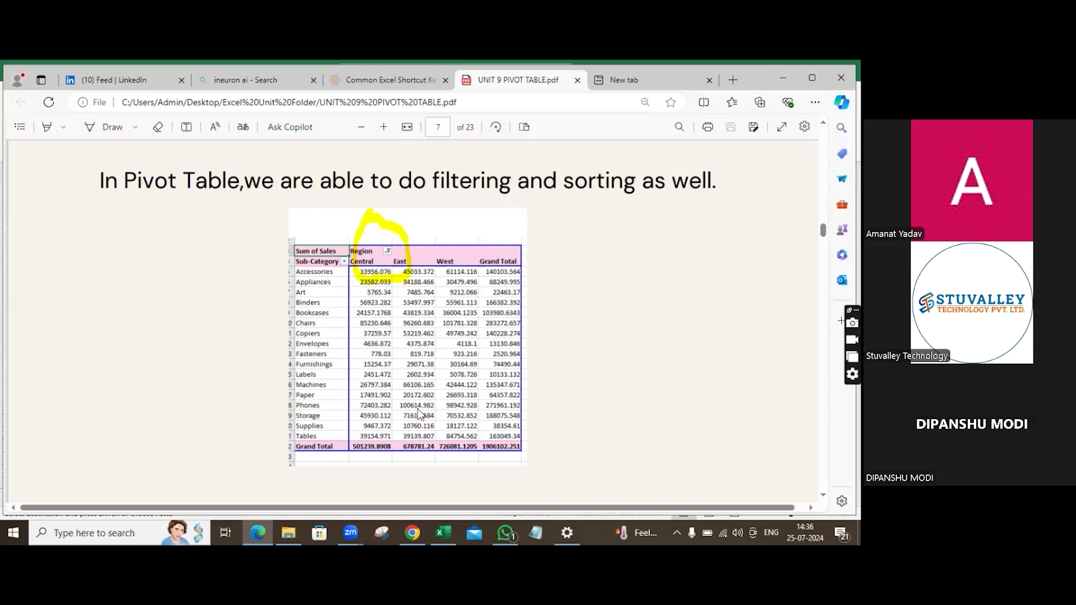
Switch to Excel and sort the state pivot table by Sum of Sales from largest to smallest.
{"action": "left_click", "coordinate": [444, 541]}
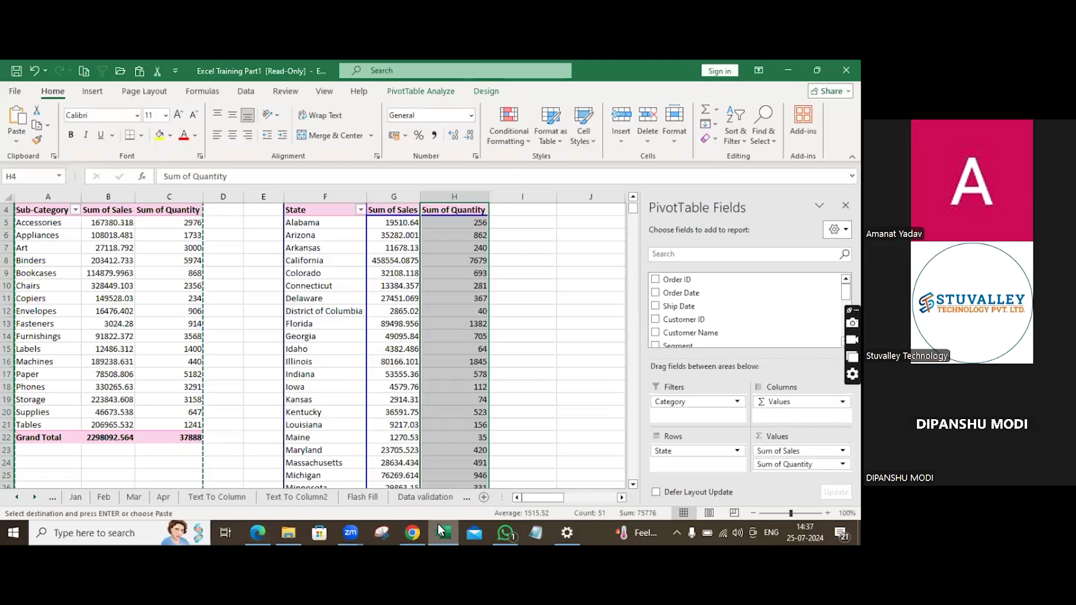
{"action": "right_click", "coordinate": [461, 212]}
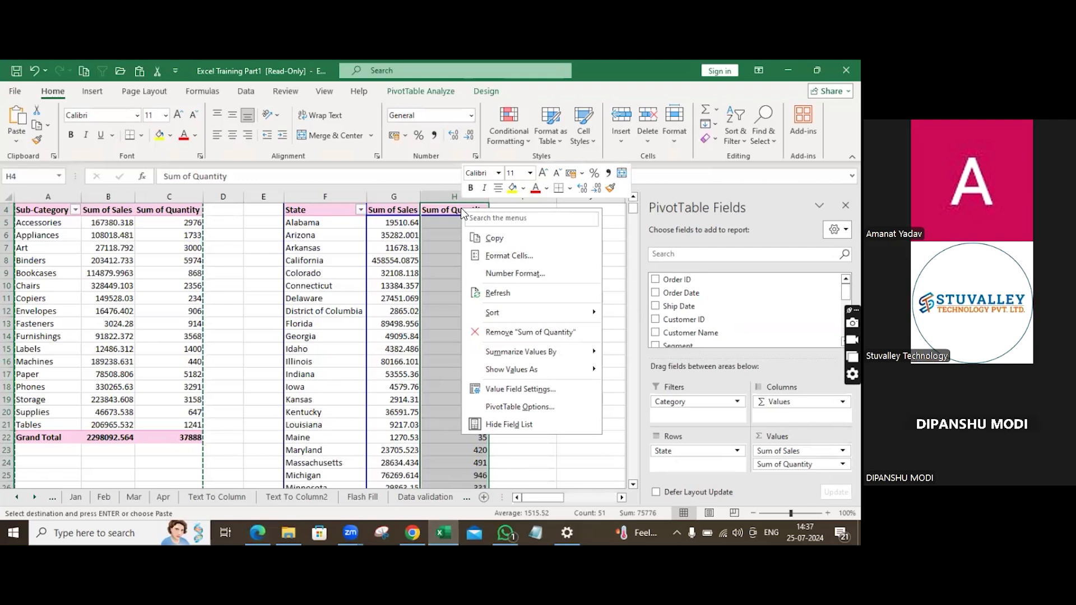
{"action": "mouse_move", "coordinate": [535, 318]}
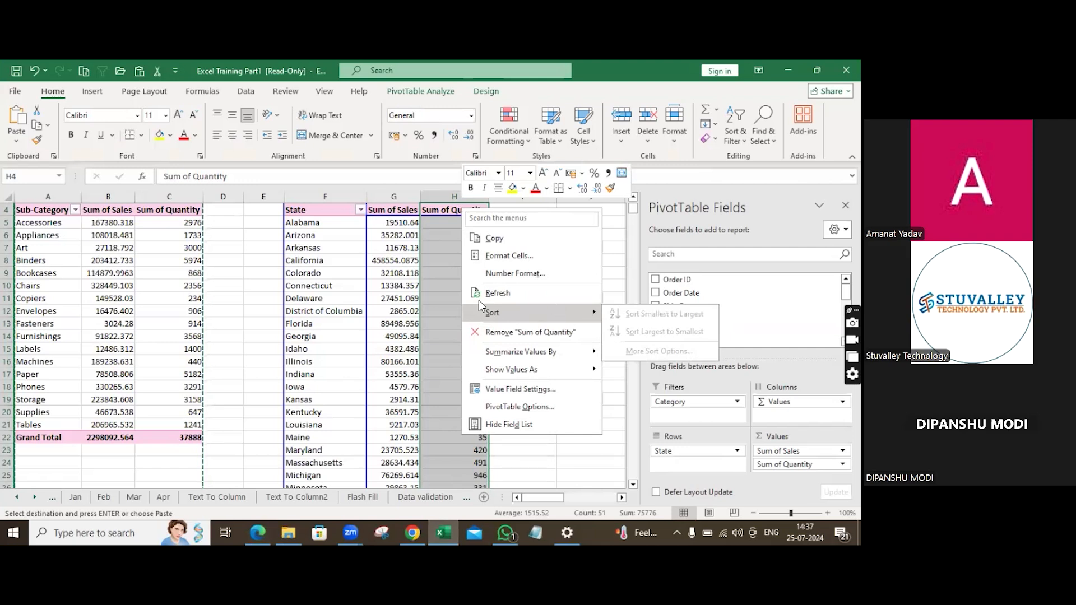
{"action": "key", "text": "Escape"}
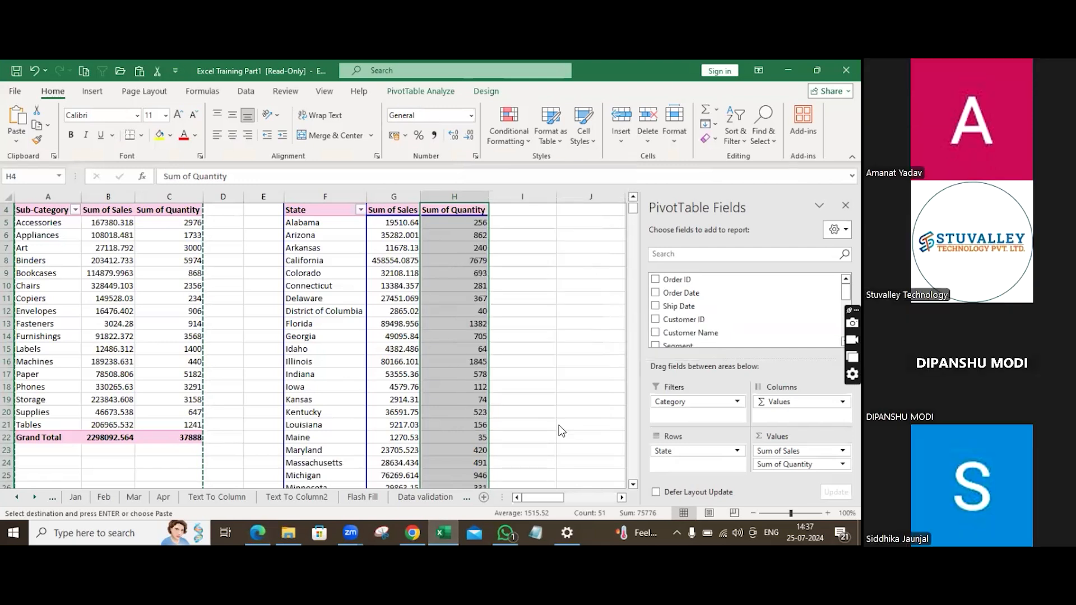
{"action": "left_click", "coordinate": [401, 210]}
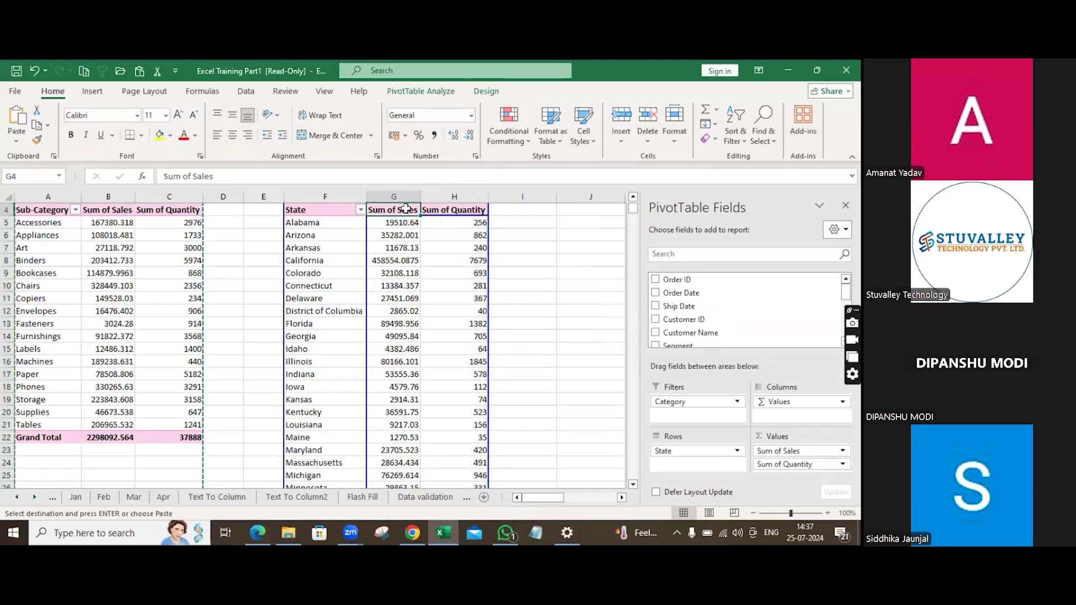
{"action": "right_click", "coordinate": [406, 212]}
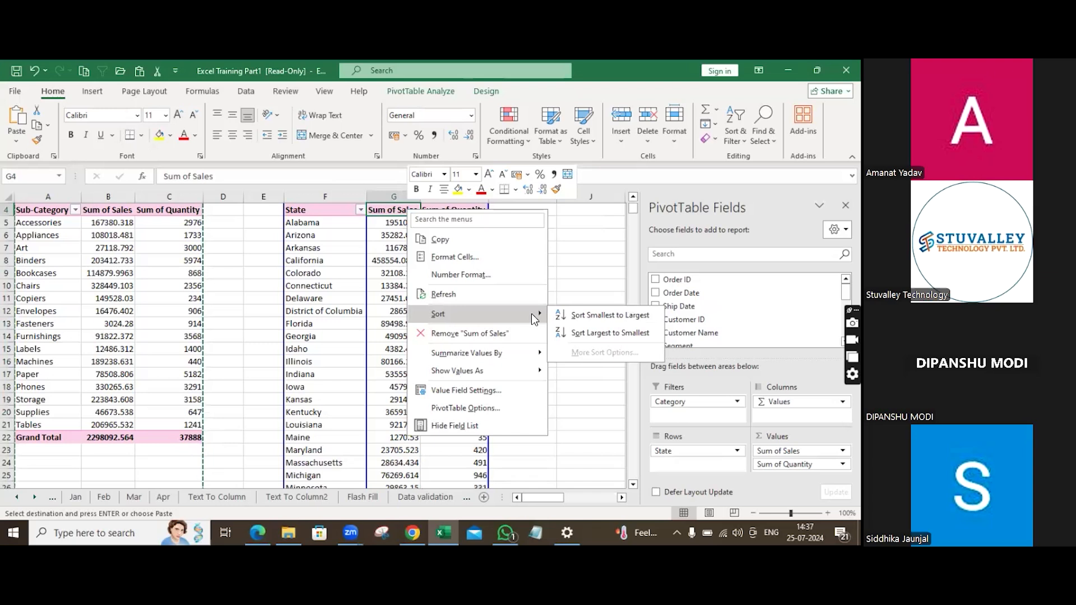
{"action": "left_click", "coordinate": [590, 334]}
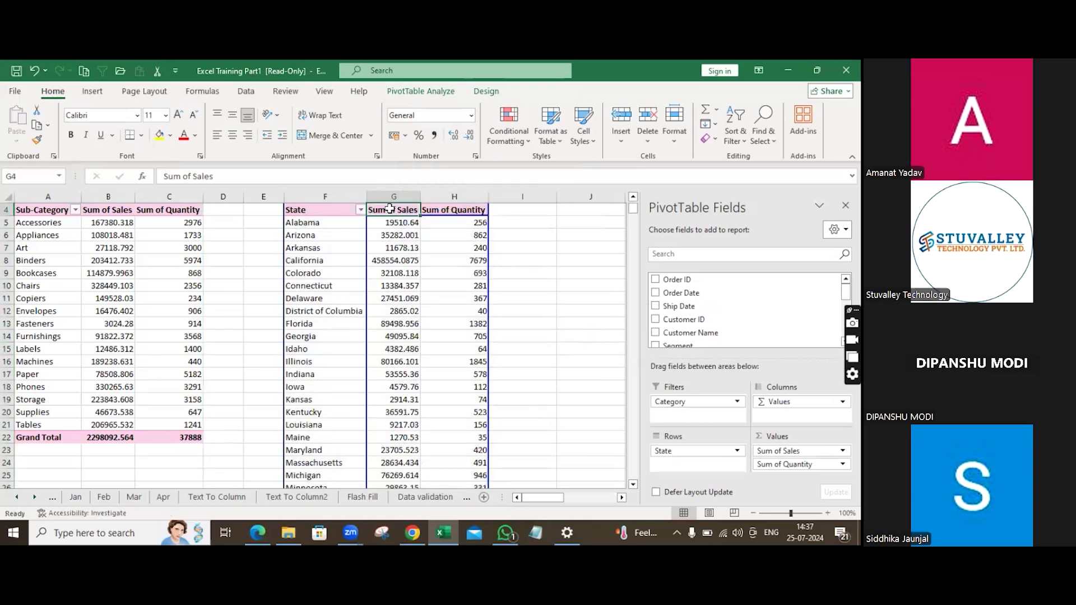
Apply a Top 10 value filter on State showing the top 10 items by Sum of Quantity.
{"action": "left_click", "coordinate": [343, 205]}
{"action": "left_click", "coordinate": [343, 208]}
{"action": "right_click", "coordinate": [343, 208]}
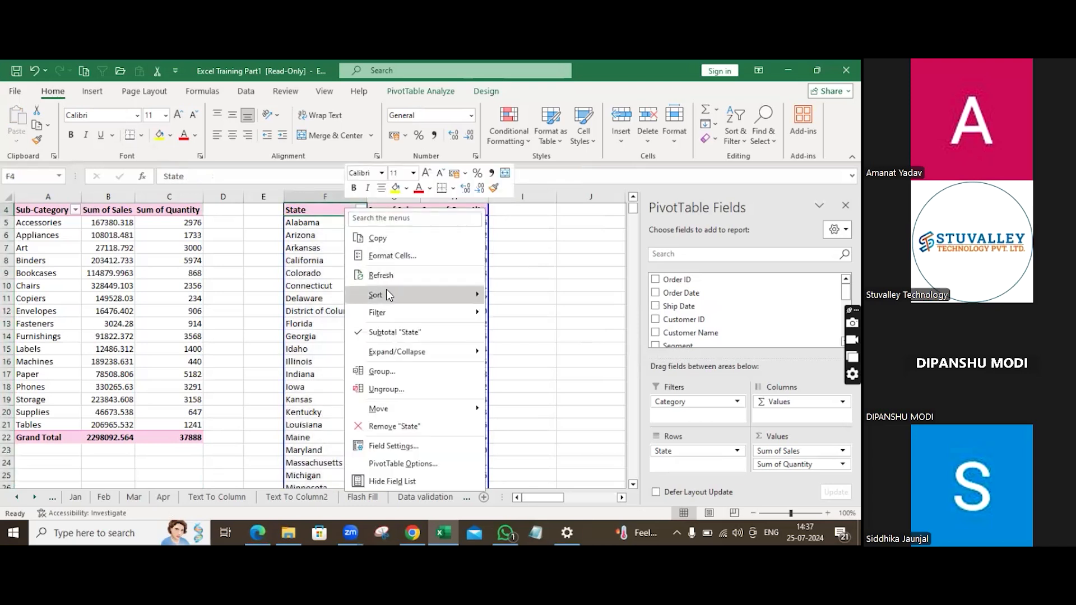
{"action": "mouse_move", "coordinate": [393, 316]}
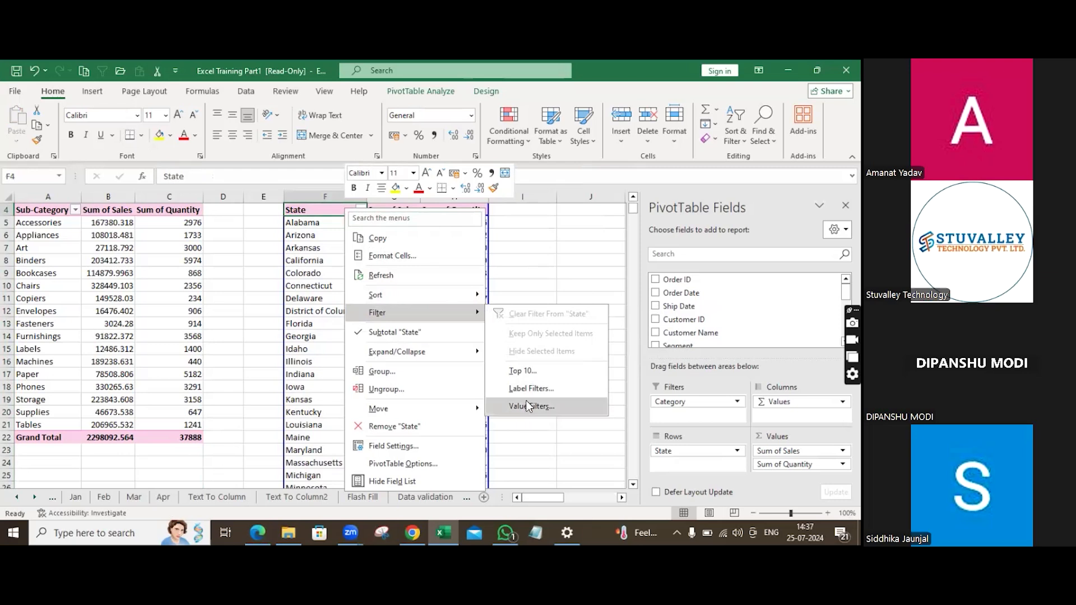
{"action": "left_click", "coordinate": [532, 371]}
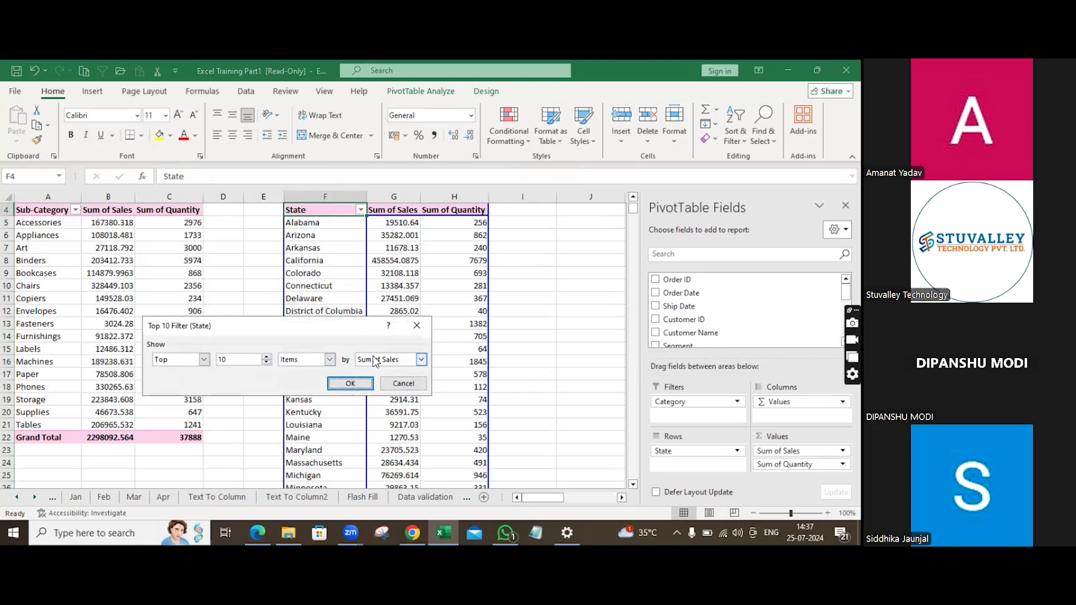
{"action": "left_click", "coordinate": [421, 360]}
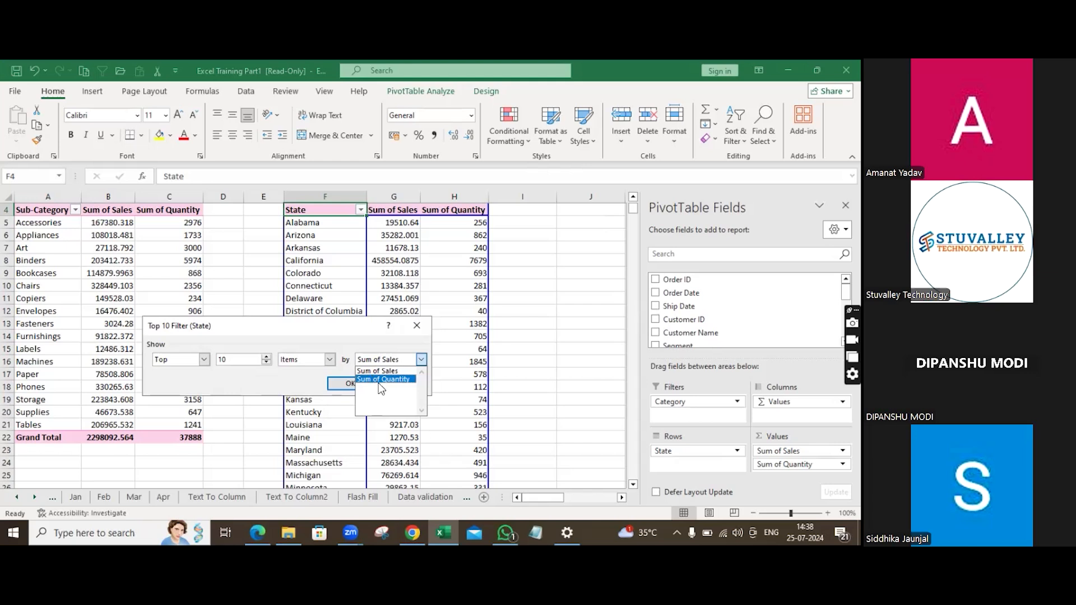
{"action": "left_click", "coordinate": [402, 381]}
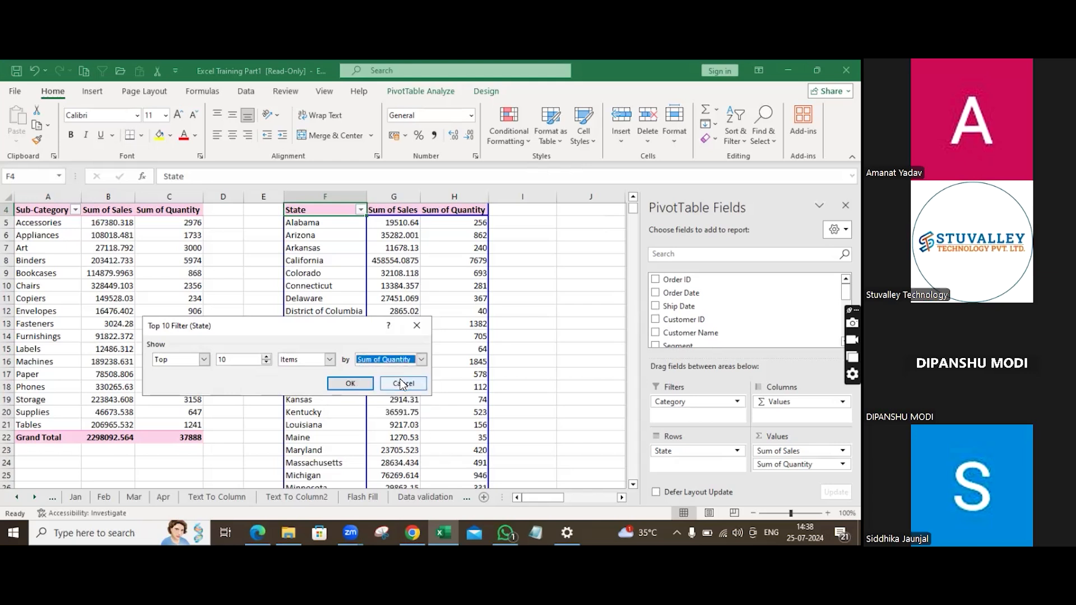
{"action": "left_click", "coordinate": [350, 384]}
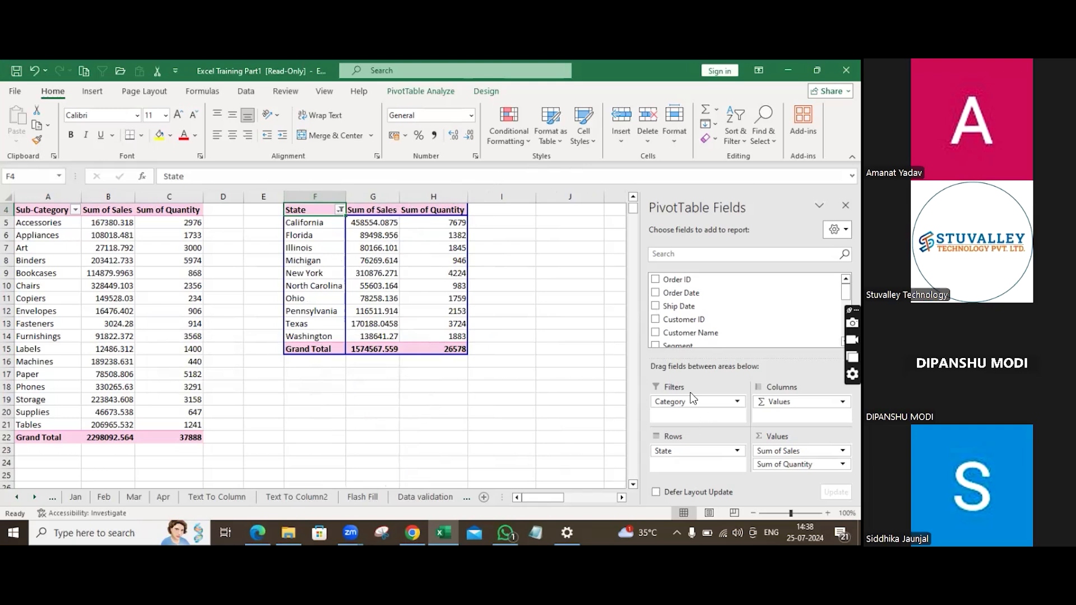
Add the Product ID field to the pivot table rows beneath State.
{"action": "scroll", "coordinate": [681, 325], "scroll_direction": "down", "scroll_amount": 3}
{"action": "scroll", "coordinate": [681, 330], "scroll_direction": "down", "scroll_amount": 1}
{"action": "left_click_drag", "start_coordinate": [680, 308], "coordinate": [687, 462]}
{"action": "left_click_drag", "start_coordinate": [684, 410], "coordinate": [485, 353]}
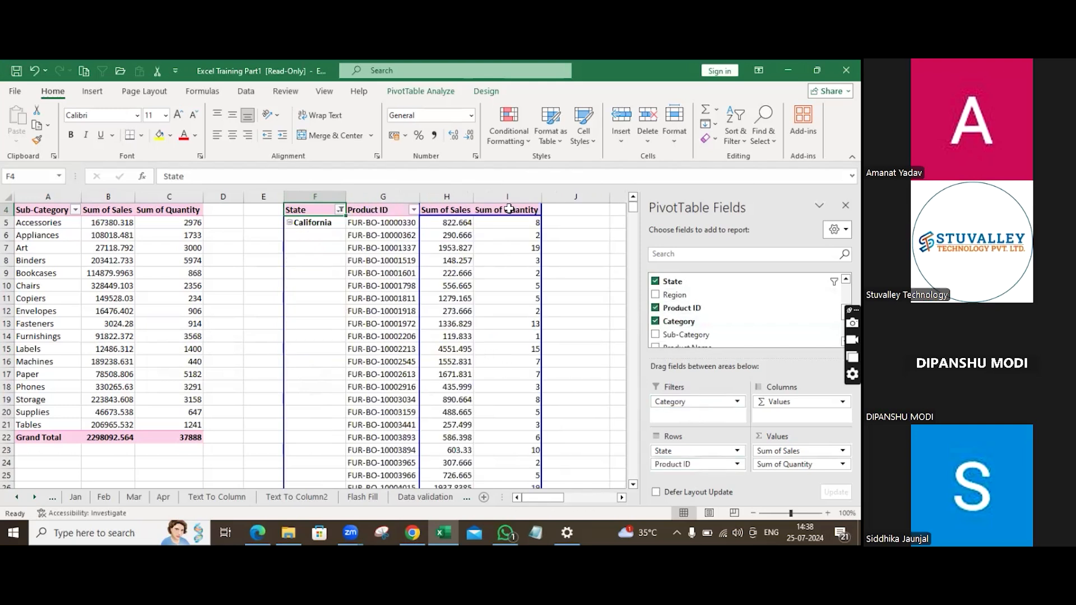
Clear the filter from the State field of the pivot table.
{"action": "right_click", "coordinate": [385, 195]}
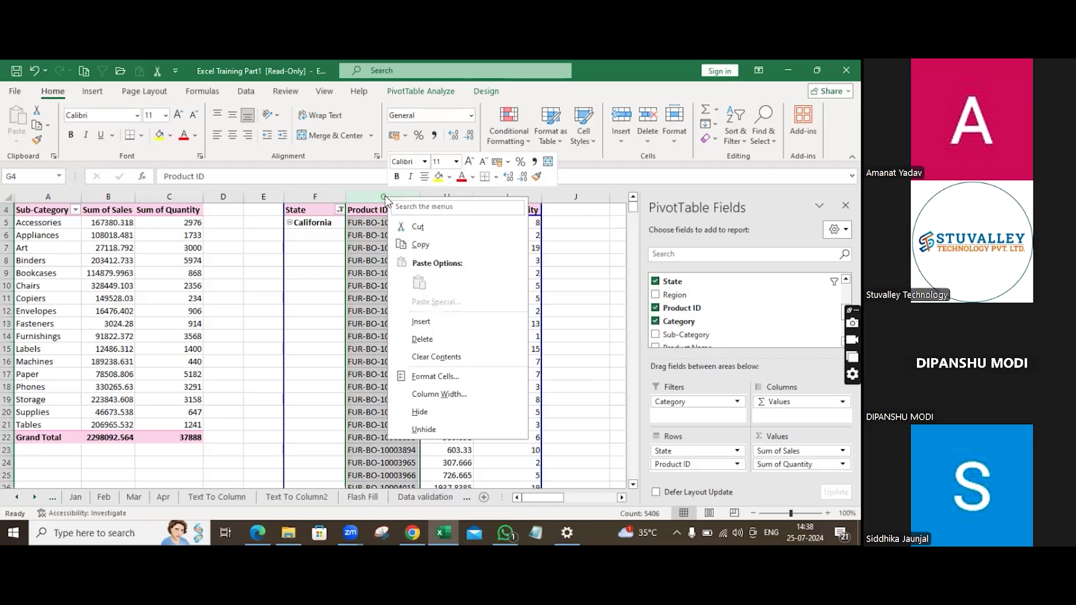
{"action": "key", "text": "Escape"}
{"action": "left_click", "coordinate": [313, 212]}
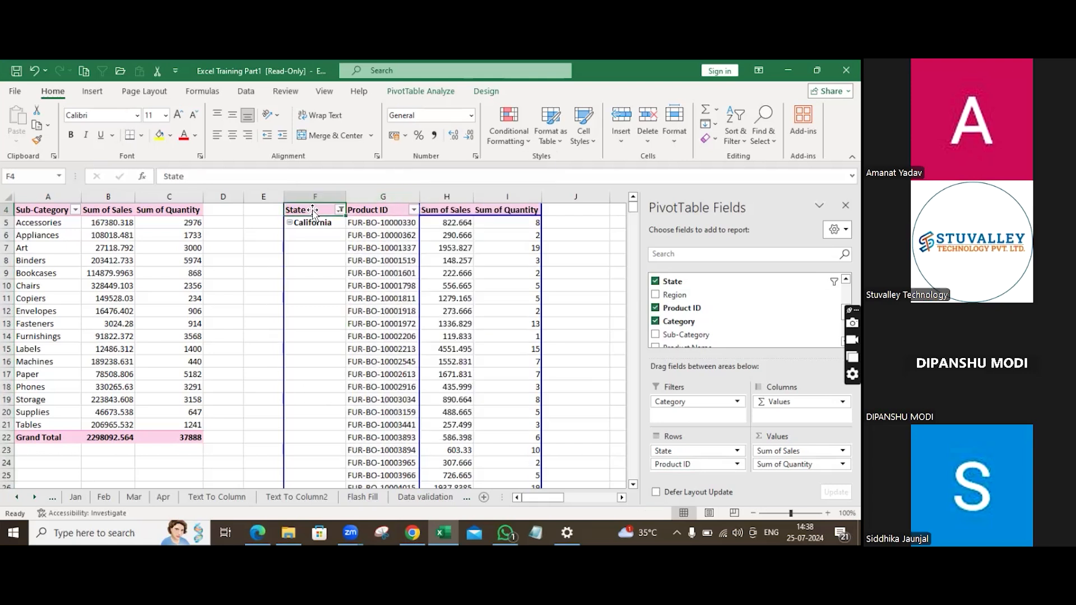
{"action": "left_click", "coordinate": [340, 210]}
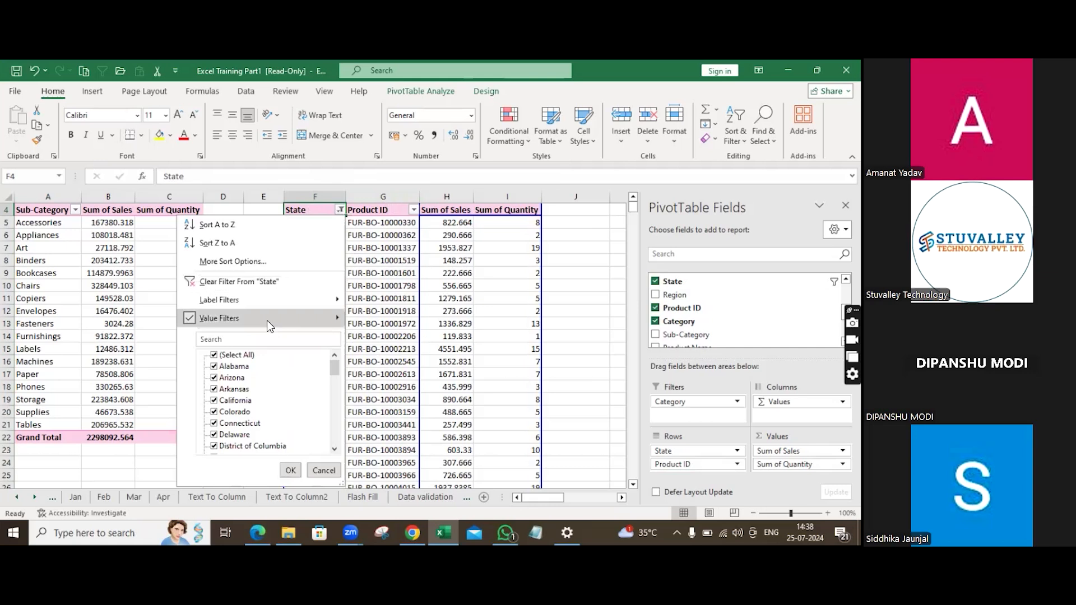
{"action": "left_click", "coordinate": [256, 285]}
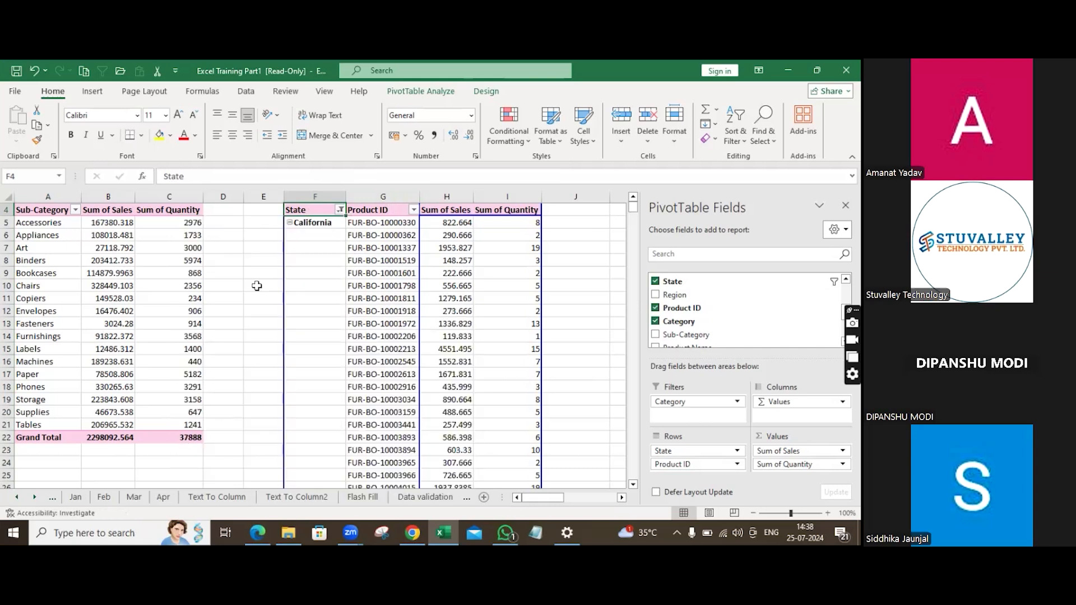
{"action": "key", "text": "ctrl+z"}
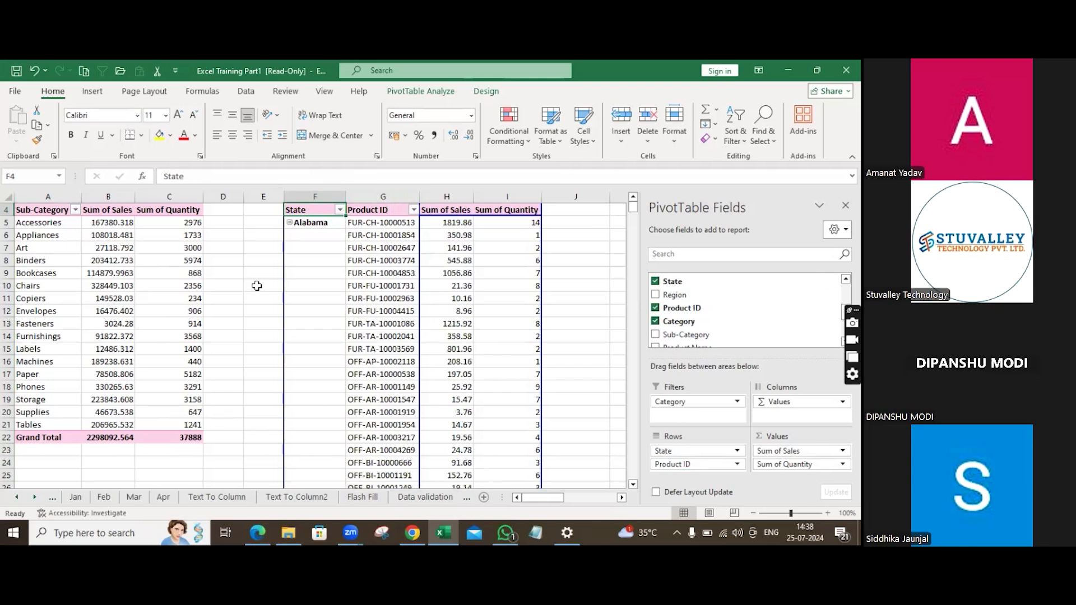
Open a value filter on Product ID and enter 10 as the comparison value.
{"action": "right_click", "coordinate": [386, 211]}
{"action": "mouse_move", "coordinate": [421, 312]}
{"action": "left_click", "coordinate": [566, 408]}
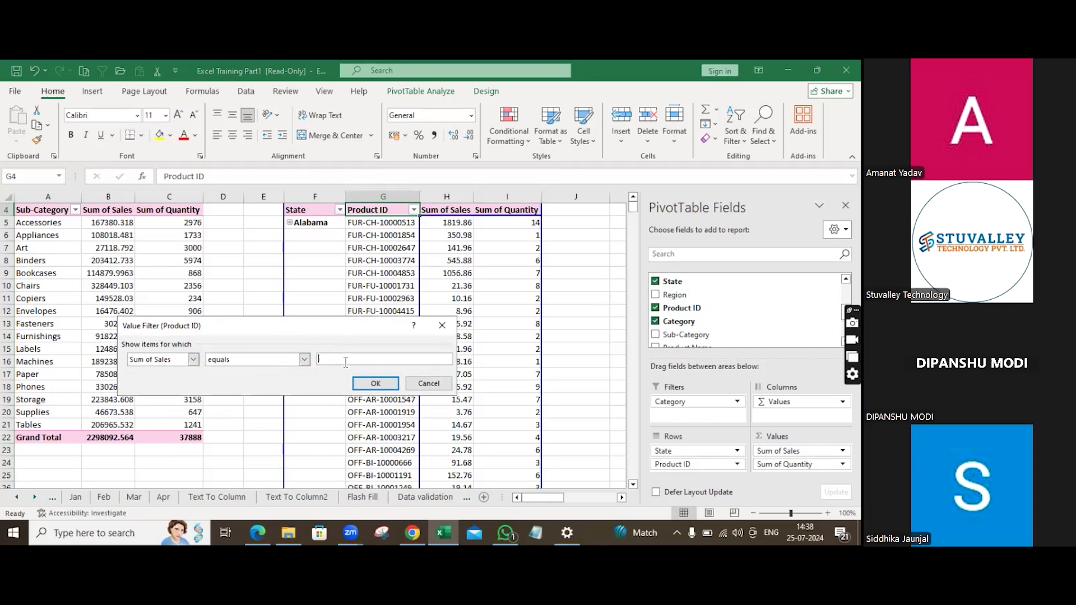
{"action": "type", "text": "10"}
{"action": "left_click", "coordinate": [304, 359]}
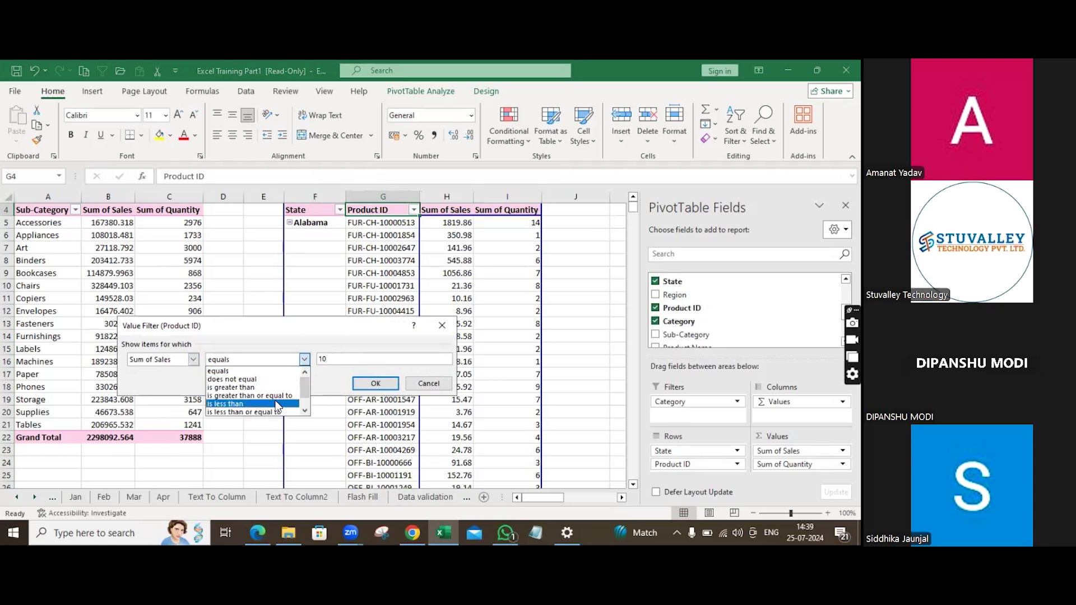
Base the Product ID value filter on Sum of Quantity with the condition is greater than, and apply it.
{"action": "scroll", "coordinate": [277, 406], "scroll_direction": "down", "scroll_amount": 1}
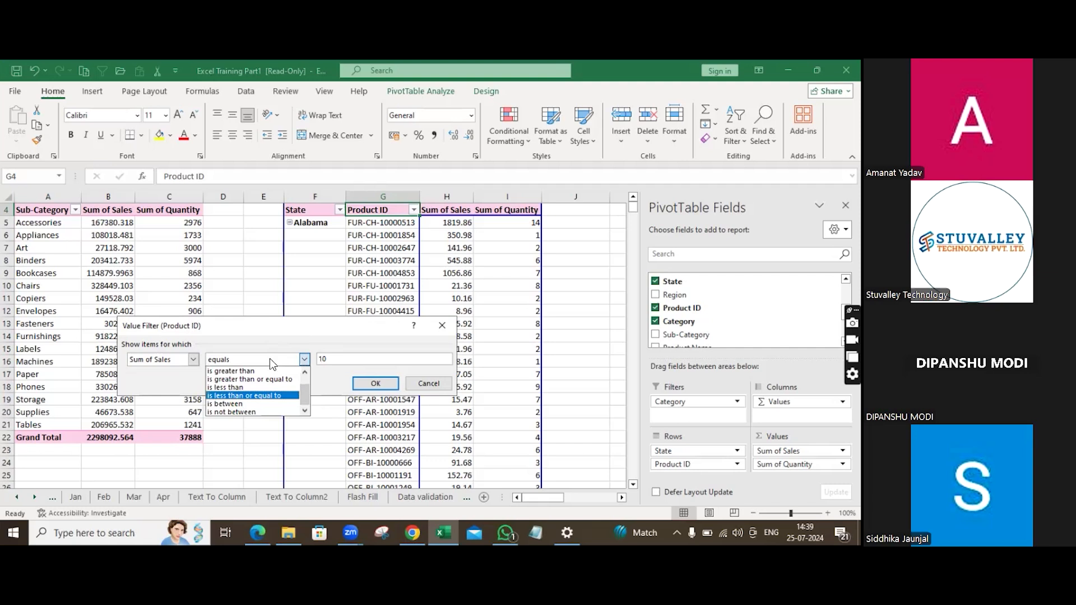
{"action": "scroll", "coordinate": [257, 393], "scroll_direction": "up", "scroll_amount": 1}
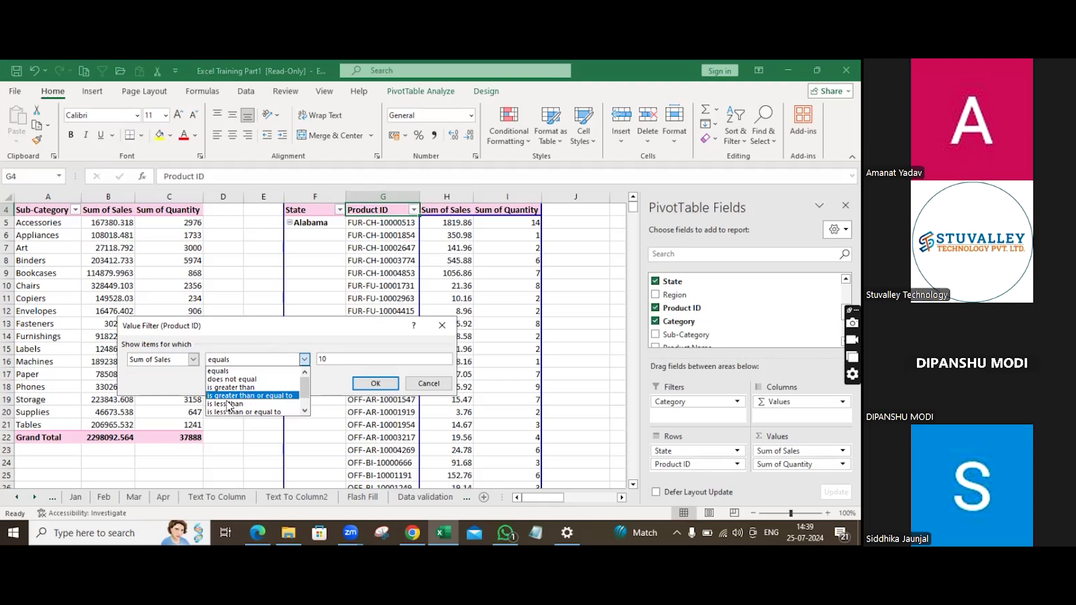
{"action": "left_click", "coordinate": [193, 360]}
{"action": "left_click", "coordinate": [194, 361]}
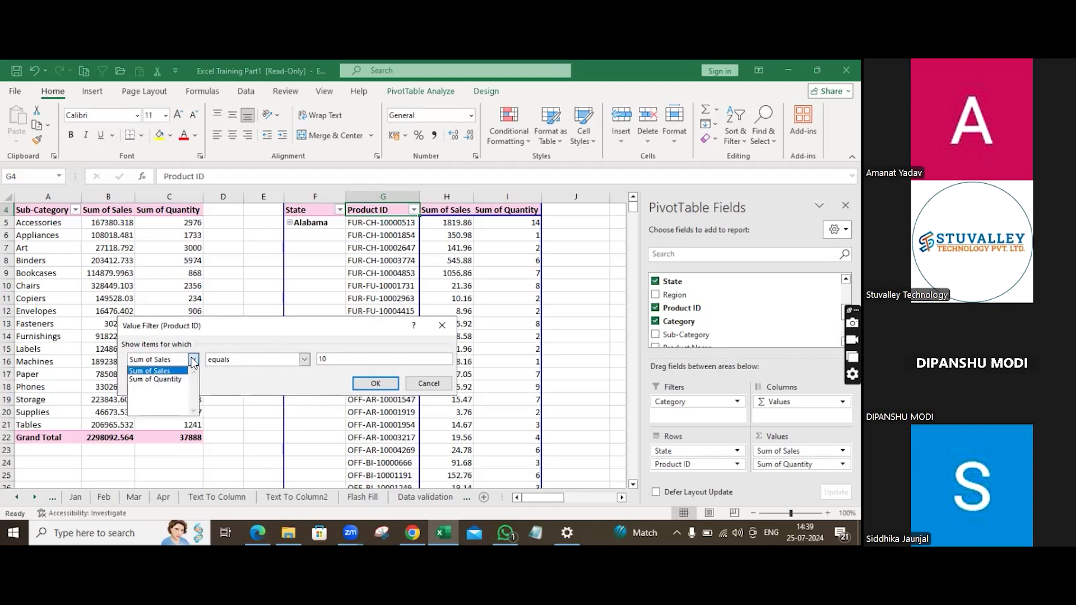
{"action": "left_click", "coordinate": [177, 379]}
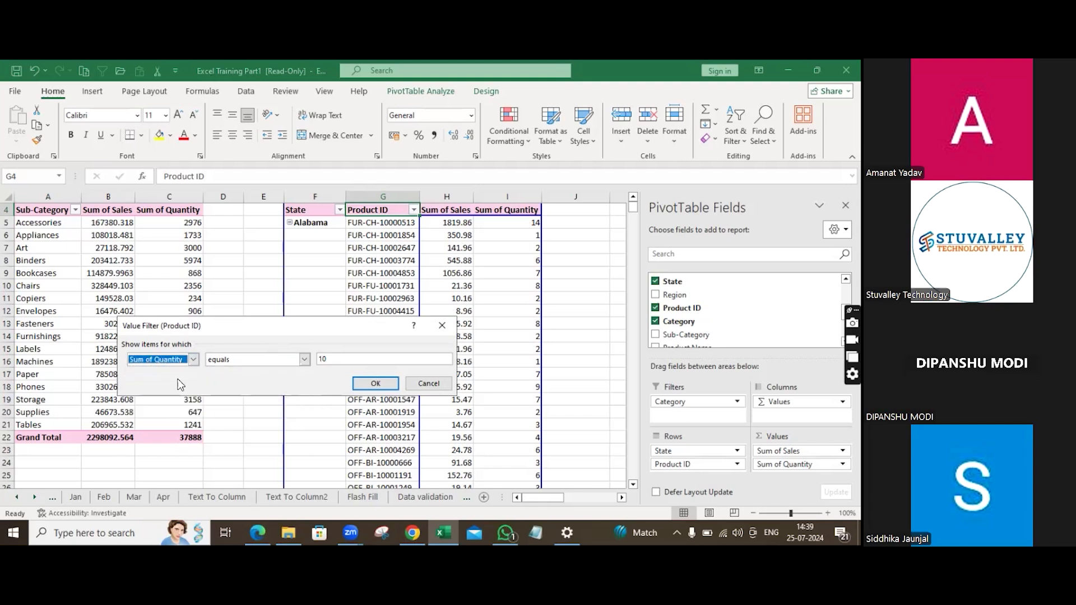
{"action": "left_click", "coordinate": [304, 359]}
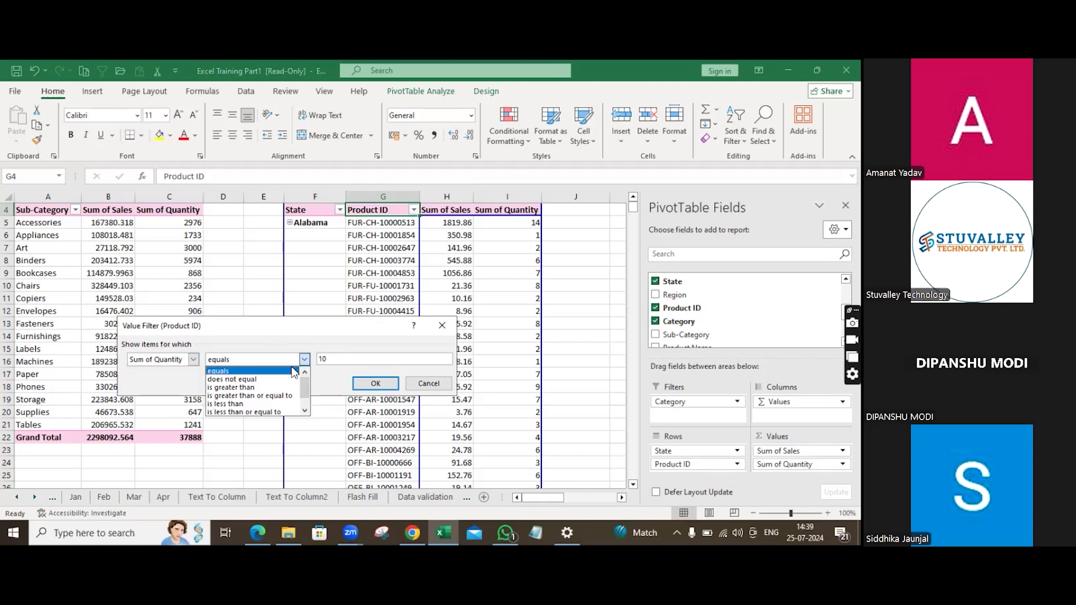
{"action": "left_click", "coordinate": [257, 387]}
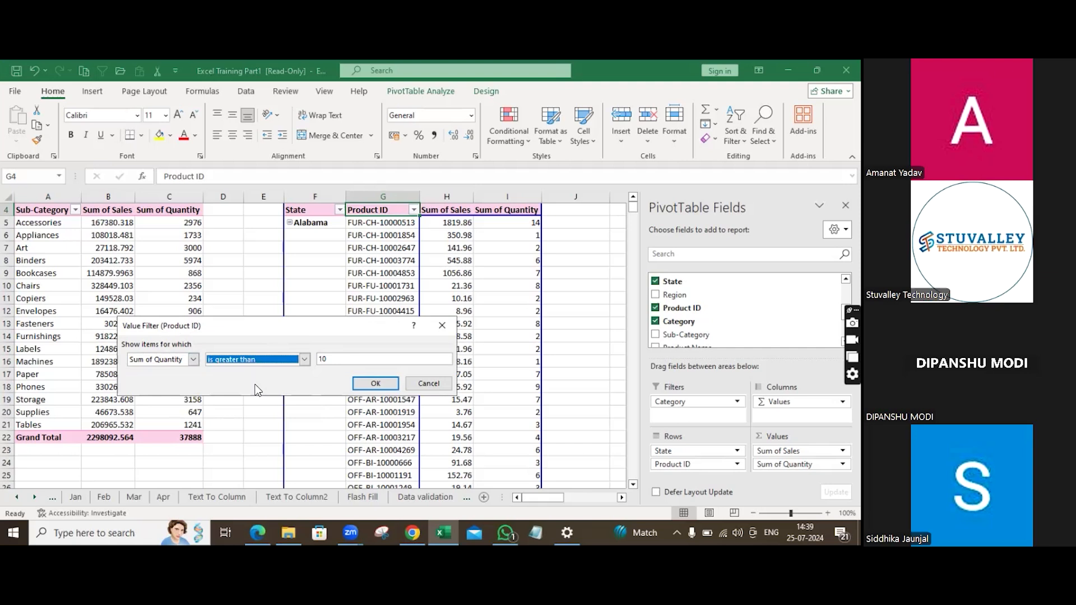
{"action": "key", "text": "alt+Down"}
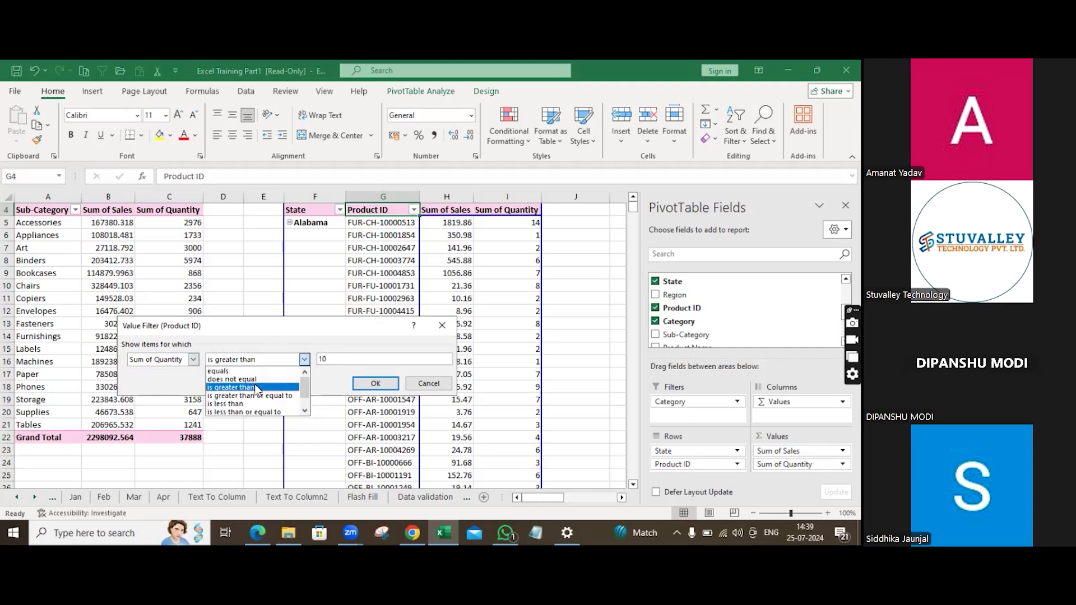
{"action": "left_click", "coordinate": [381, 383]}
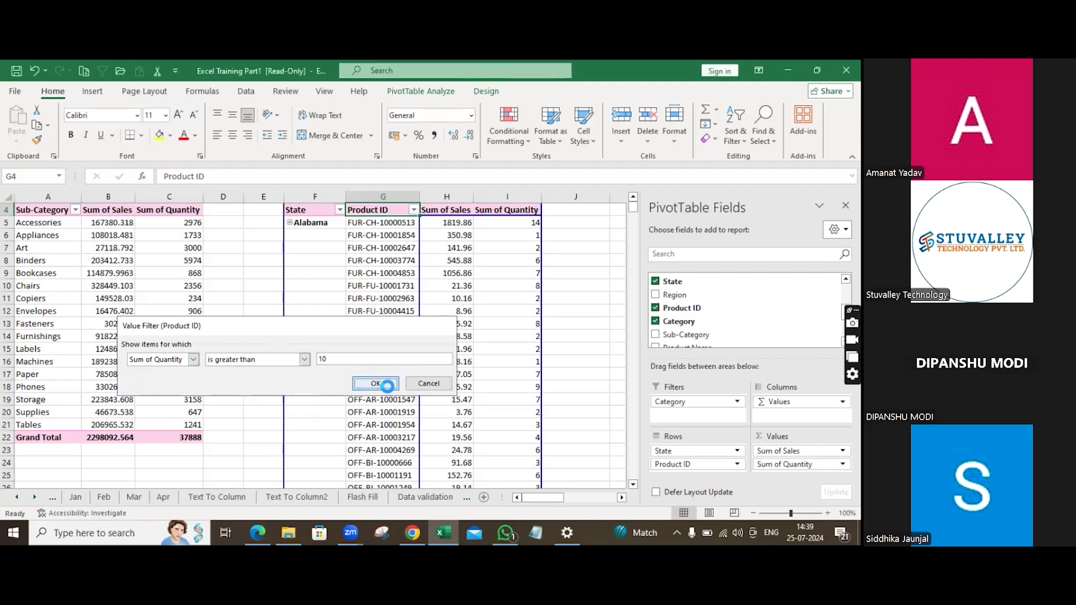
{"action": "left_click", "coordinate": [383, 384]}
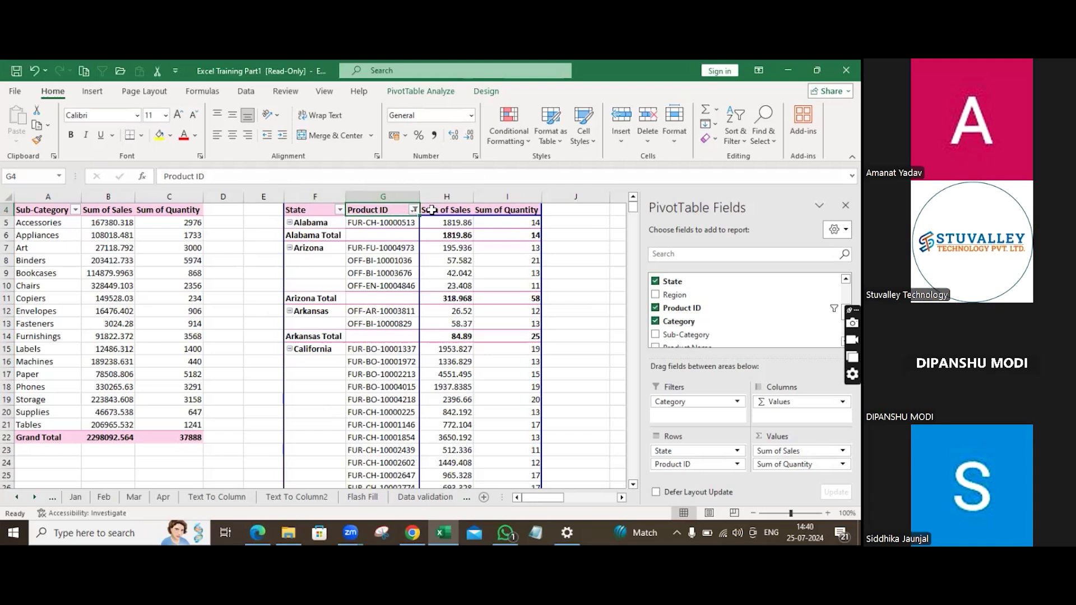
{"action": "right_click", "coordinate": [450, 212]}
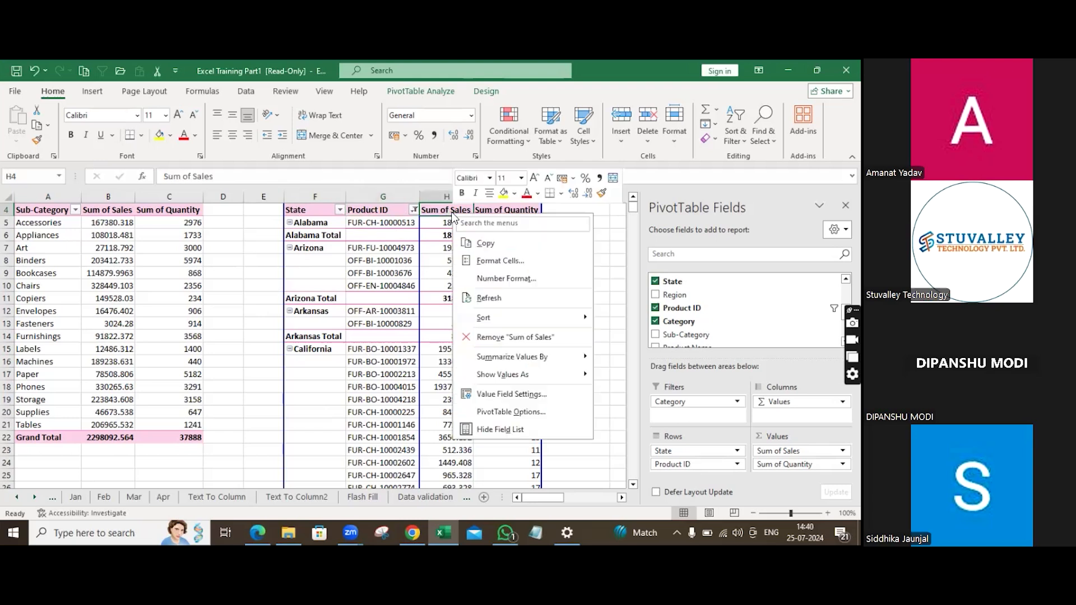
{"action": "mouse_move", "coordinate": [488, 317]}
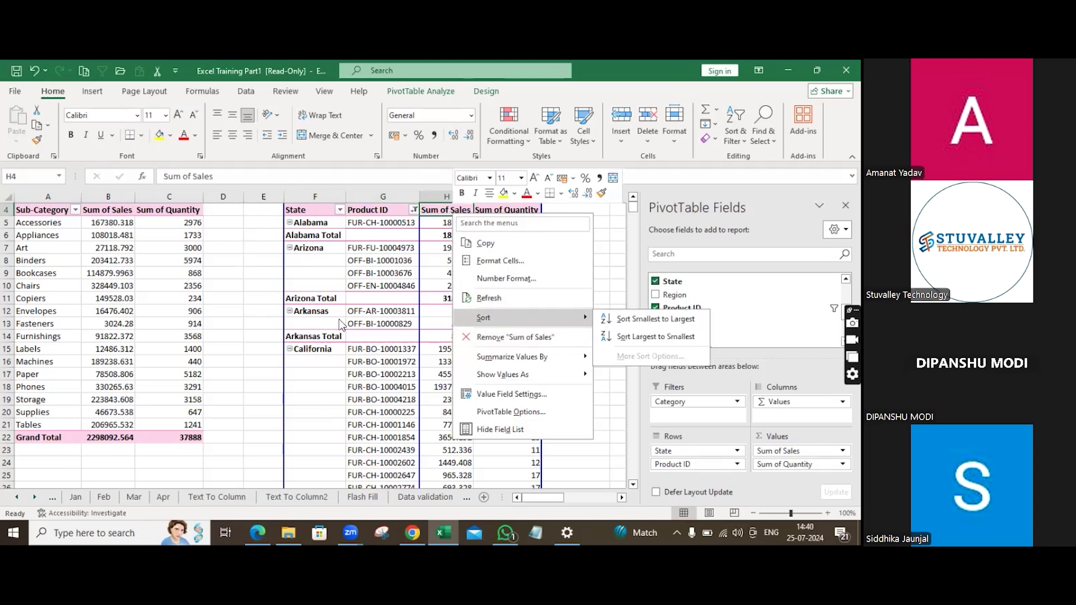
{"action": "left_click", "coordinate": [224, 275]}
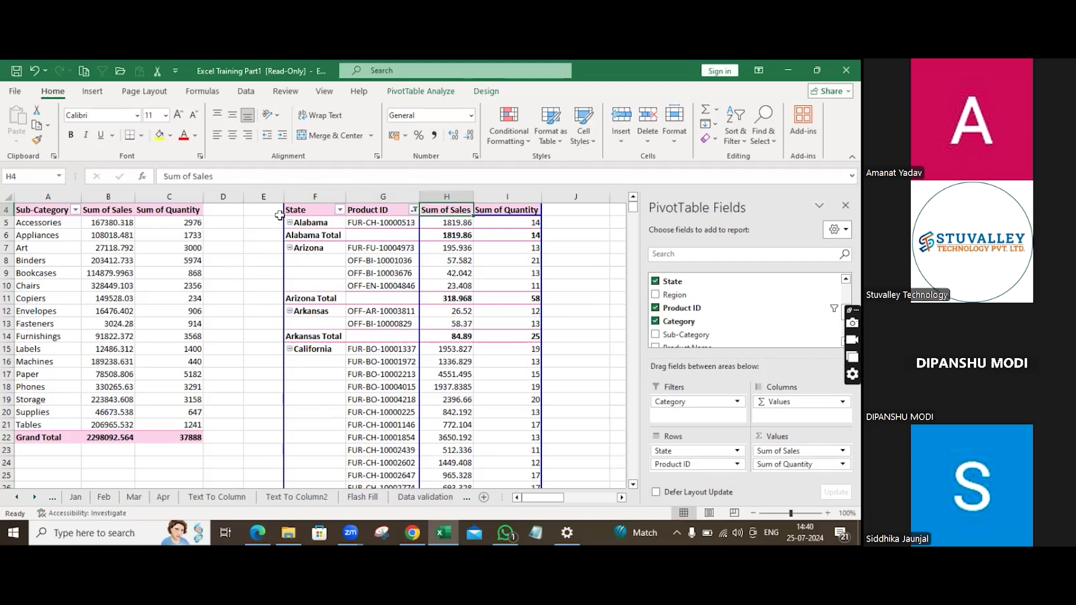
Scroll through the filtered pivot table to review the remaining Product ID rows and their quantities.
{"action": "scroll", "coordinate": [408, 356], "scroll_direction": "down", "scroll_amount": 19}
{"action": "scroll", "coordinate": [471, 399], "scroll_direction": "down", "scroll_amount": 11}
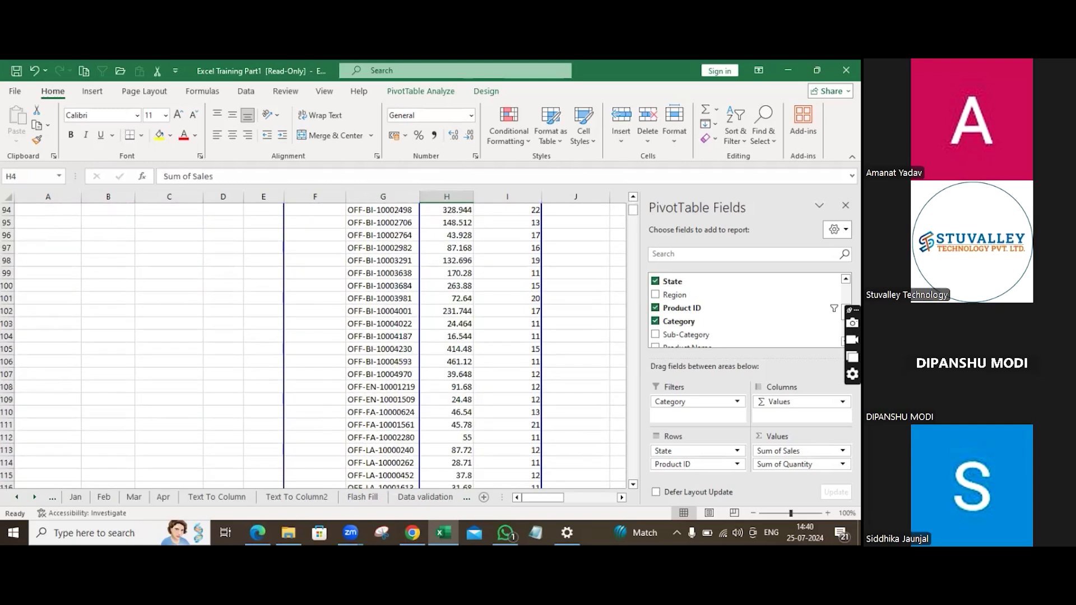
{"action": "scroll", "coordinate": [710, 280], "scroll_direction": "up", "scroll_amount": 3}
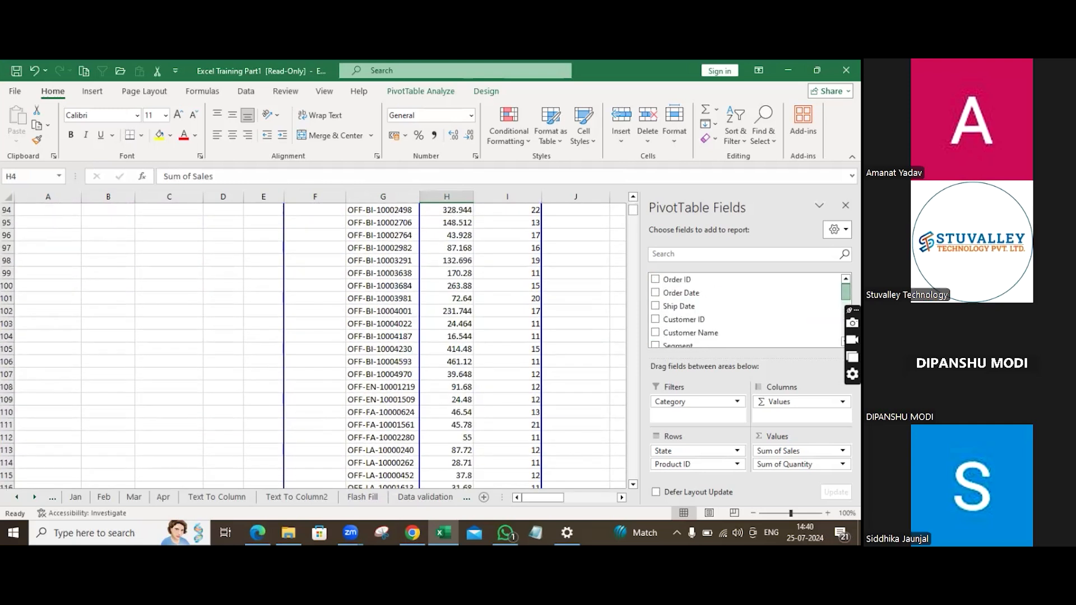
{"action": "scroll", "coordinate": [473, 323], "scroll_direction": "up", "scroll_amount": 13}
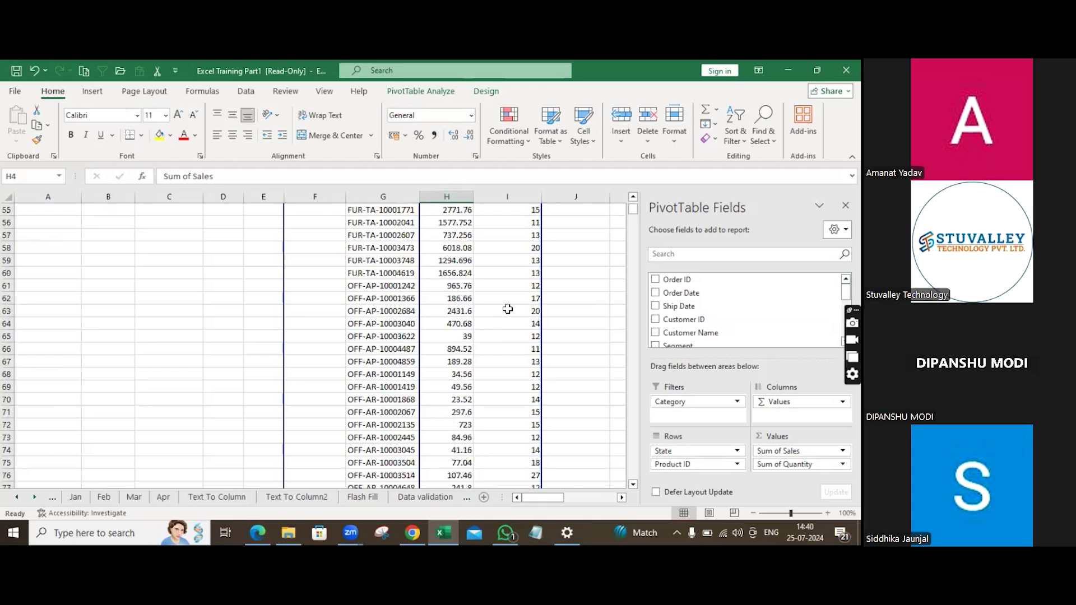
{"action": "mouse_move", "coordinate": [634, 217]}
{"action": "left_mouse_down"}
{"action": "mouse_move", "coordinate": [632, 294]}
{"action": "mouse_move", "coordinate": [642, 218]}
{"action": "left_mouse_up"}
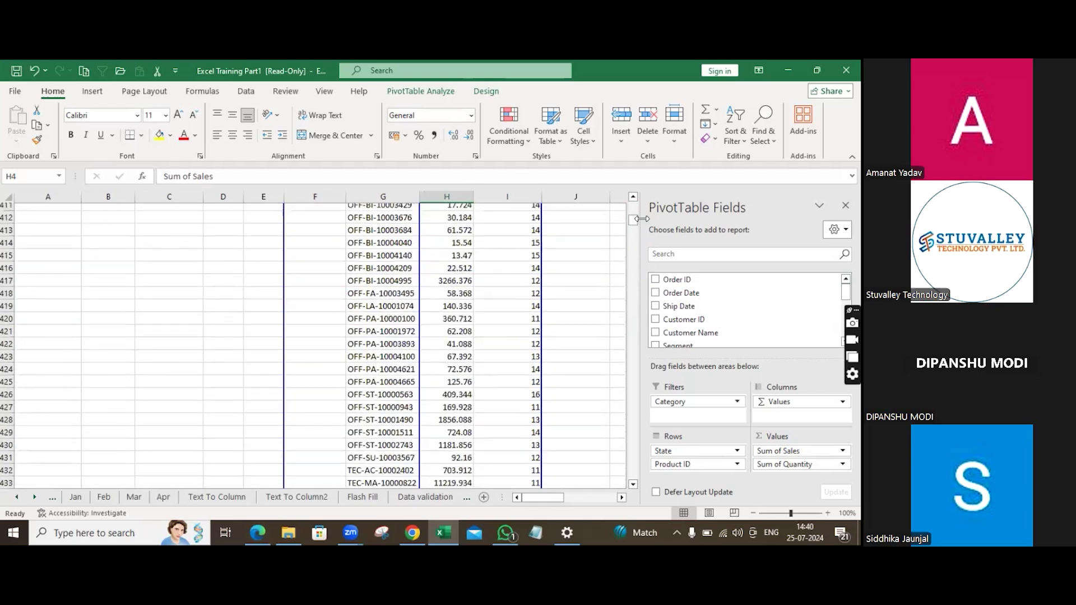
{"action": "key", "text": "Down"}
{"action": "key", "text": "Down"}
{"action": "key", "text": "Down"}
{"action": "key", "text": "Down"}
{"action": "key", "text": "Down"}
{"action": "key", "text": "Down"}
{"action": "key", "text": "Down"}
{"action": "key", "text": "Down"}
{"action": "key", "text": "Down"}
{"action": "key", "text": "Down"}
{"action": "key", "text": "Down"}
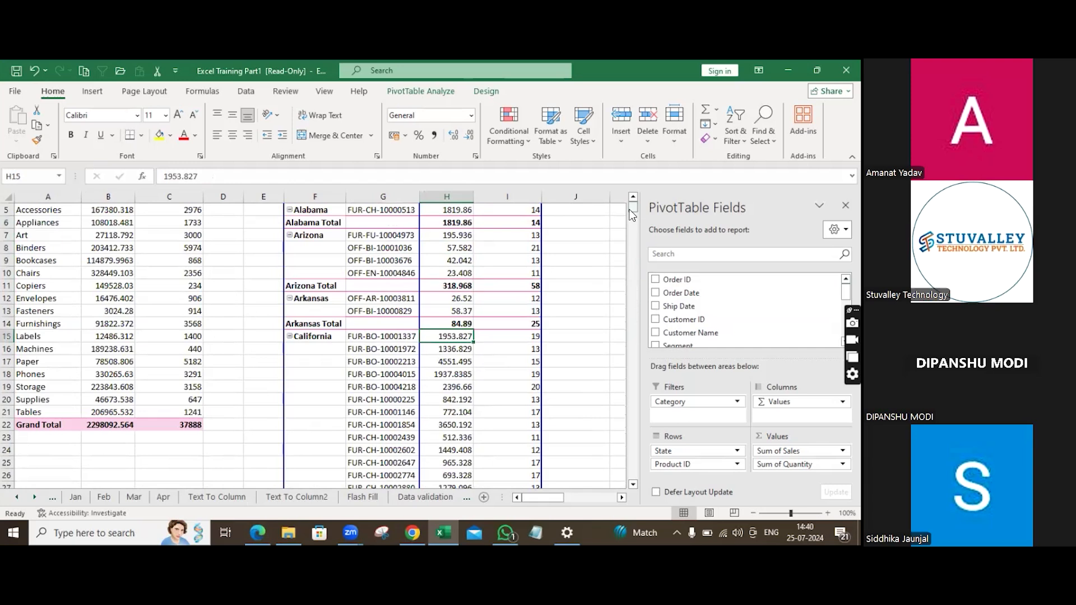
{"action": "scroll", "coordinate": [633, 215], "scroll_direction": "up", "scroll_amount": 2}
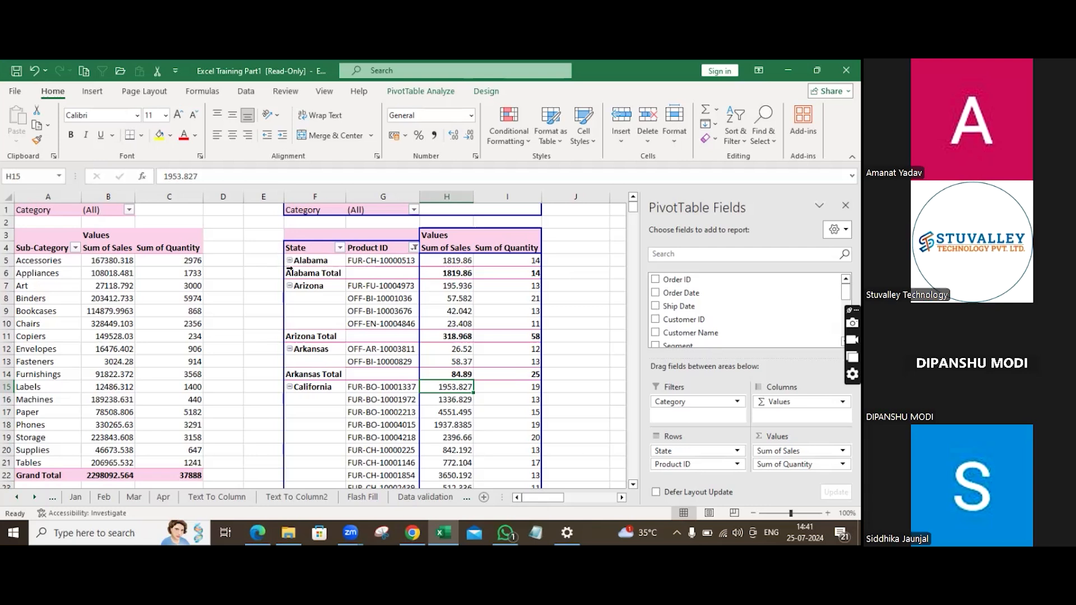
Turn off the subtotals for the State field in the pivot table.
{"action": "right_click", "coordinate": [291, 263]}
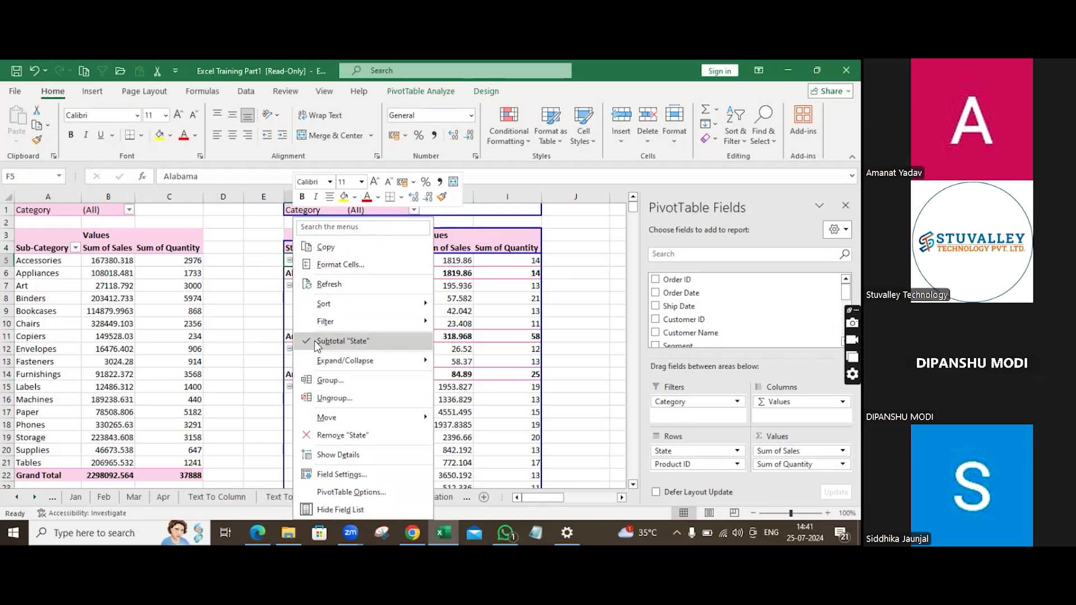
{"action": "left_click", "coordinate": [358, 343]}
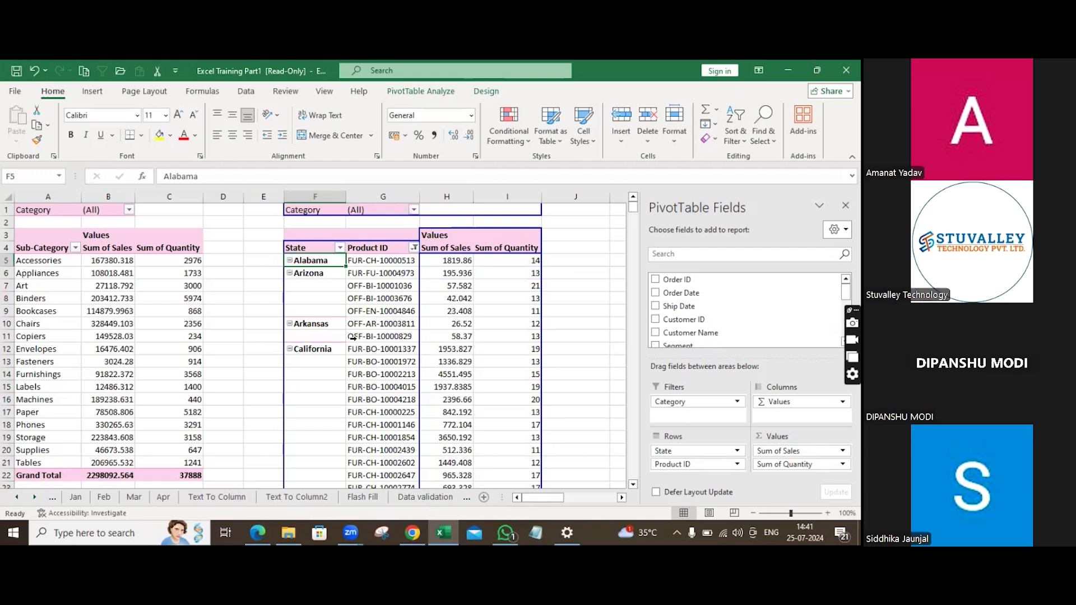
{"action": "scroll", "coordinate": [375, 275], "scroll_direction": "down", "scroll_amount": 2}
{"action": "scroll", "coordinate": [375, 282], "scroll_direction": "down", "scroll_amount": 8}
{"action": "scroll", "coordinate": [375, 282], "scroll_direction": "up", "scroll_amount": 10}
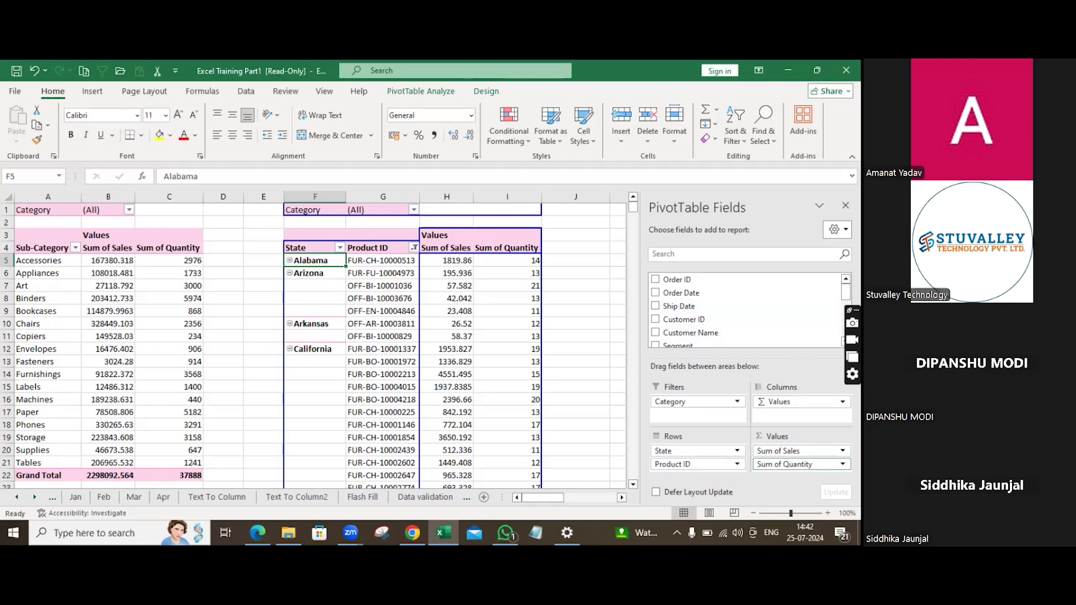
Switch to the UNIT 9 PIVOT TABLE PDF in the browser and scroll to the Aggregating Data section.
{"action": "left_click", "coordinate": [250, 534]}
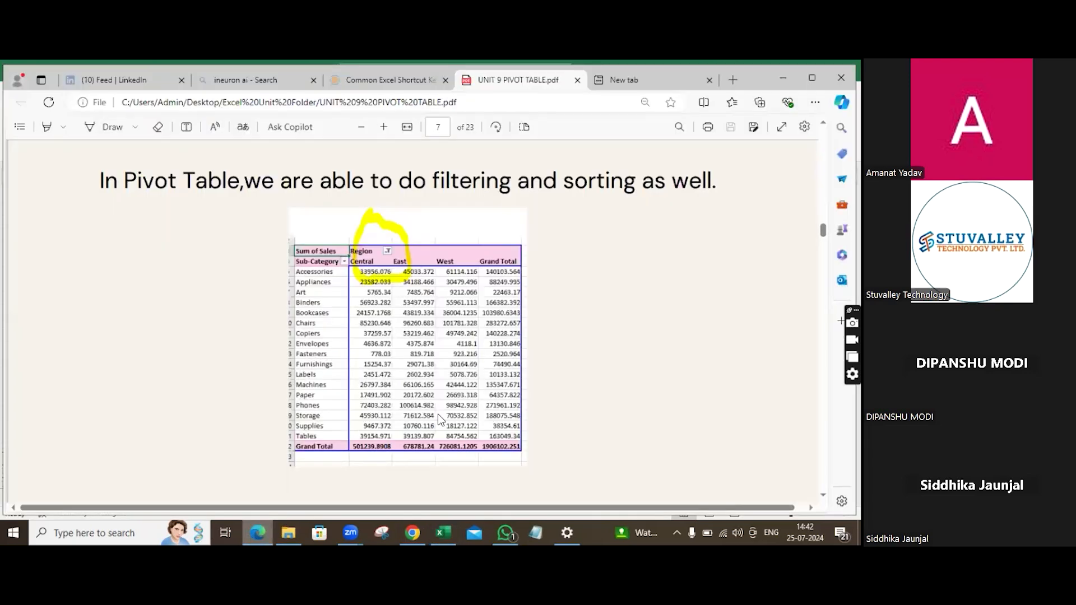
{"action": "scroll", "coordinate": [449, 339], "scroll_direction": "down", "scroll_amount": 3}
{"action": "scroll", "coordinate": [453, 345], "scroll_direction": "down", "scroll_amount": 4}
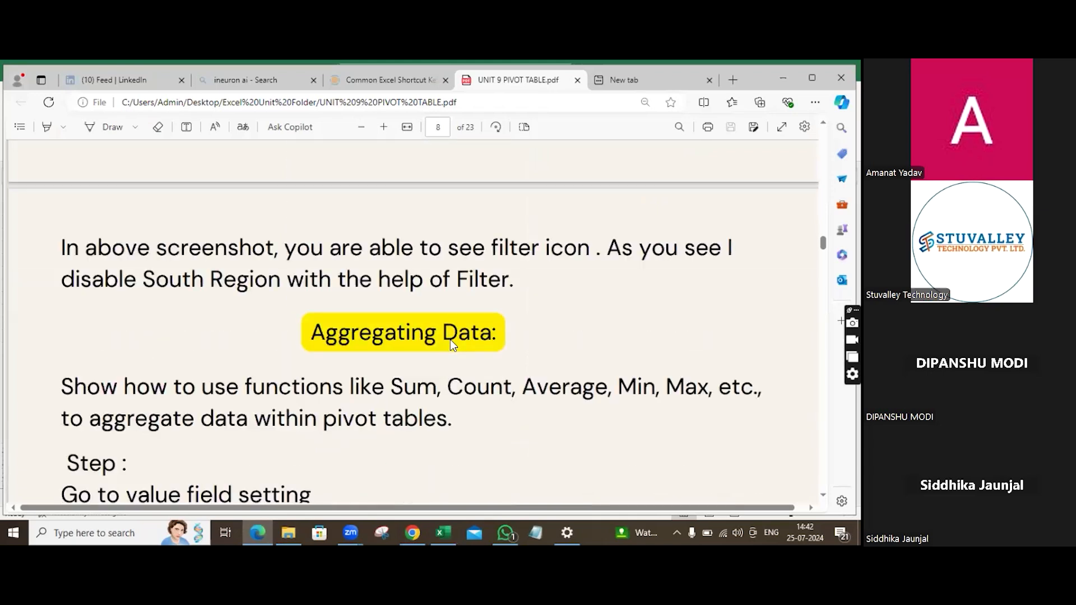
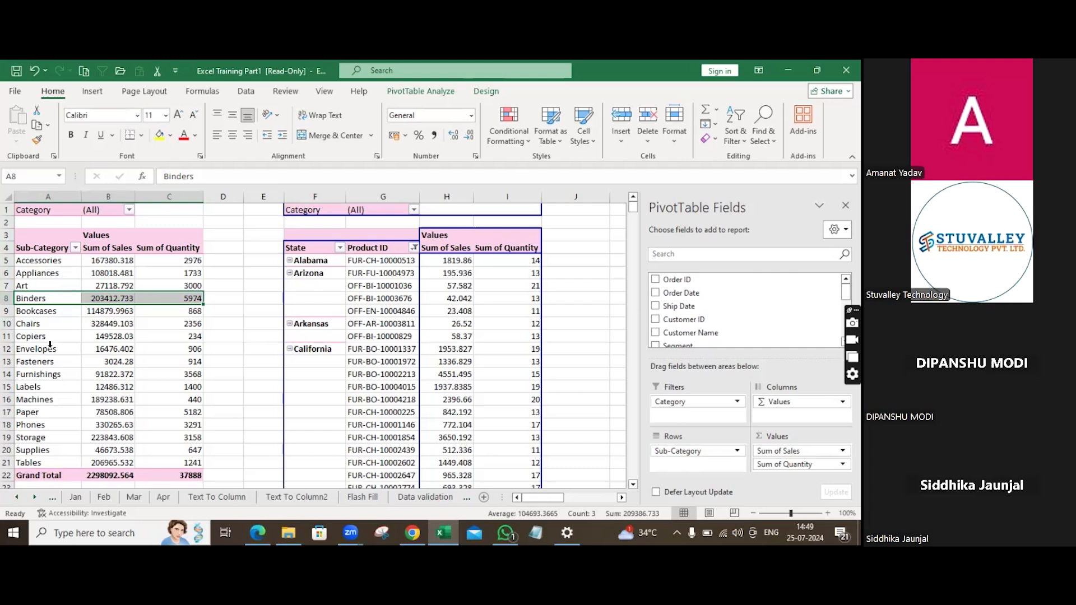
Try to group the Accessories sub-category on its own in the pivot table.
{"action": "left_click", "coordinate": [27, 259]}
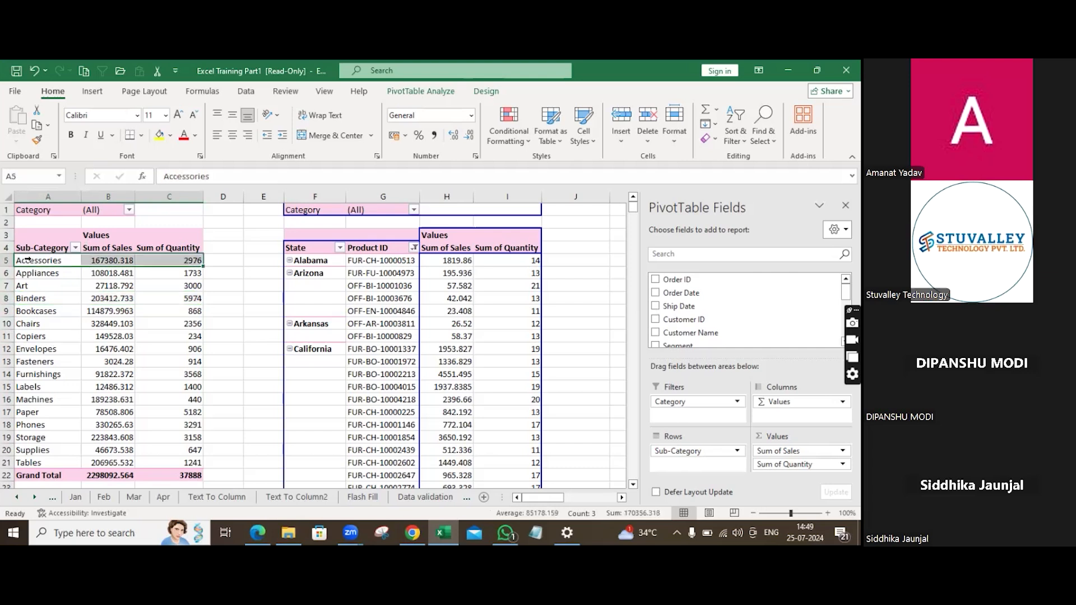
{"action": "right_click", "coordinate": [27, 260]}
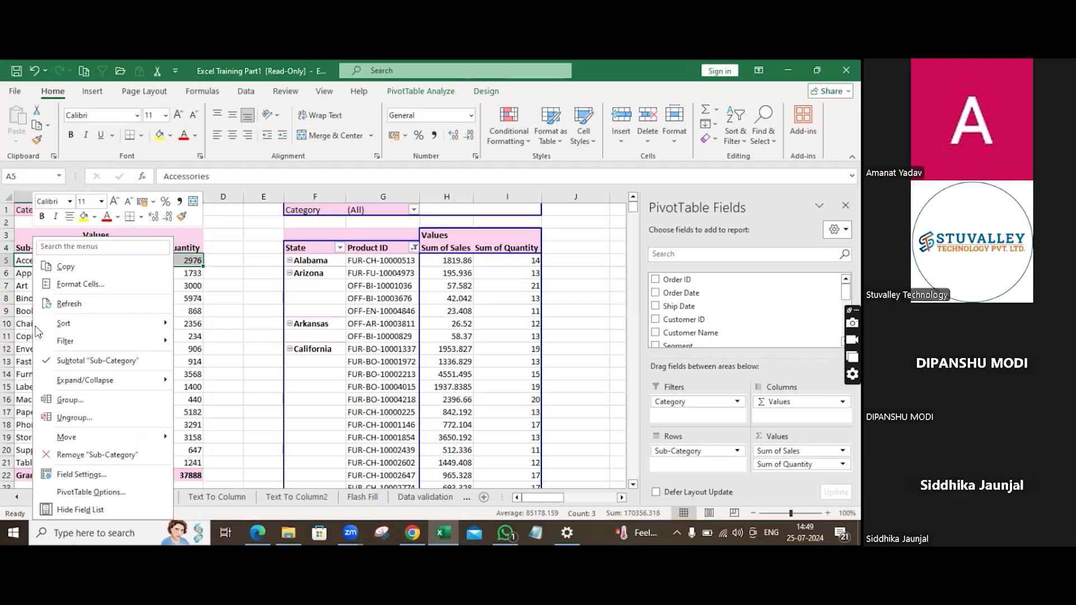
{"action": "left_click", "coordinate": [116, 399]}
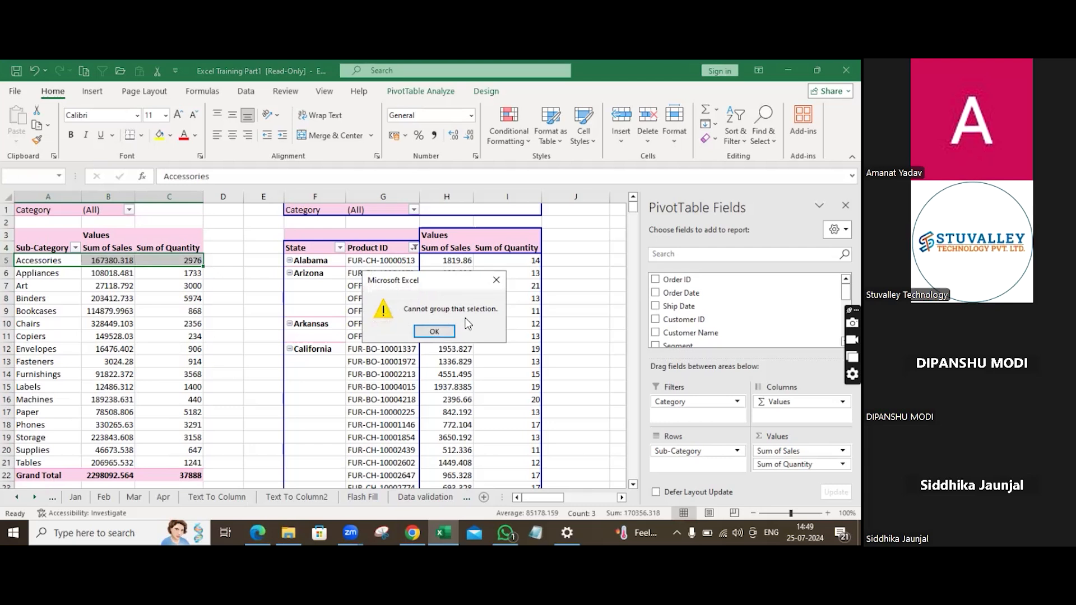
{"action": "left_click", "coordinate": [432, 333]}
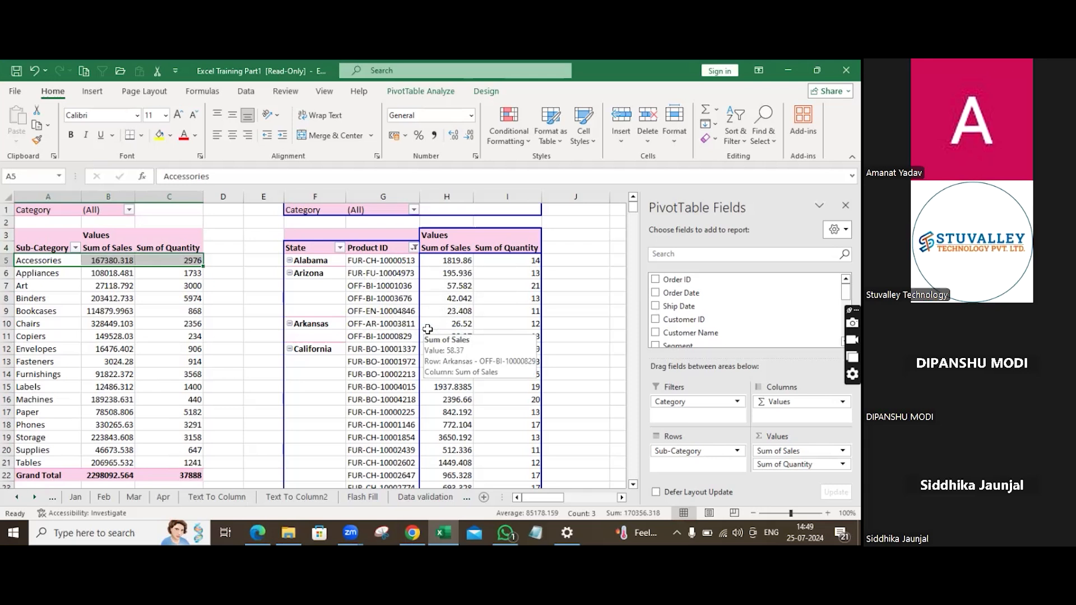
Check the grouping instructions in the course PDF, then return to the pivot table.
{"action": "left_click", "coordinate": [250, 535]}
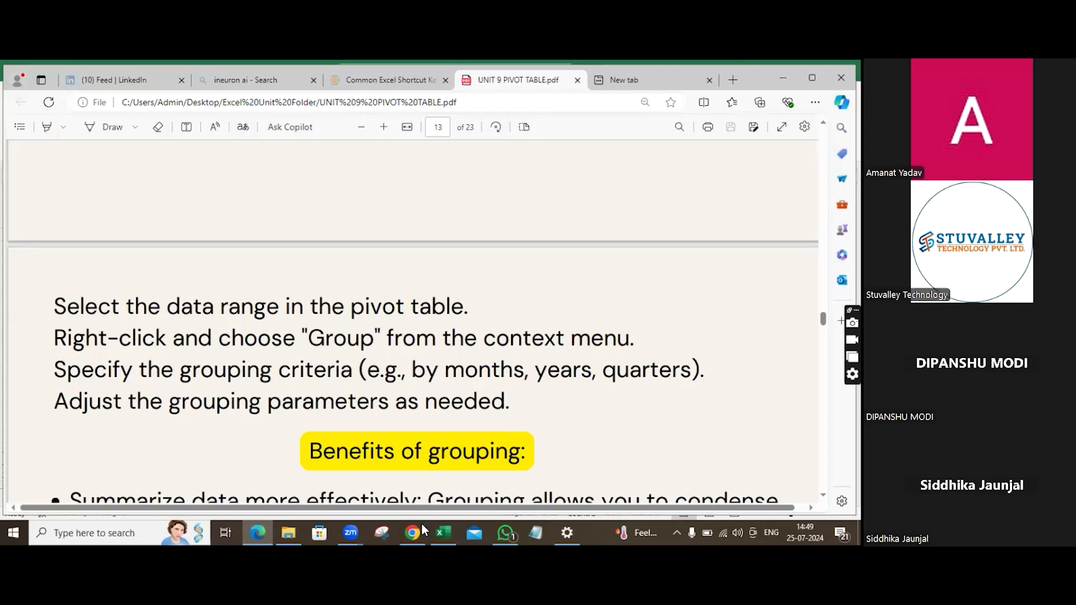
{"action": "key", "text": "alt+Tab"}
{"action": "right_click", "coordinate": [56, 262]}
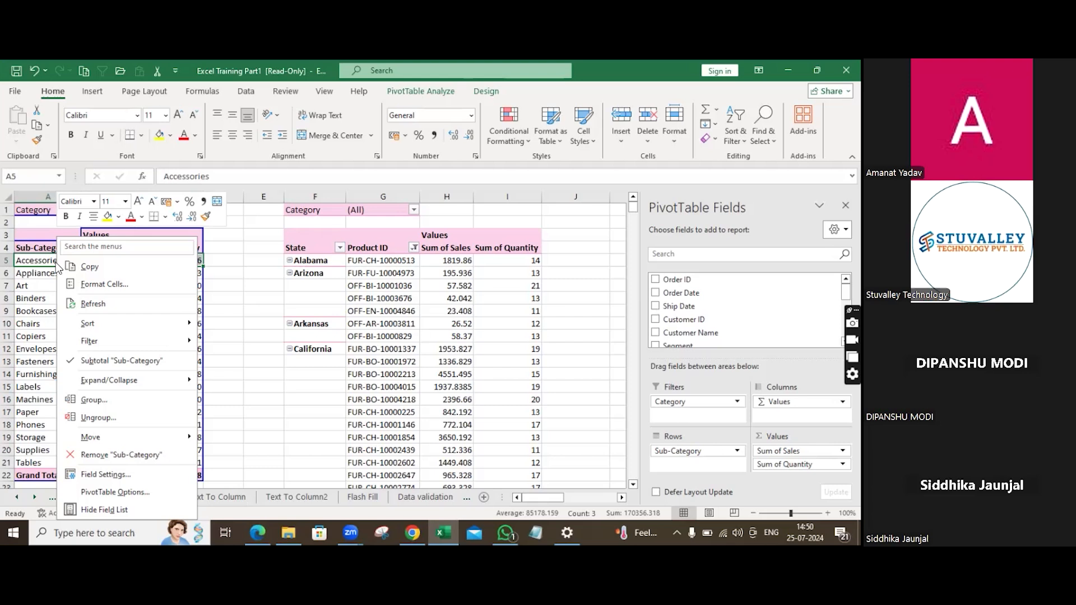
{"action": "left_click", "coordinate": [55, 262]}
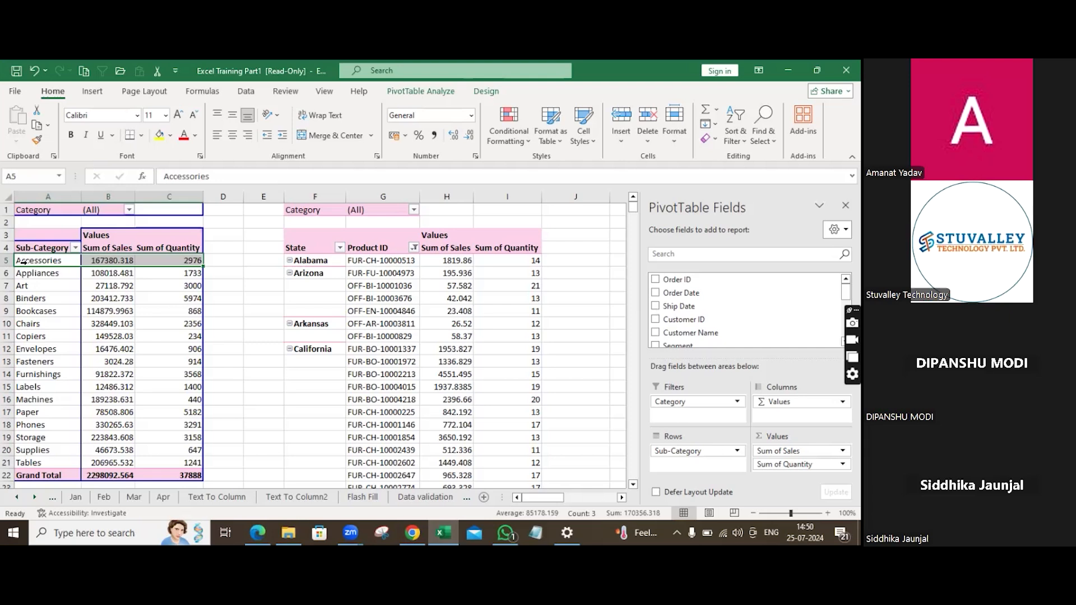
Group the Accessories, Appliances and Art sub-categories together in the pivot table.
{"action": "left_click_drag", "start_coordinate": [23, 262], "coordinate": [25, 285]}
{"action": "right_click", "coordinate": [50, 266]}
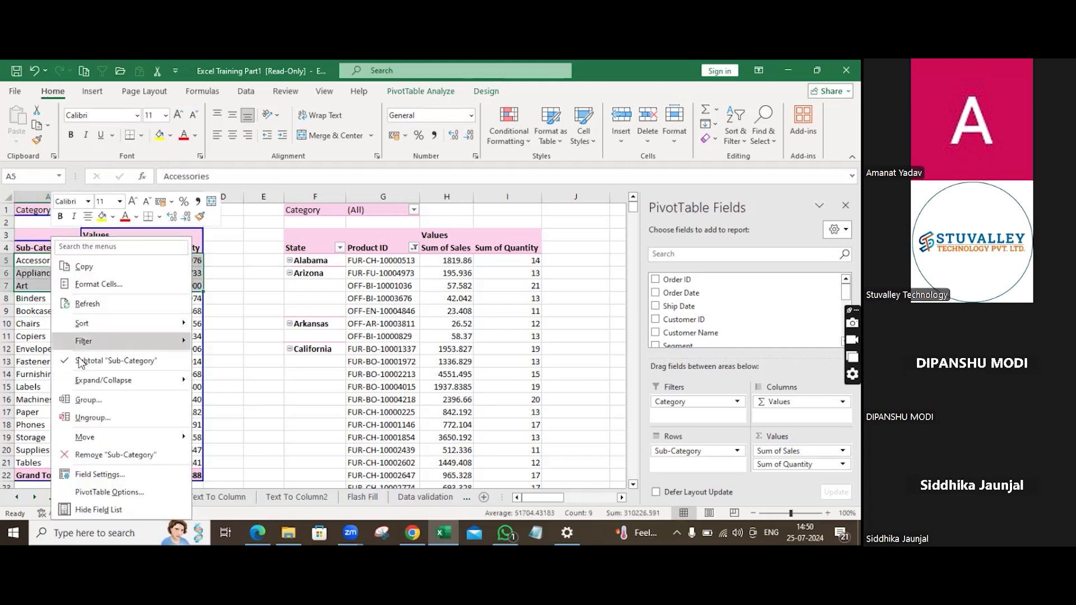
{"action": "left_click", "coordinate": [103, 408]}
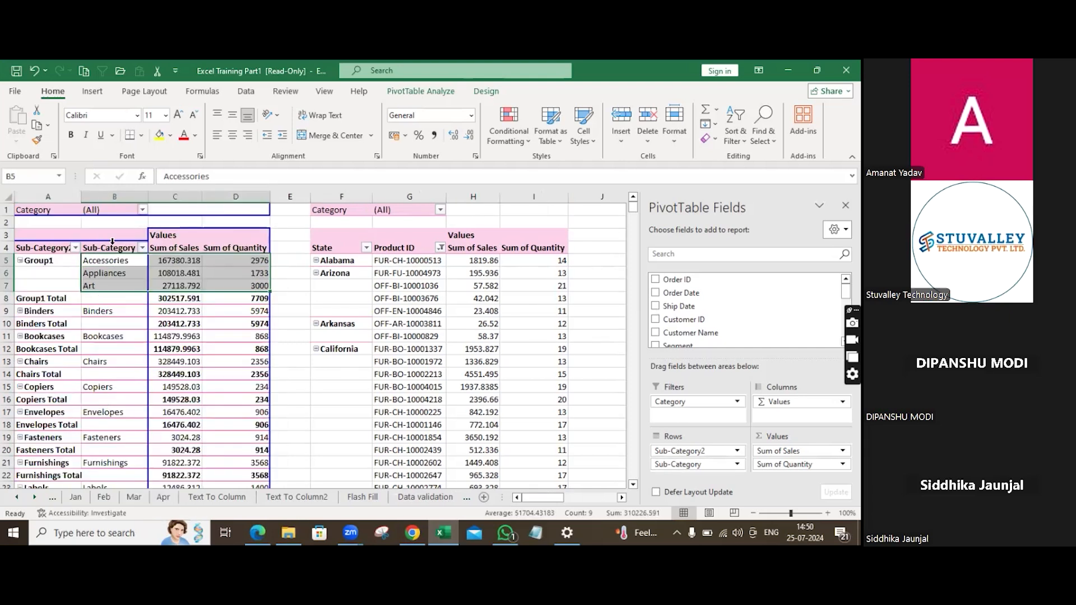
Collapse and re-expand the new group to view its member sub-categories.
{"action": "left_click", "coordinate": [54, 262]}
{"action": "double_click", "coordinate": [54, 262]}
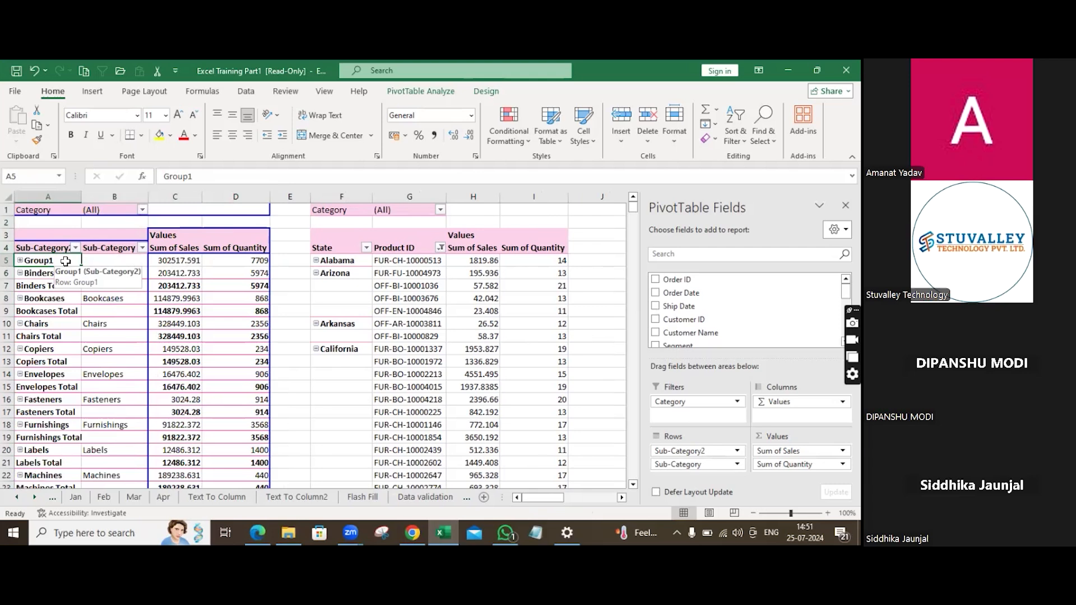
{"action": "double_click", "coordinate": [66, 261]}
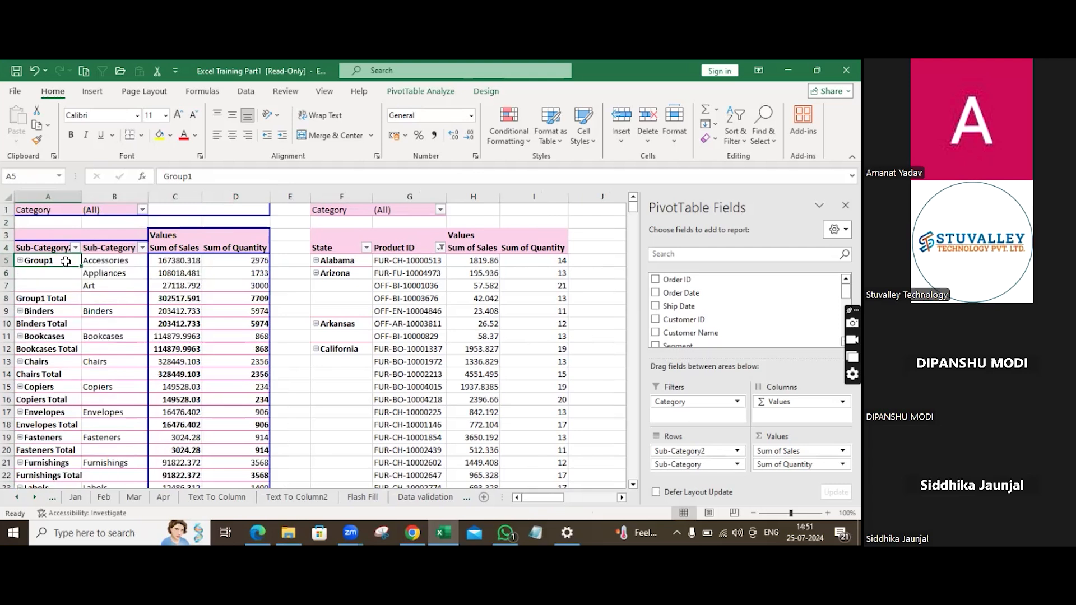
{"action": "right_click", "coordinate": [65, 263]}
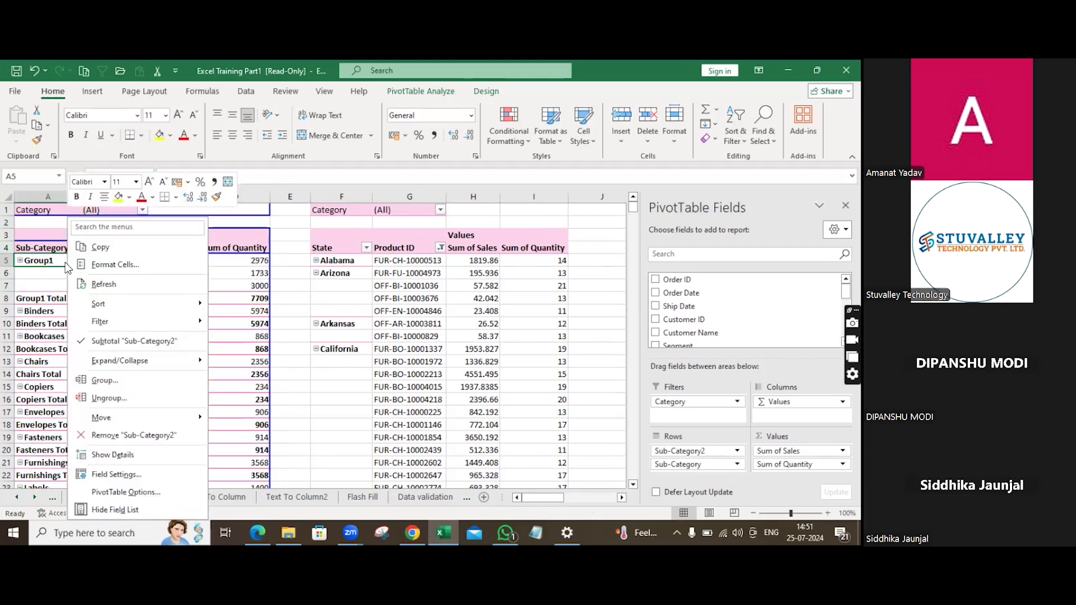
{"action": "left_click", "coordinate": [65, 262]}
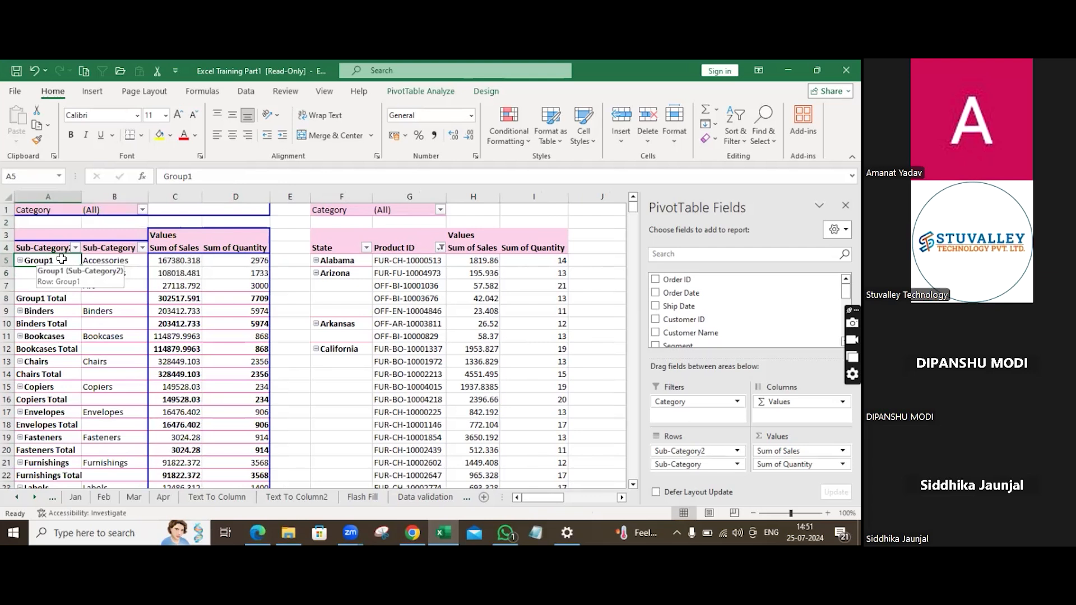
Rename Group1 as Group A.
{"action": "double_click", "coordinate": [62, 259]}
{"action": "key", "text": "BackSpace"}
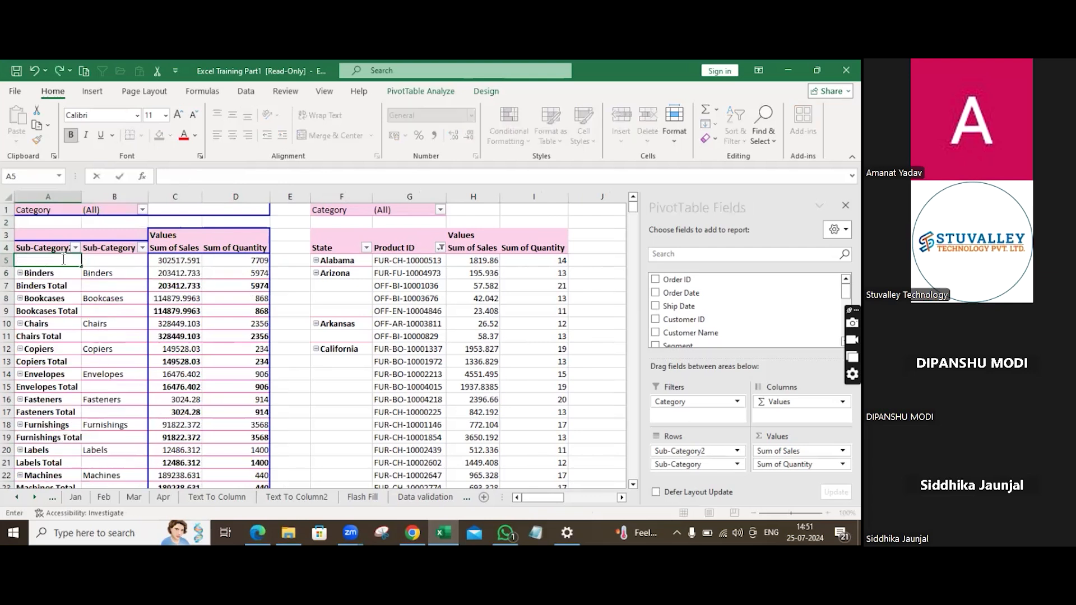
{"action": "type", "text": "Group A"}
{"action": "key", "text": "Return"}
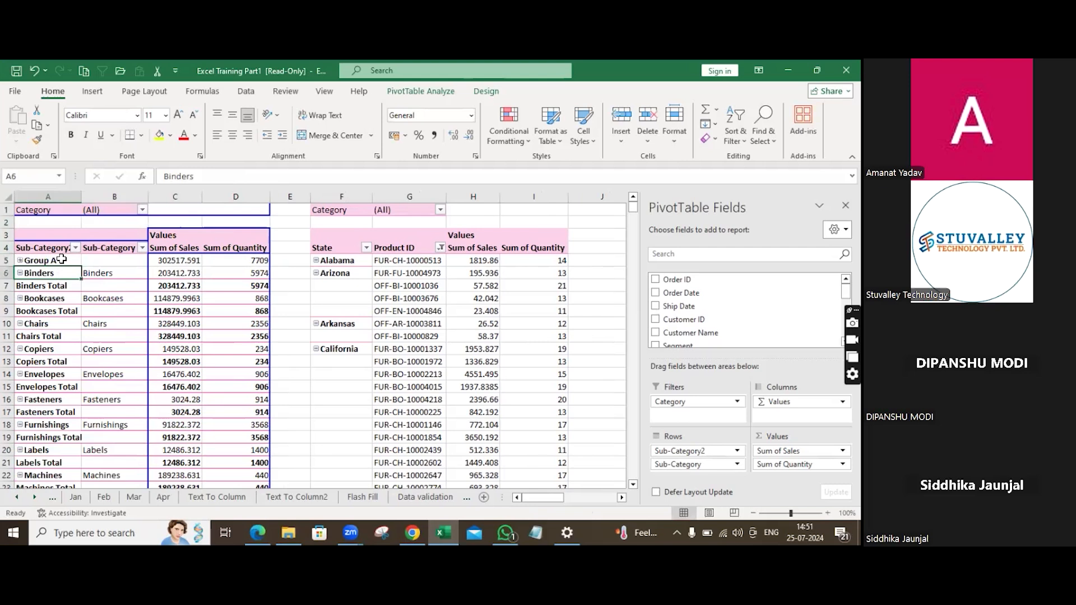
Group the Binders and Bookcases sub-categories together.
{"action": "left_click_drag", "start_coordinate": [54, 275], "coordinate": [57, 317]}
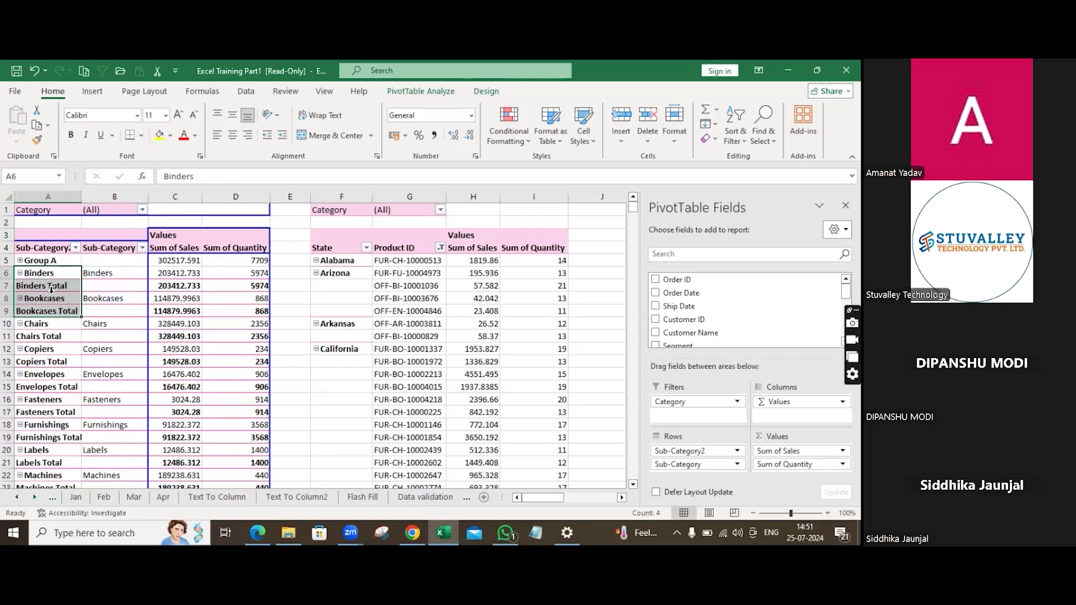
{"action": "right_click", "coordinate": [51, 290]}
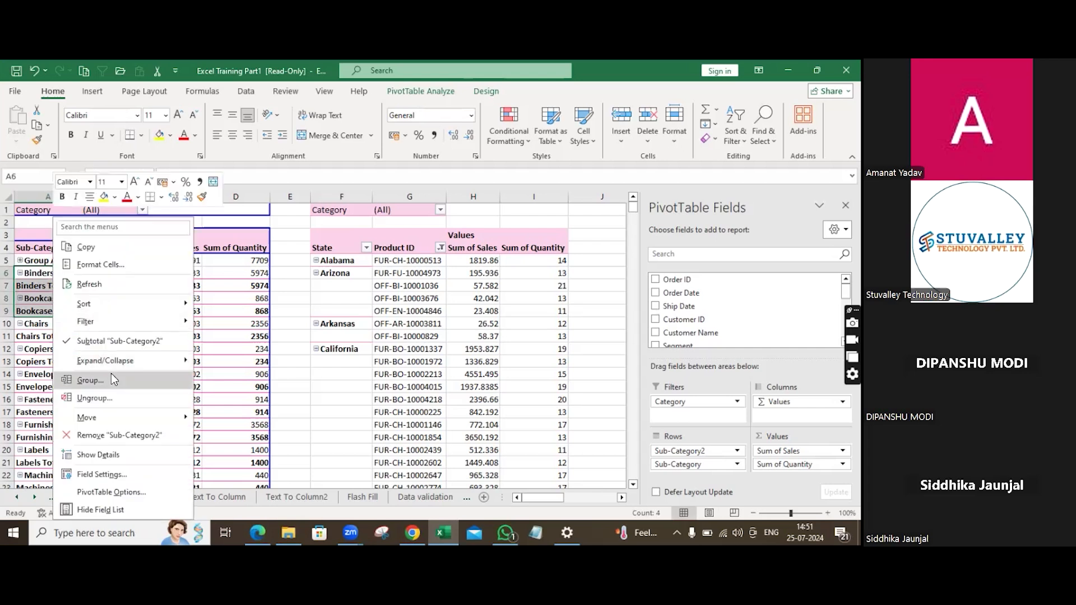
{"action": "left_click", "coordinate": [111, 373]}
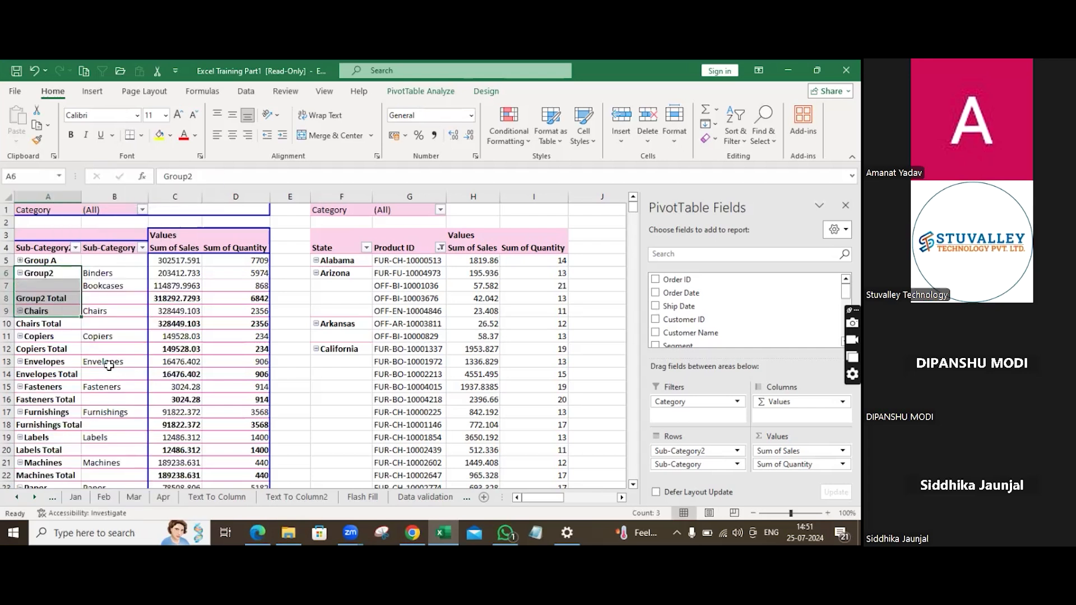
Turn off the subtotals for the Sub-Category2 grouping field.
{"action": "left_click", "coordinate": [55, 267]}
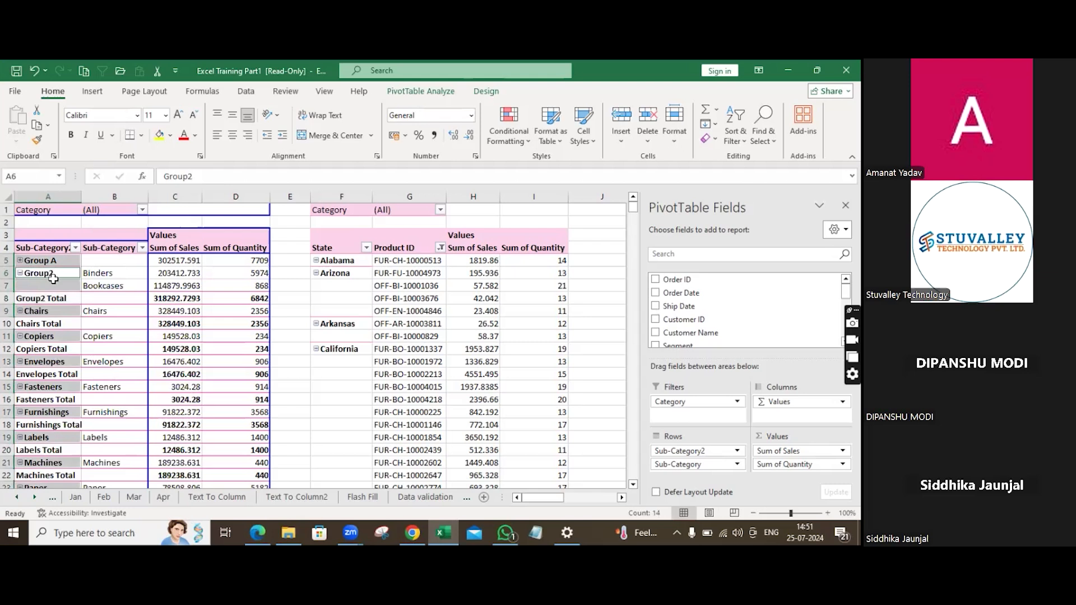
{"action": "left_click", "coordinate": [20, 261]}
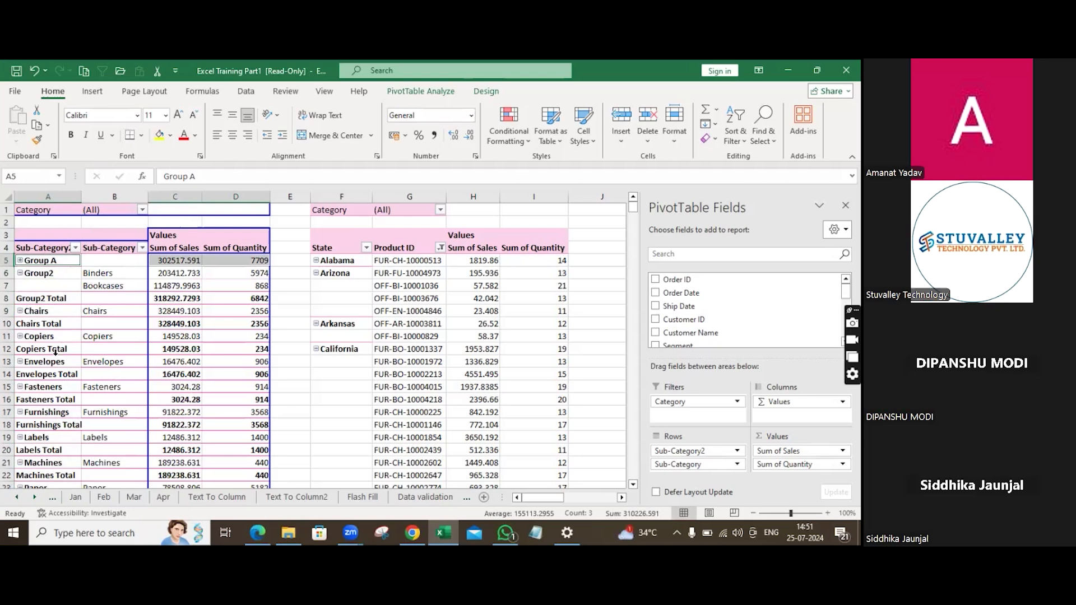
{"action": "right_click", "coordinate": [20, 277]}
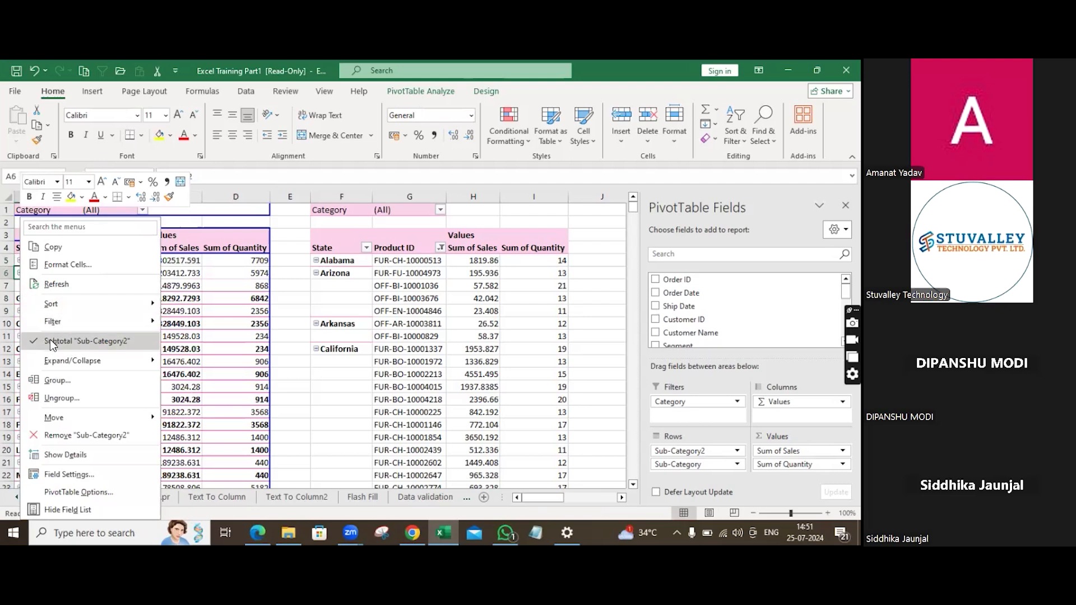
{"action": "left_click", "coordinate": [51, 342]}
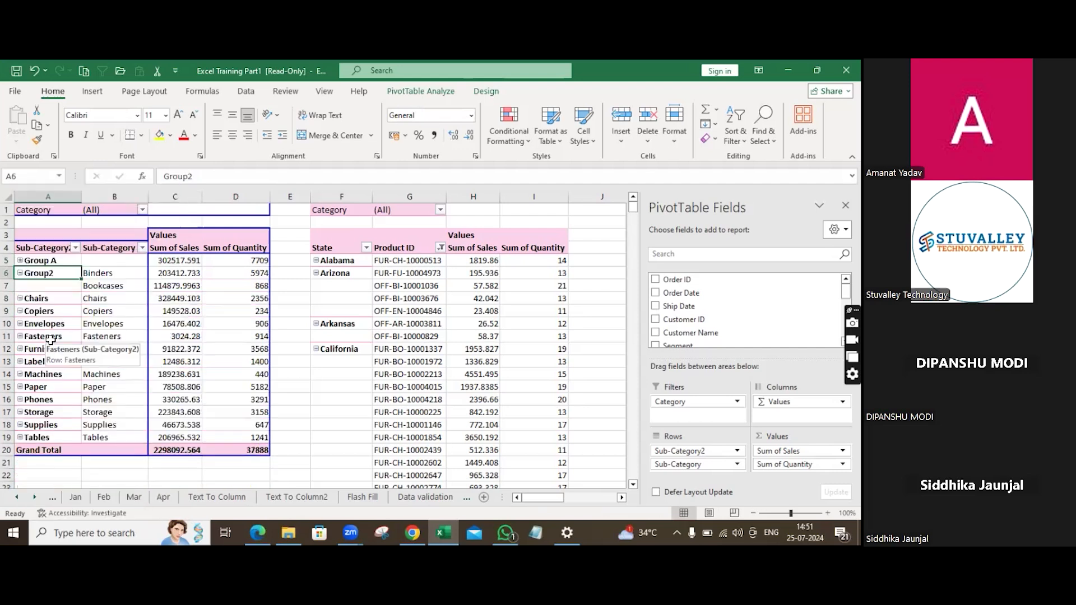
Rename Group2 as Group b.
{"action": "left_click", "coordinate": [58, 269]}
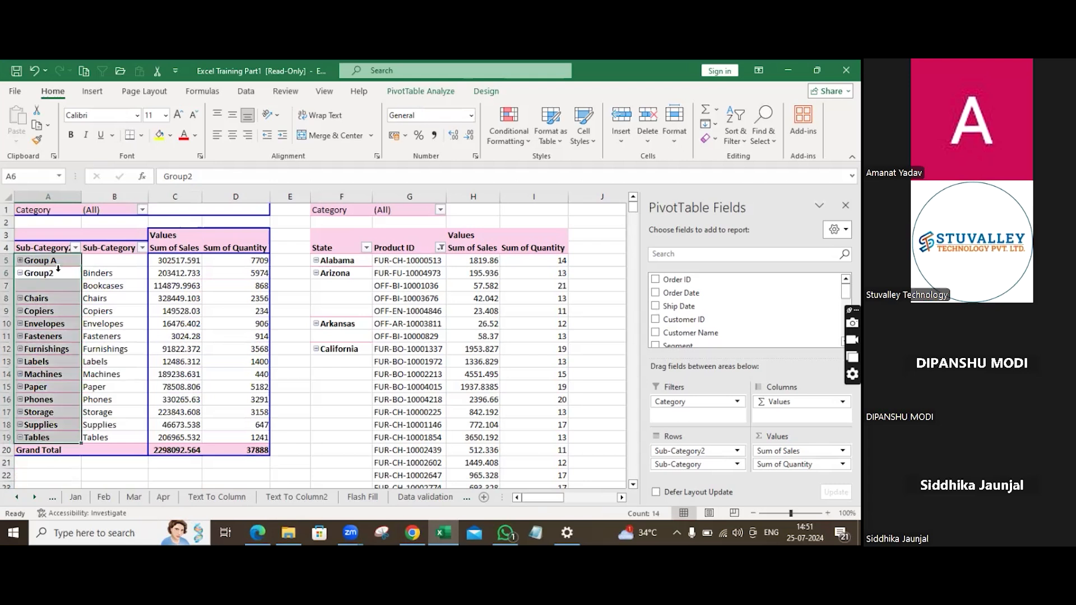
{"action": "left_click", "coordinate": [62, 274]}
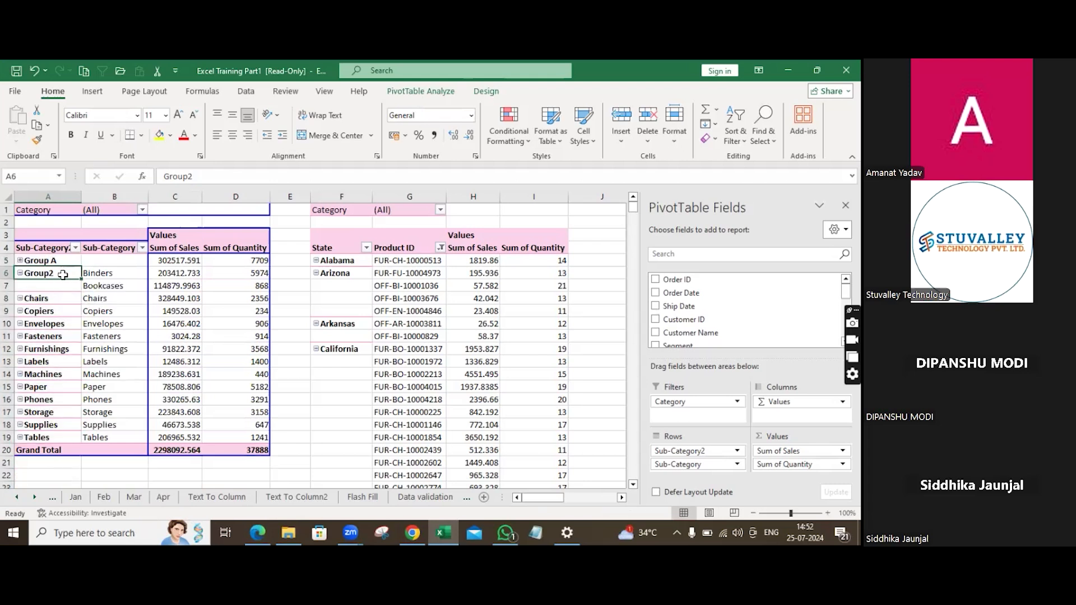
{"action": "type", "text": "g"}
{"action": "key", "text": "BackSpace"}
{"action": "type", "text": "G"}
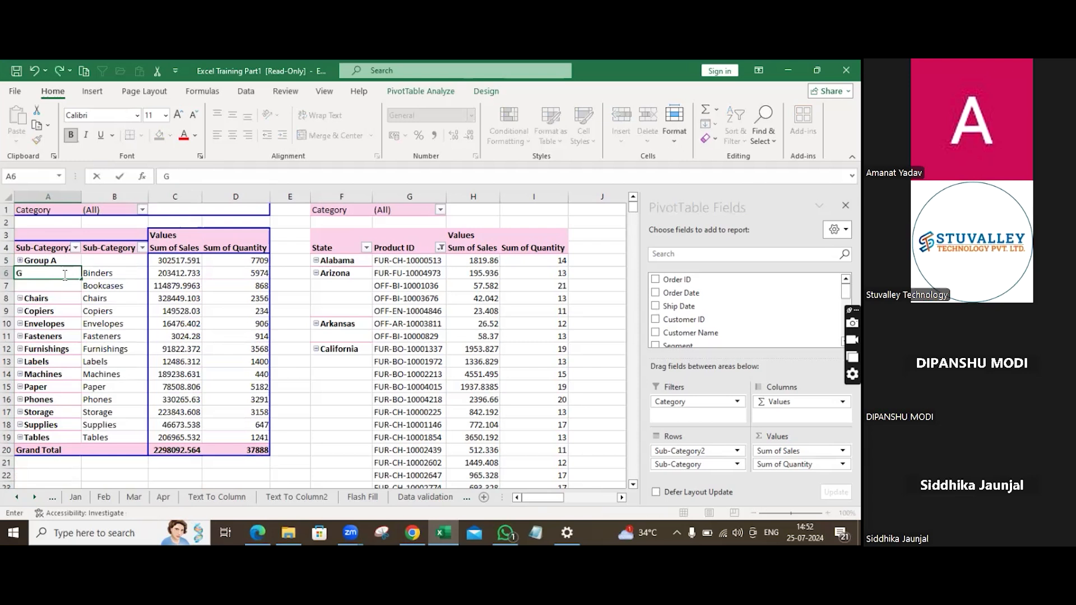
{"action": "type", "text": "roup A"}
{"action": "key", "text": "BackSpace"}
{"action": "type", "text": "b"}
{"action": "key", "text": "Return"}
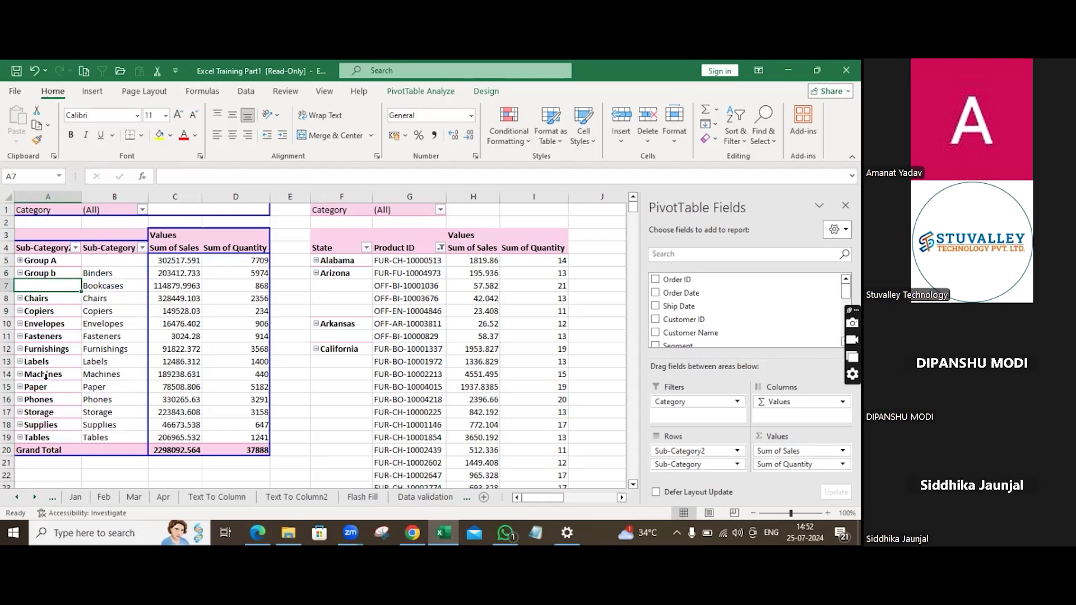
Try to group a selection of non-adjacent sub-categories including Chairs and Fasteners.
{"action": "left_click", "coordinate": [48, 299]}
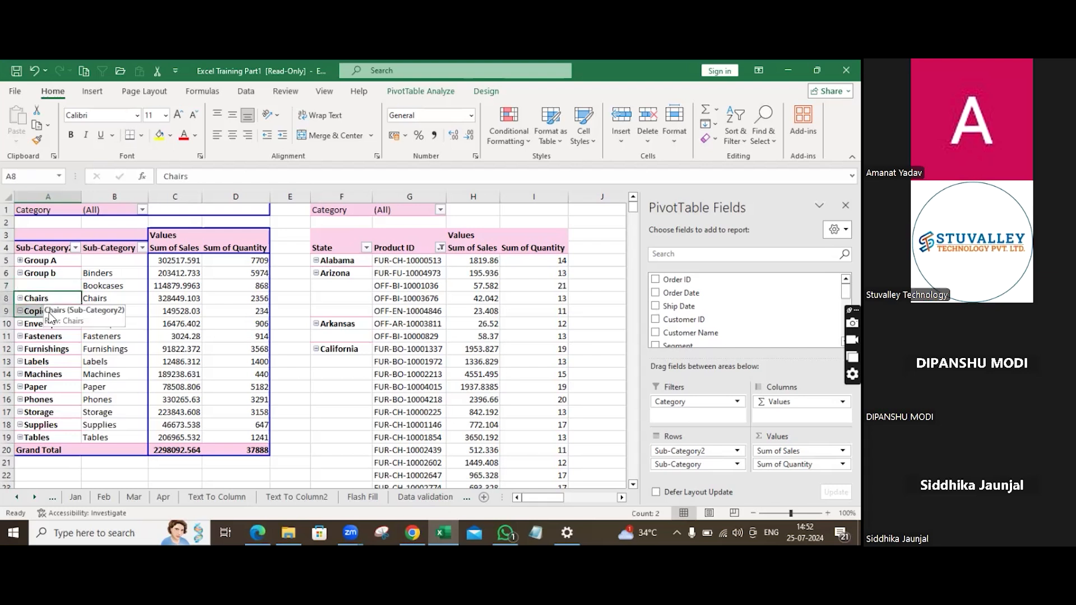
{"action": "left_click_drag", "start_coordinate": [44, 387], "coordinate": [43, 398]}
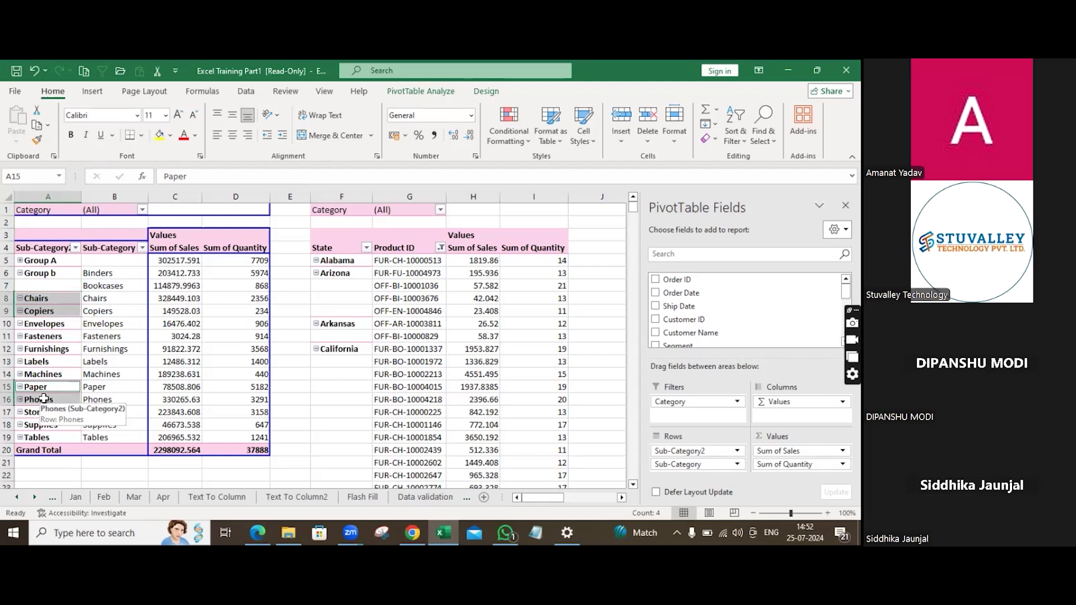
{"action": "left_click", "coordinate": [53, 337]}
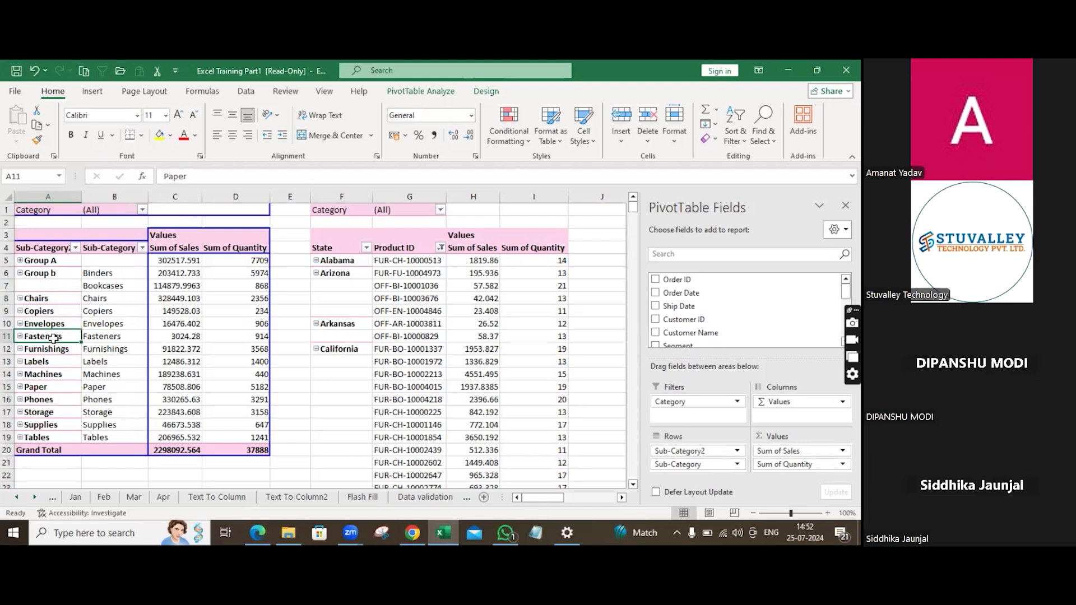
{"action": "right_click", "coordinate": [53, 337]}
{"action": "left_click", "coordinate": [113, 398]}
{"action": "key", "text": "Return"}
Group the Chairs, Envelopes, Labels and Paper sub-categories together.
{"action": "left_click", "coordinate": [46, 299]}
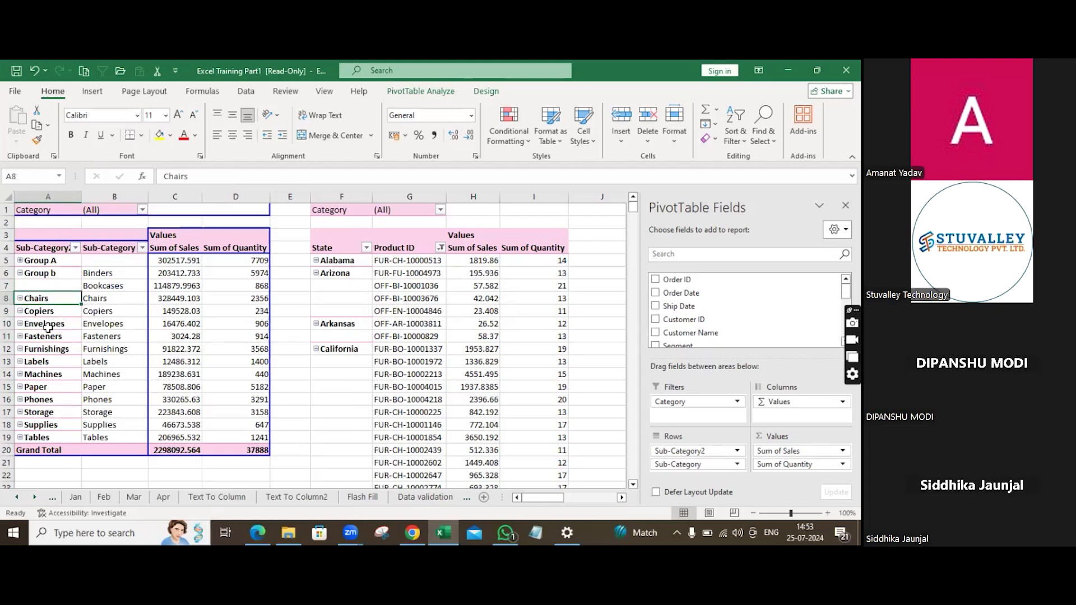
{"action": "left_click", "coordinate": [48, 324], "text": "ctrl"}
{"action": "left_click", "coordinate": [54, 362], "text": "ctrl"}
{"action": "left_click", "coordinate": [52, 387], "text": "ctrl"}
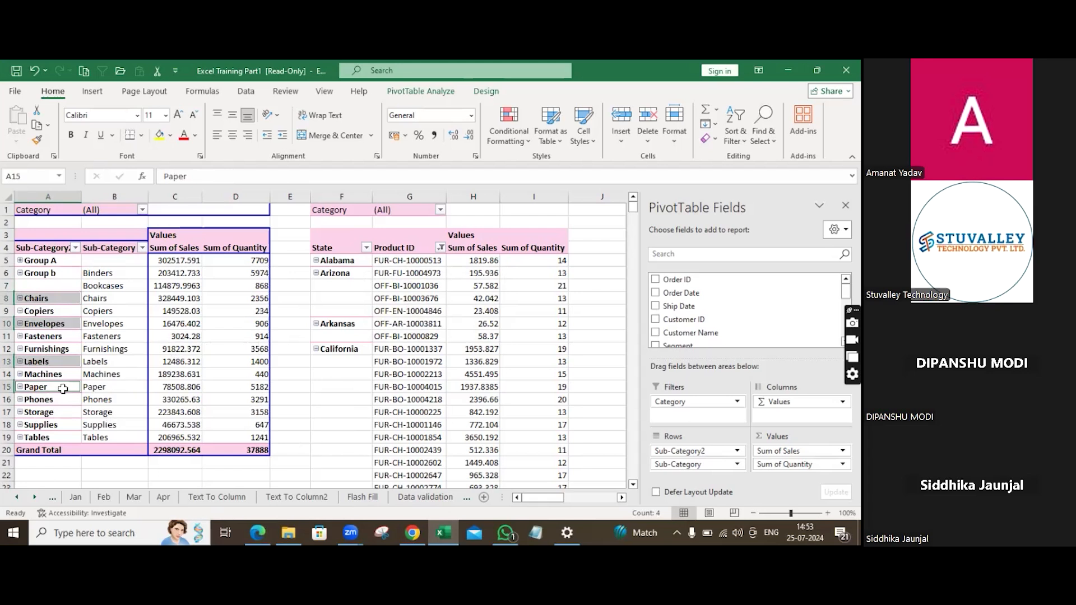
{"action": "right_click", "coordinate": [63, 389]}
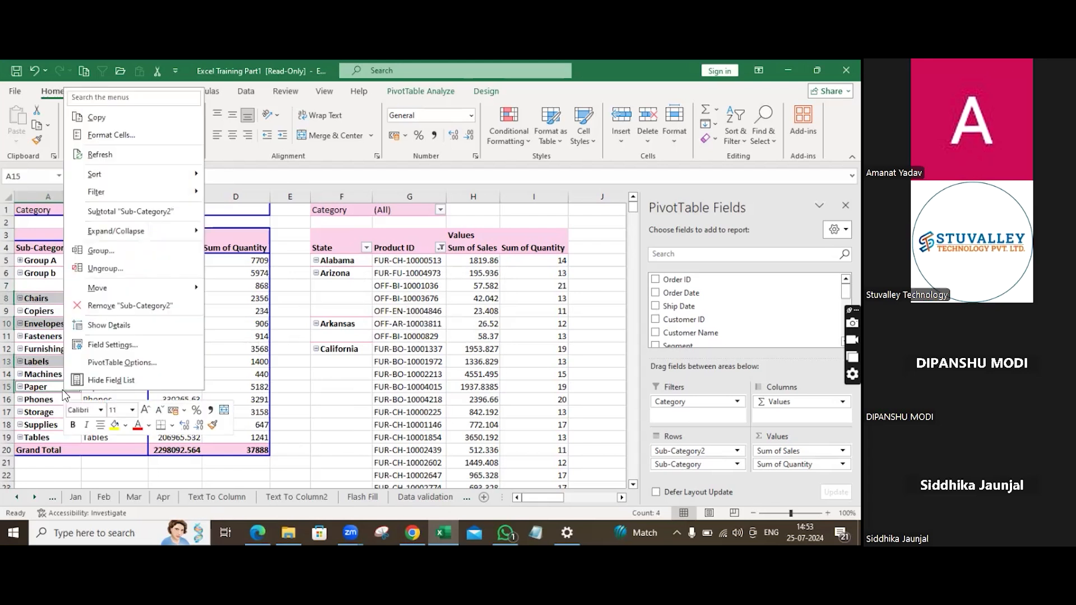
{"action": "left_click", "coordinate": [102, 255]}
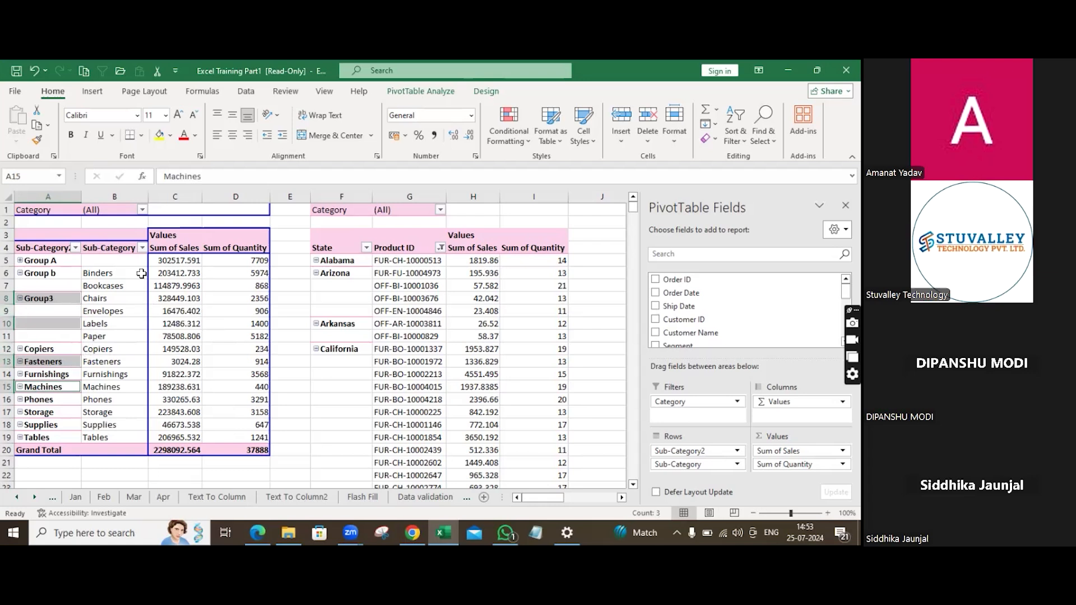
Copy the State and Product ID pivot table and paste a duplicate starting at column M.
{"action": "left_click", "coordinate": [58, 300]}
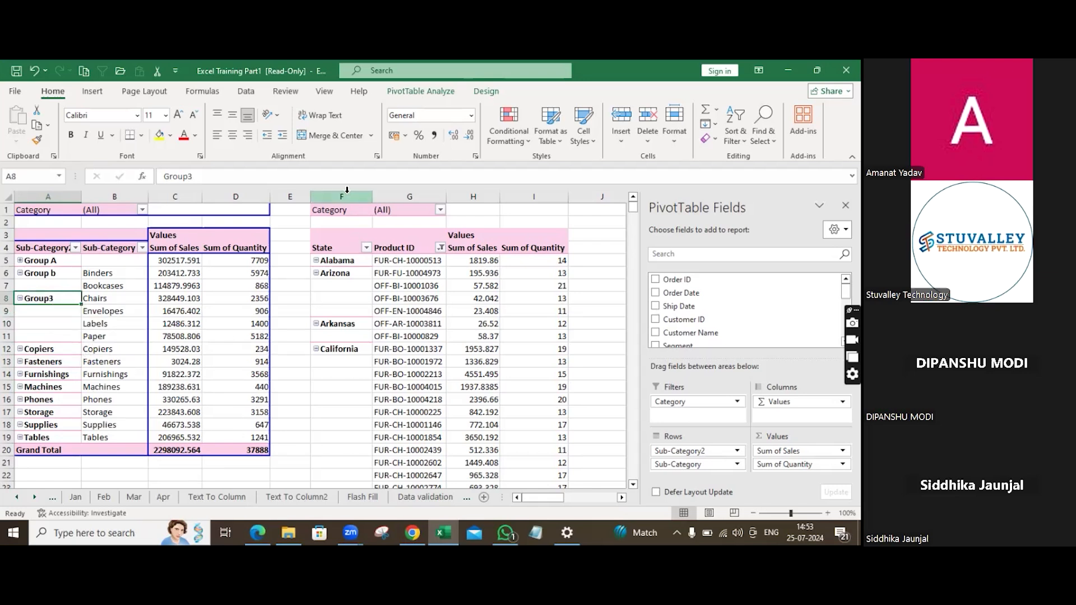
{"action": "left_click_drag", "start_coordinate": [347, 190], "coordinate": [519, 192]}
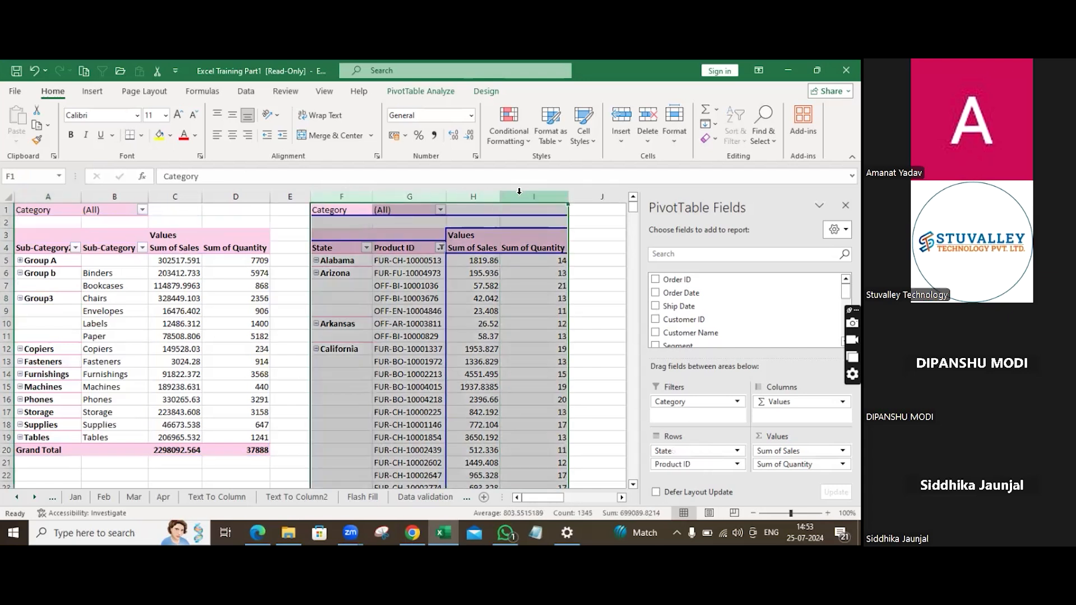
{"action": "key", "text": "ctrl+c"}
{"action": "left_click", "coordinate": [608, 397]}
{"action": "key", "text": "Right"}
{"action": "key", "text": "Right"}
{"action": "key", "text": "Right"}
{"action": "key", "text": "Right"}
{"action": "key", "text": "Right"}
{"action": "key", "text": "Right"}
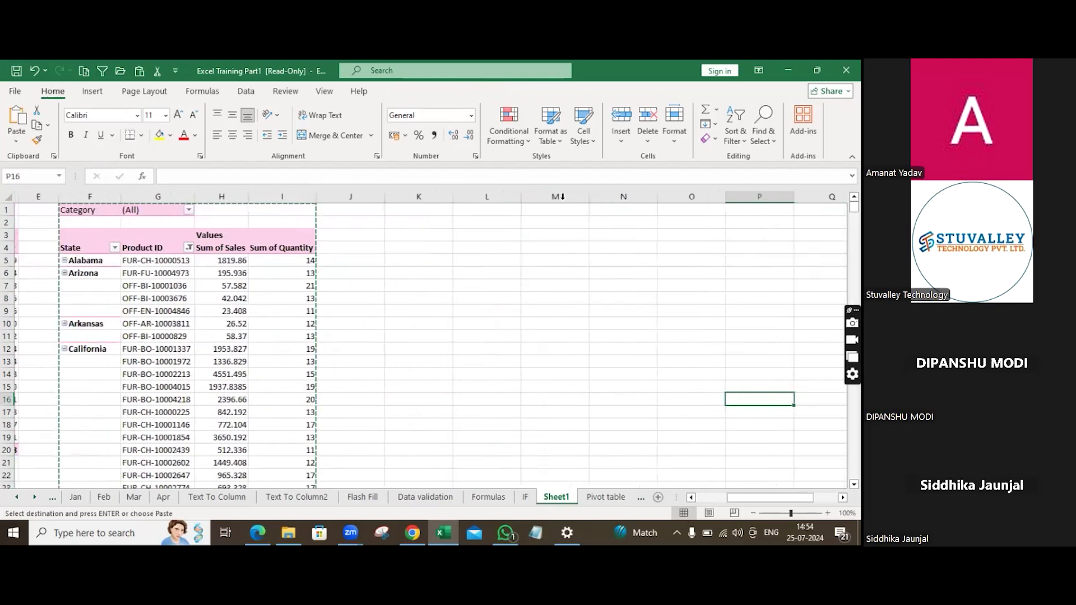
{"action": "left_click", "coordinate": [562, 197]}
{"action": "key", "text": "ctrl+v"}
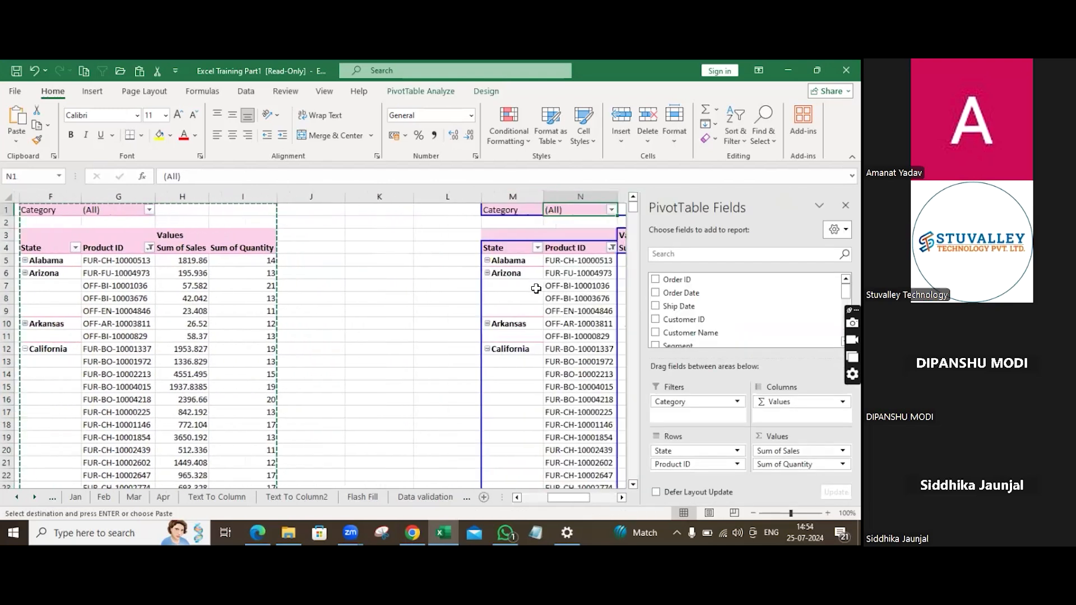
Remove the Product ID and State fields from the rows of the copied pivot table.
{"action": "key", "text": "Right"}
{"action": "key", "text": "Right"}
{"action": "key", "text": "Right"}
{"action": "key", "text": "Right"}
{"action": "key", "text": "Right"}
{"action": "key", "text": "Right"}
{"action": "key", "text": "Right"}
{"action": "key", "text": "Right"}
{"action": "key", "text": "Right"}
{"action": "key", "text": "Right"}
{"action": "key", "text": "Right"}
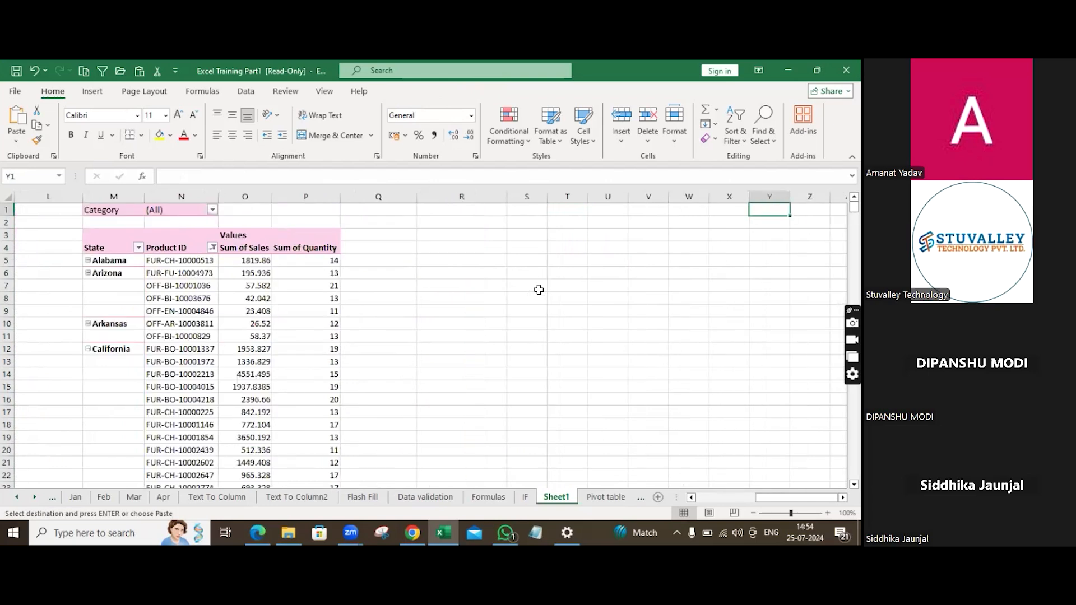
{"action": "left_click", "coordinate": [147, 262]}
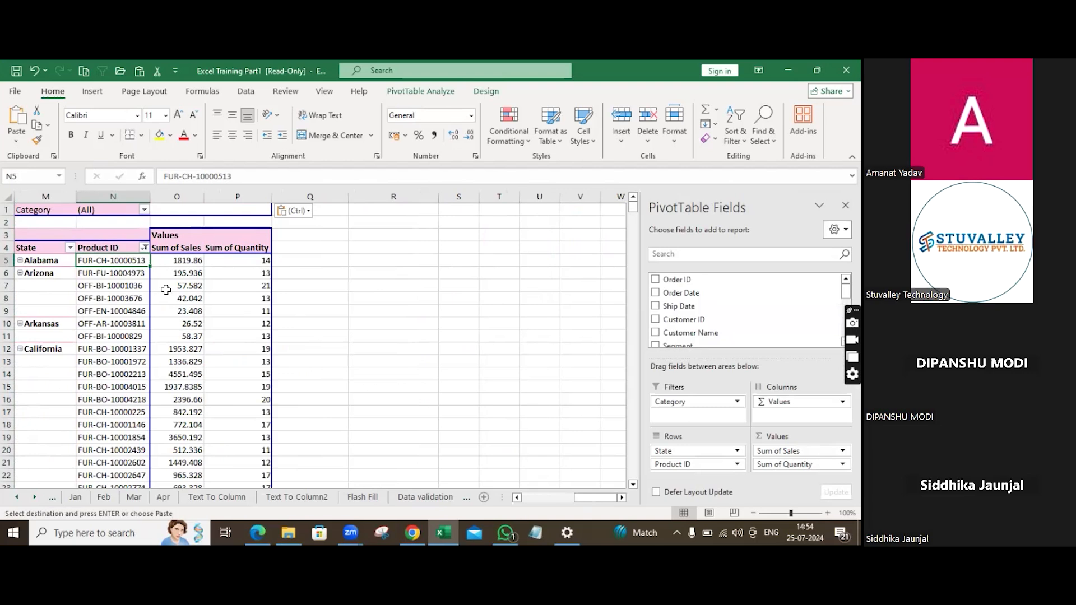
{"action": "mouse_move", "coordinate": [166, 289]}
{"action": "mouse_move", "coordinate": [162, 484]}
{"action": "left_click_drag", "start_coordinate": [697, 464], "coordinate": [746, 292]}
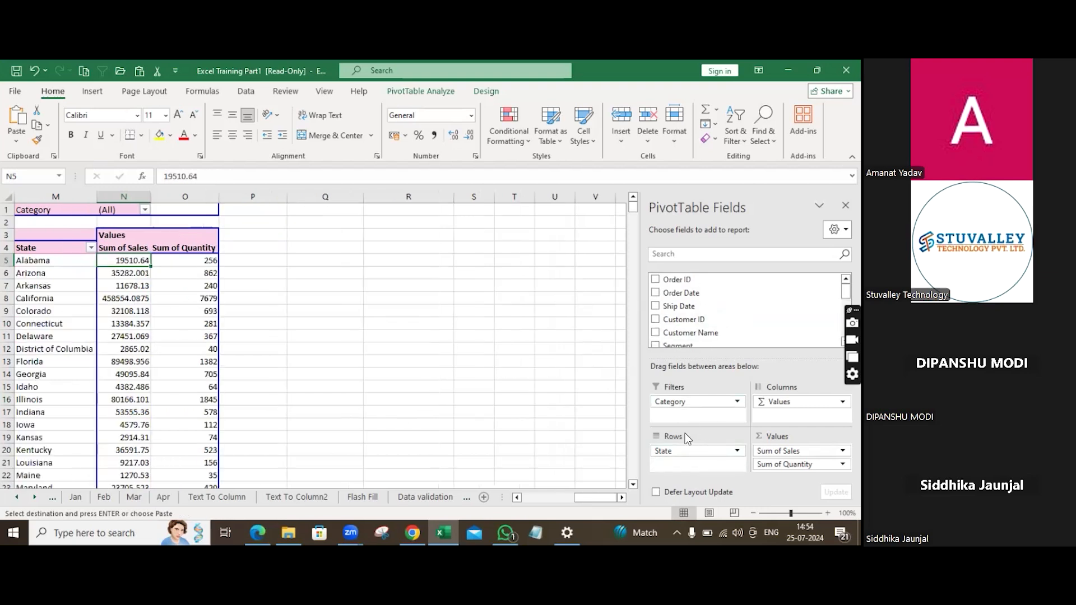
{"action": "left_click_drag", "start_coordinate": [683, 447], "coordinate": [741, 292]}
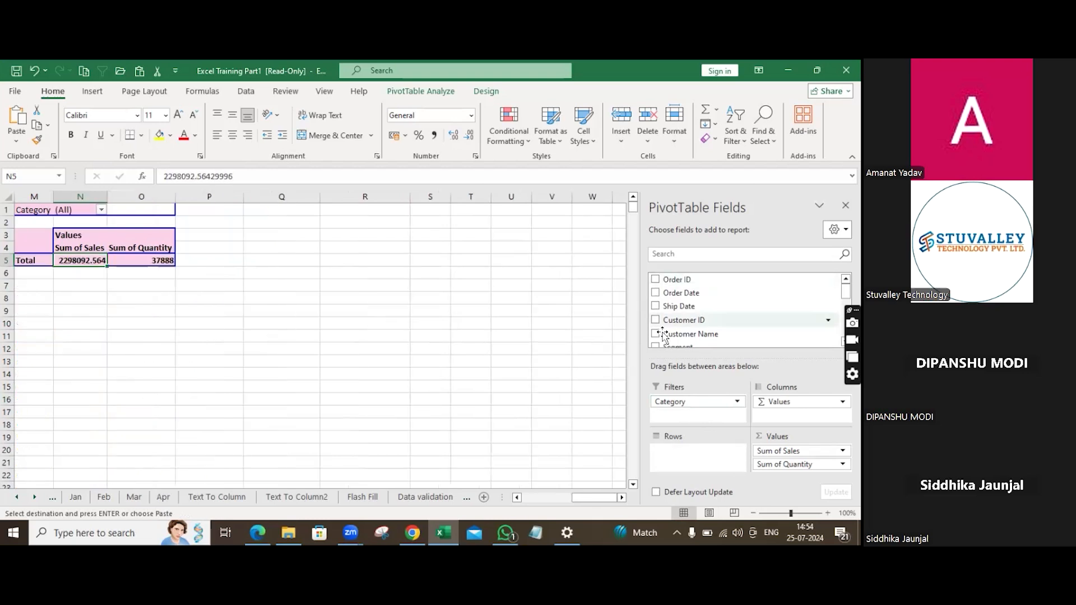
Rearrange the copied pivot so Sales is the only row field, removing Sub-Category and Sum of Quantity.
{"action": "scroll", "coordinate": [689, 302], "scroll_direction": "down", "scroll_amount": 4}
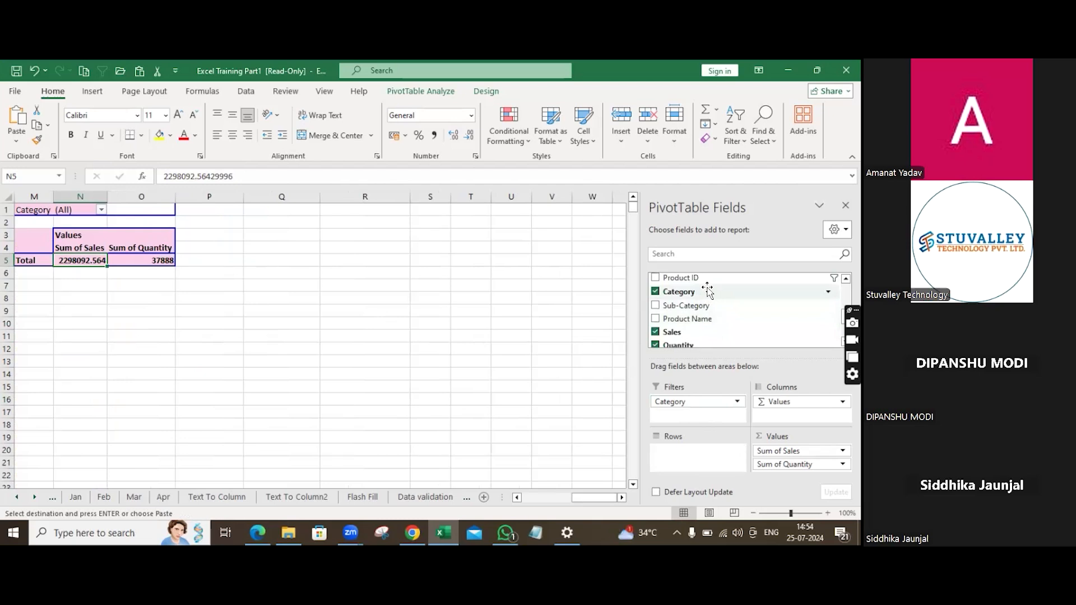
{"action": "left_click", "coordinate": [709, 305]}
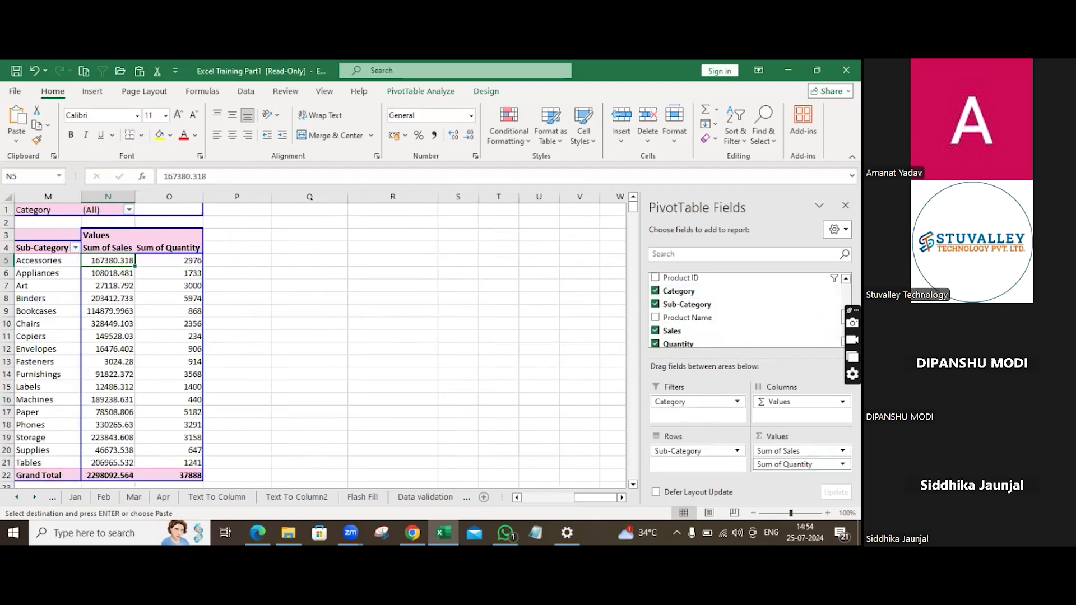
{"action": "left_click_drag", "start_coordinate": [772, 377], "coordinate": [723, 308]}
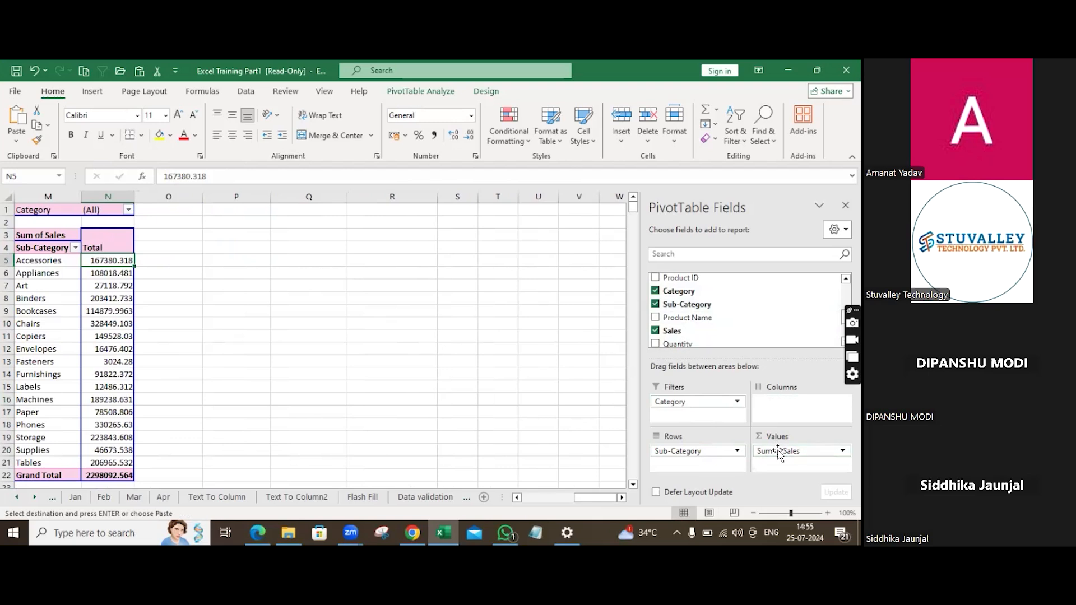
{"action": "left_click_drag", "start_coordinate": [695, 451], "coordinate": [720, 317]}
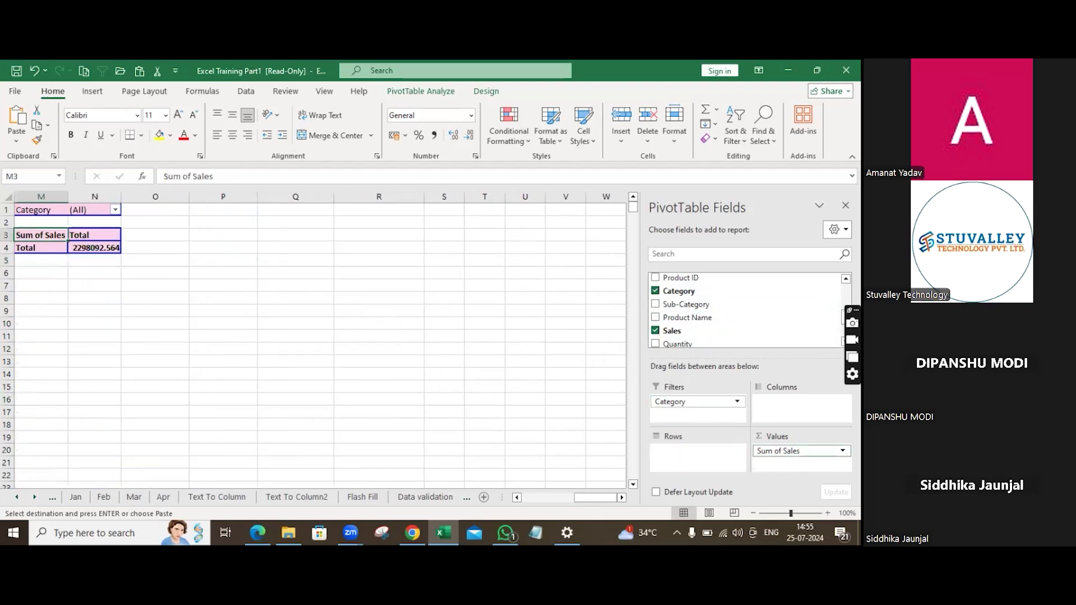
{"action": "left_click_drag", "start_coordinate": [779, 451], "coordinate": [698, 448]}
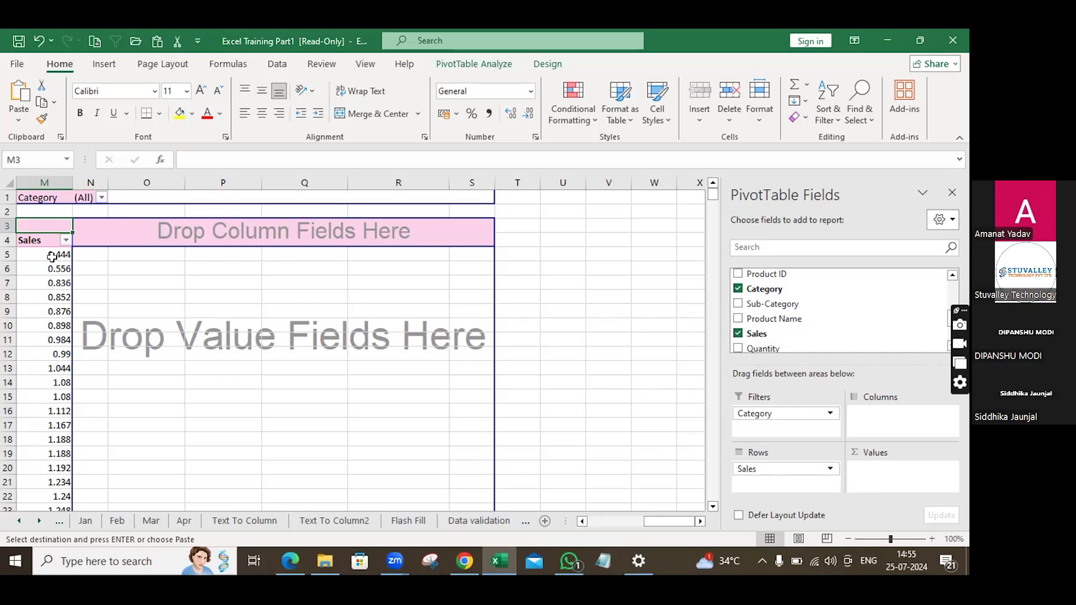
Consult the grouping instructions in the course PDF on pivot tables.
{"action": "left_click", "coordinate": [295, 556]}
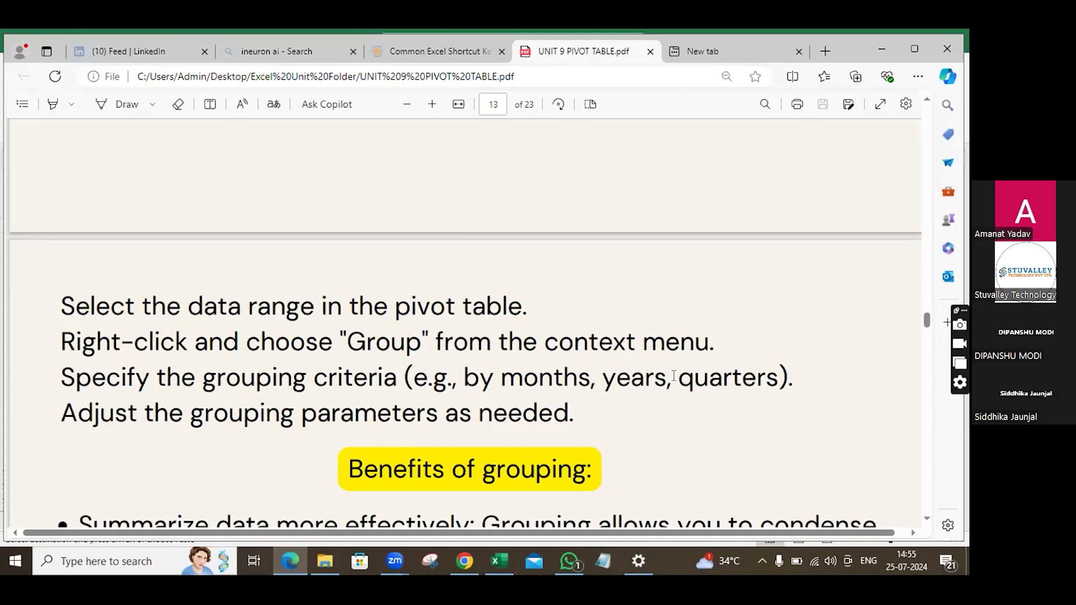
{"action": "left_click", "coordinate": [501, 564]}
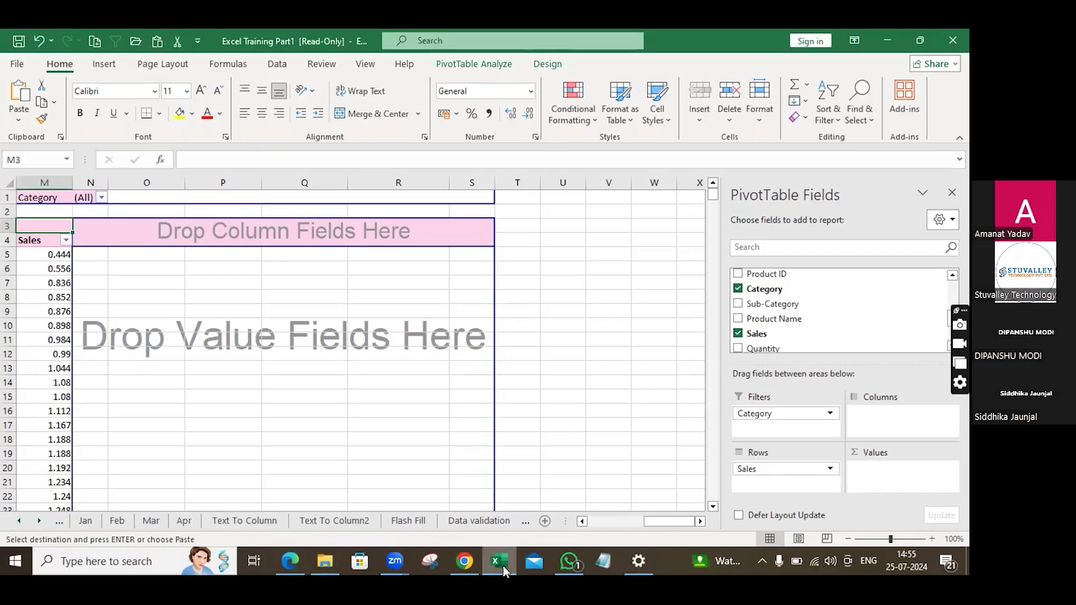
{"action": "right_click", "coordinate": [39, 270]}
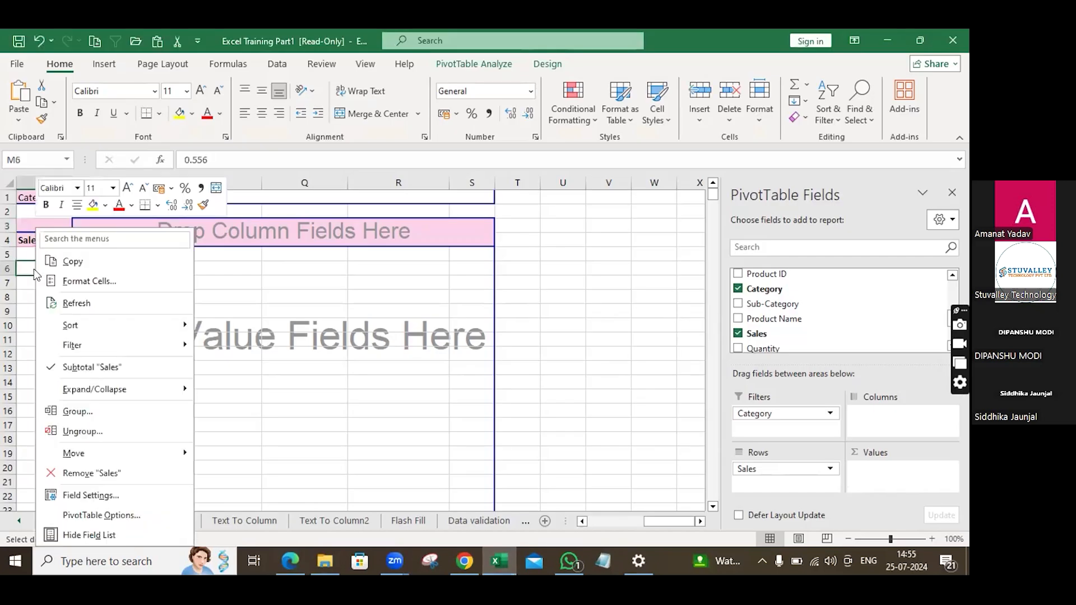
{"action": "left_click", "coordinate": [107, 413]}
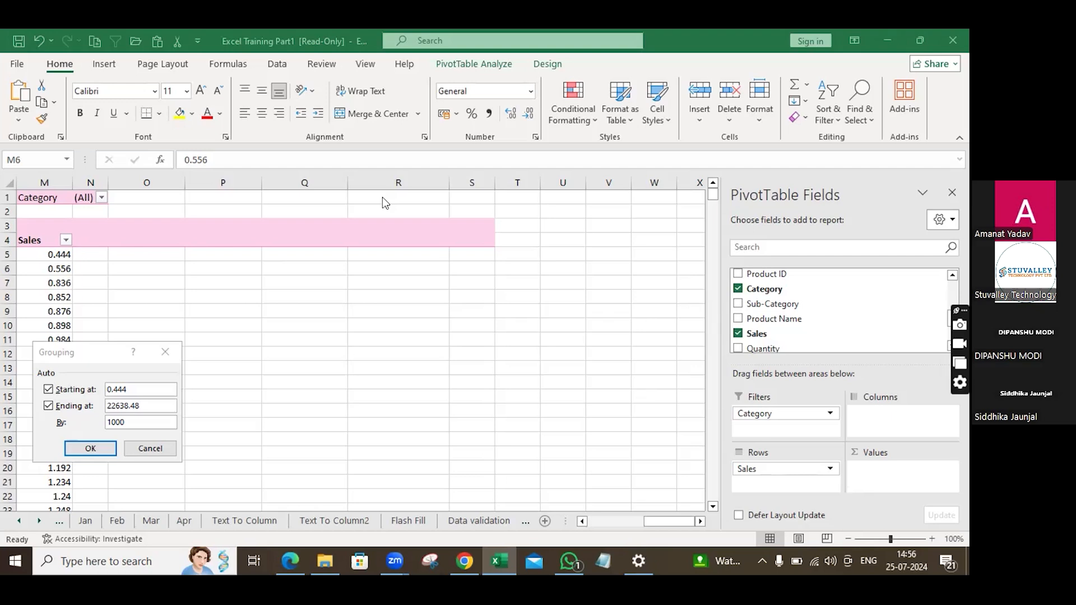
{"action": "left_click", "coordinate": [150, 448]}
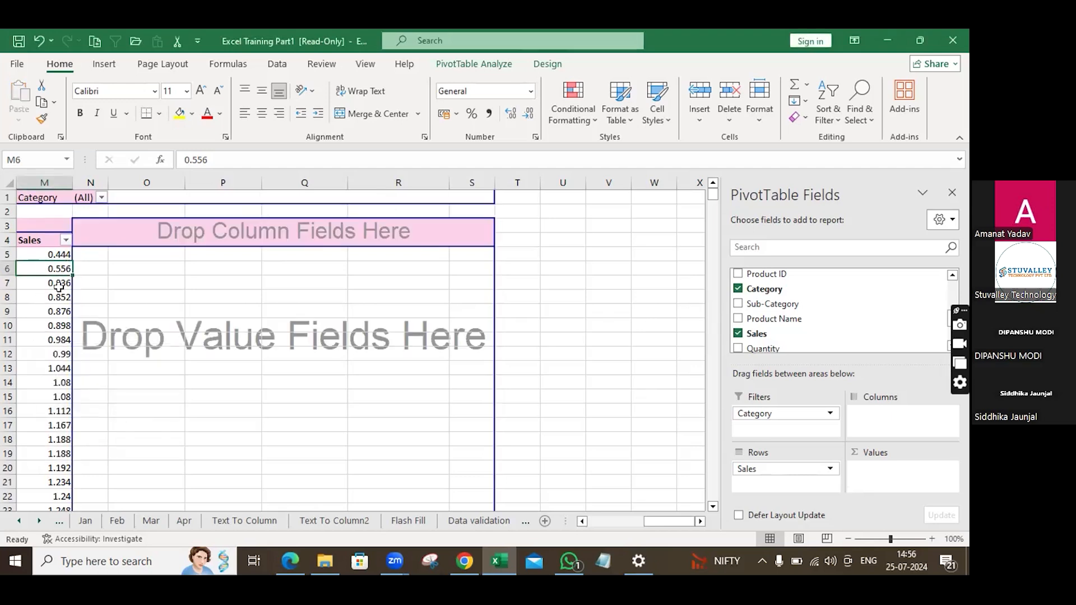
Group the Sales row values into ranges of 2000.
{"action": "left_click", "coordinate": [61, 289]}
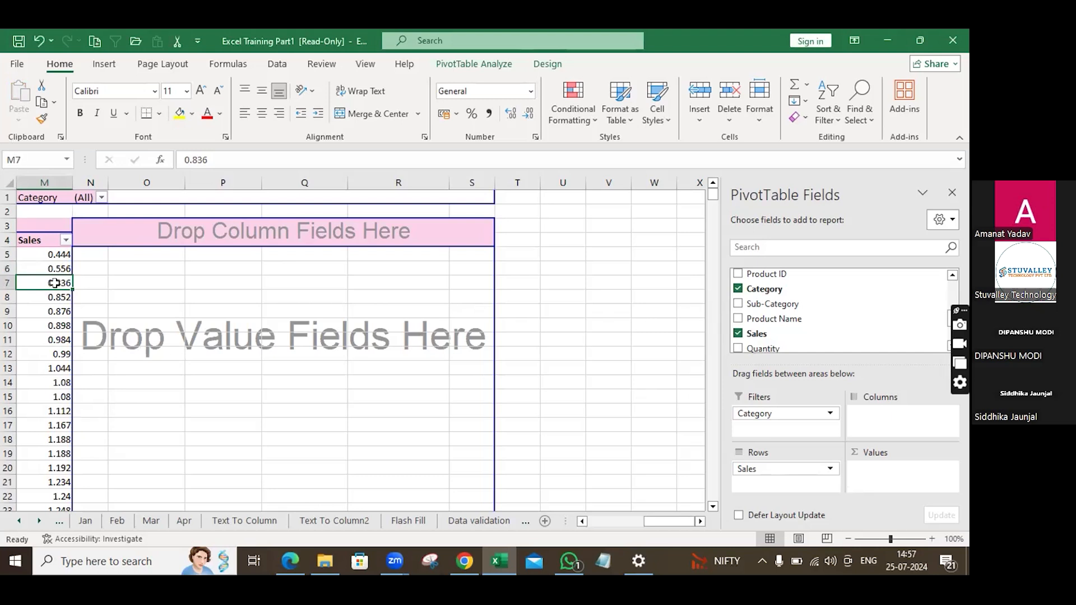
{"action": "right_click", "coordinate": [54, 283]}
{"action": "left_click", "coordinate": [118, 405]}
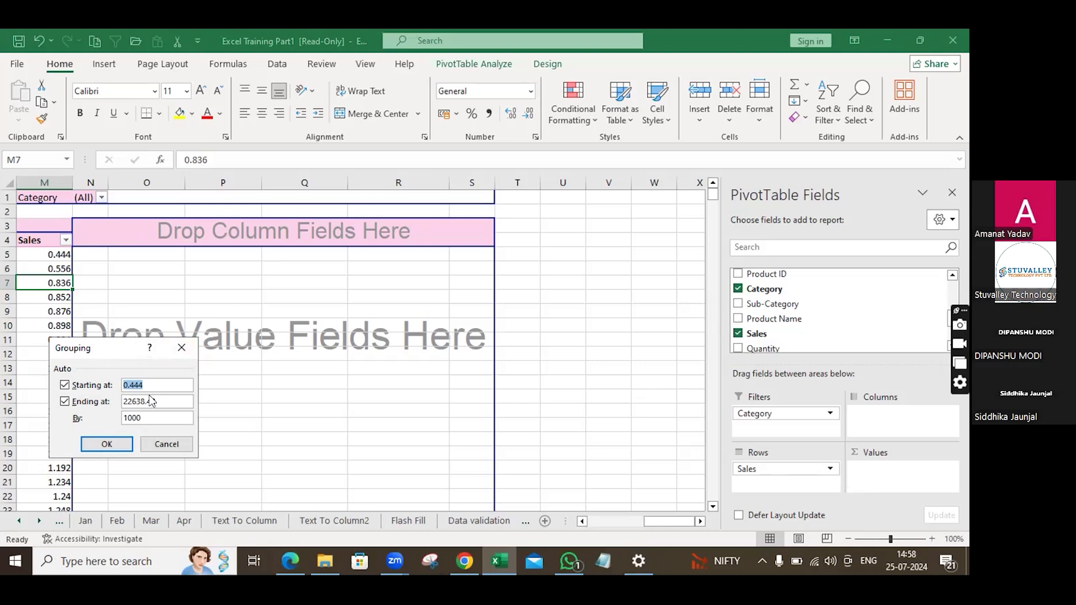
{"action": "left_click", "coordinate": [128, 417]}
{"action": "key", "text": "BackSpace"}
{"action": "type", "text": "2"}
{"action": "left_click", "coordinate": [108, 445]}
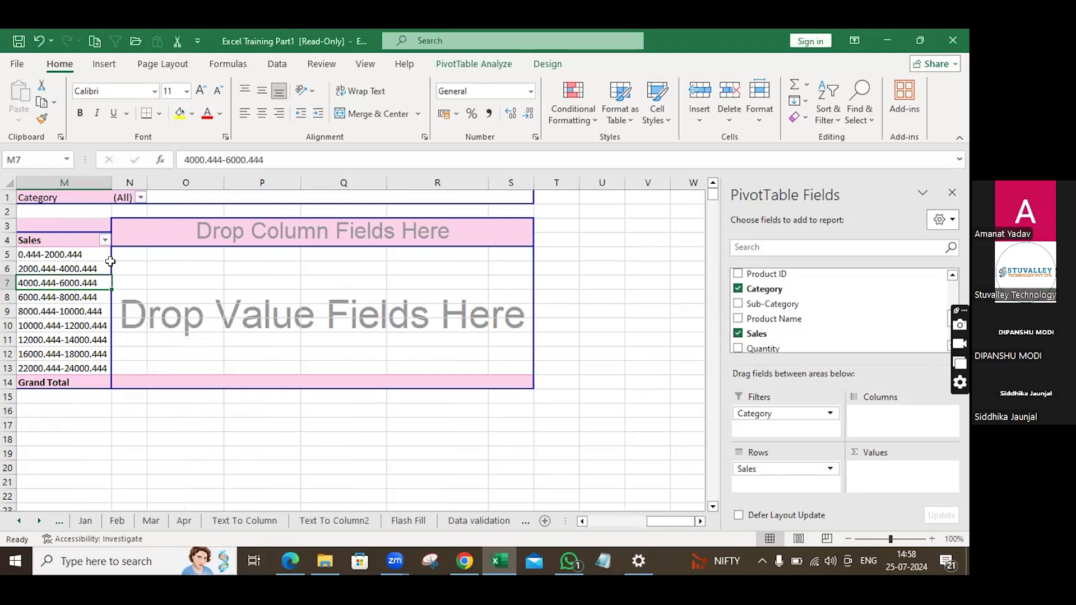
Add the Profit field to the values of the grouped Sales pivot table.
{"action": "scroll", "coordinate": [778, 315], "scroll_direction": "down", "scroll_amount": 3}
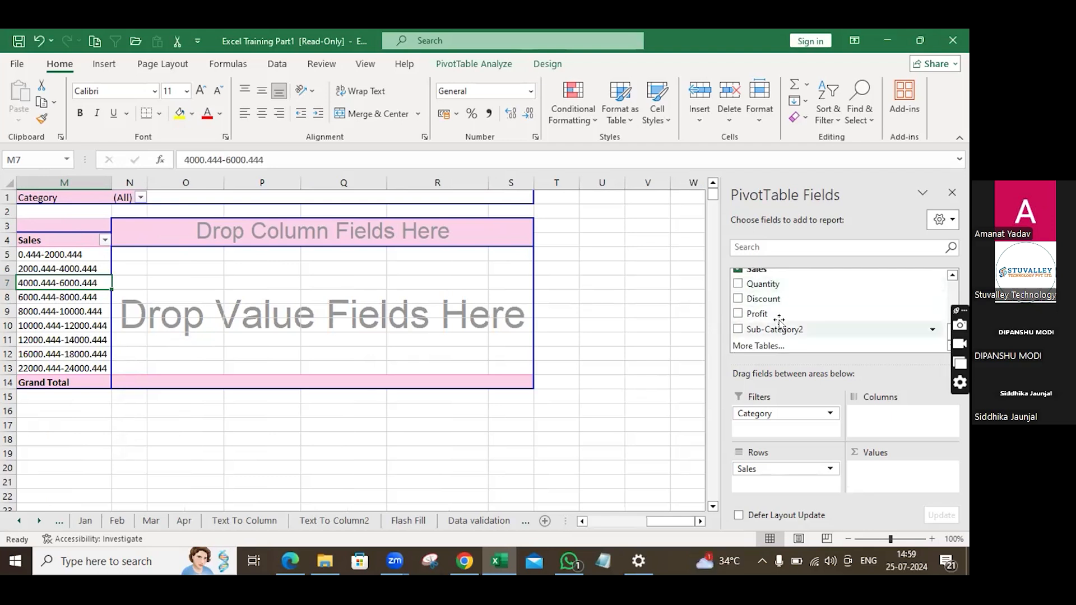
{"action": "left_click_drag", "start_coordinate": [744, 316], "coordinate": [896, 481]}
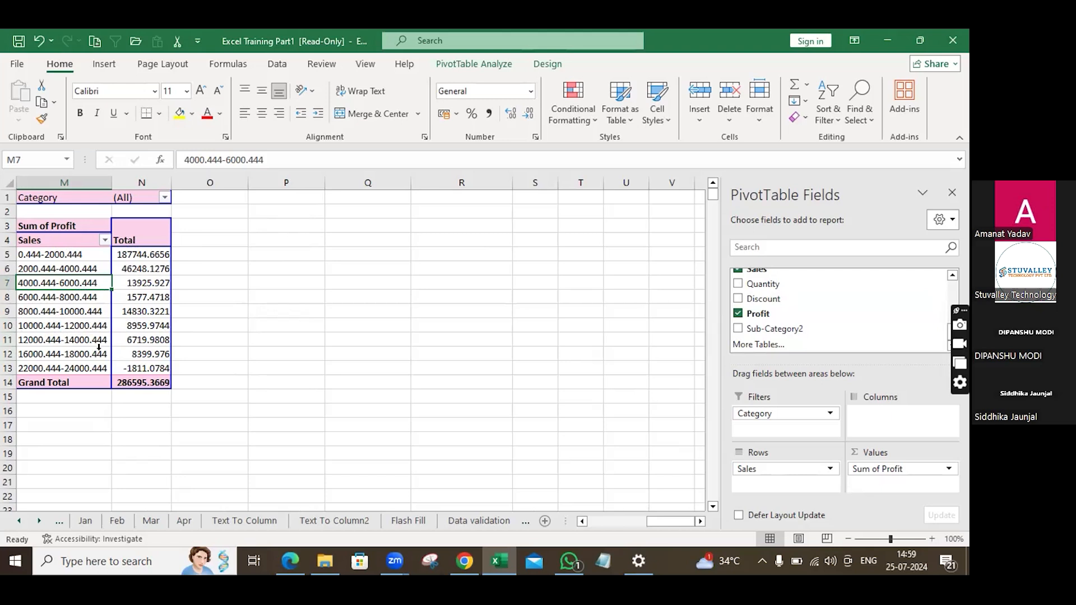
{"action": "mouse_move", "coordinate": [125, 321]}
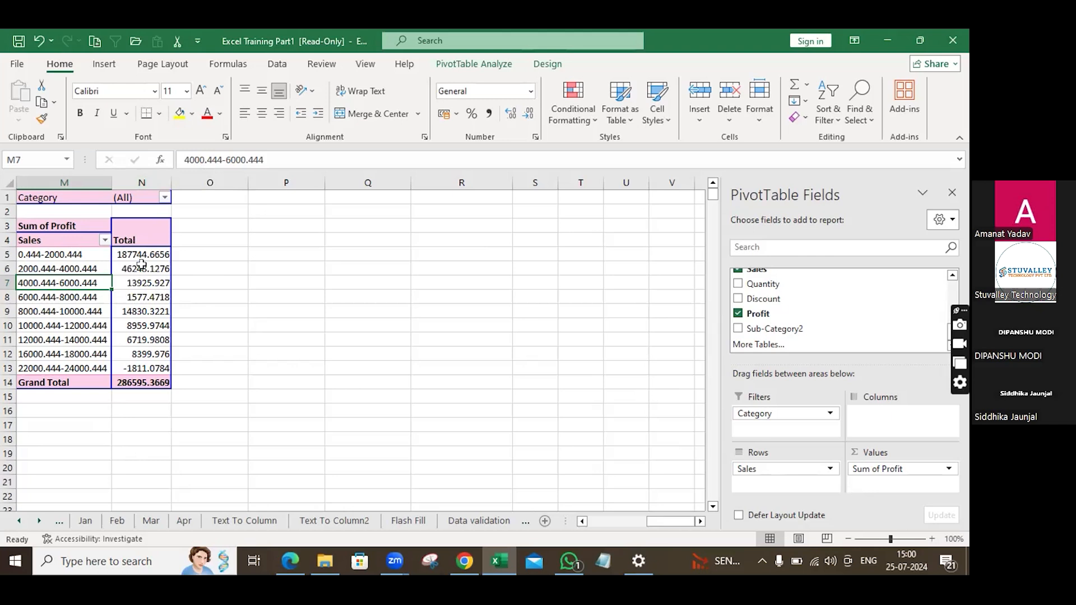
{"action": "mouse_move", "coordinate": [141, 261]}
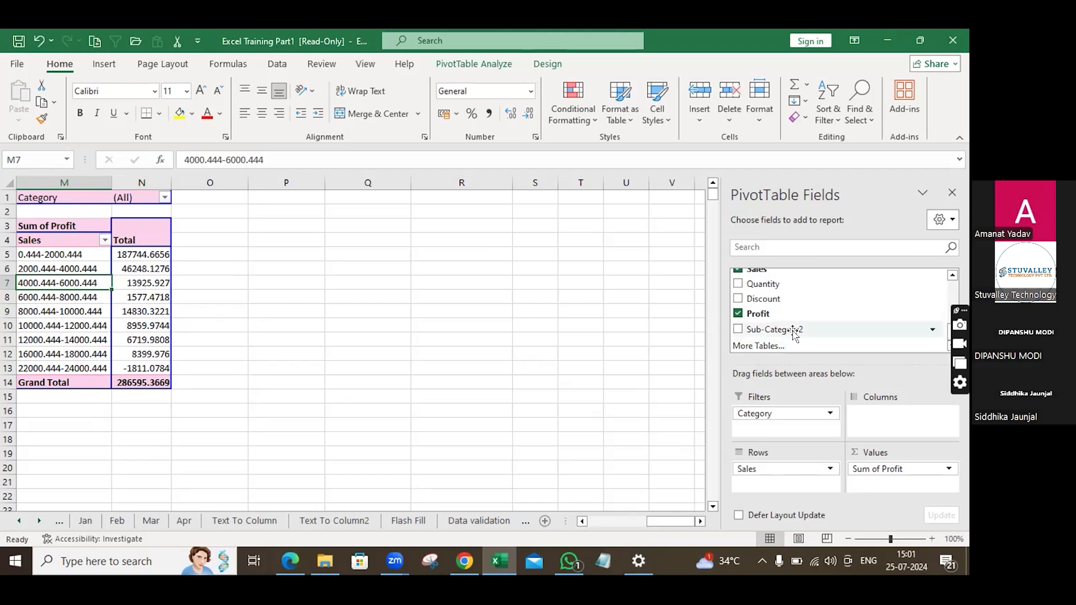
Copy the grouped Sales and Profit pivot table and paste a duplicate starting at column Q.
{"action": "left_click_drag", "start_coordinate": [35, 181], "coordinate": [130, 170]}
{"action": "key", "text": "ctrl+c"}
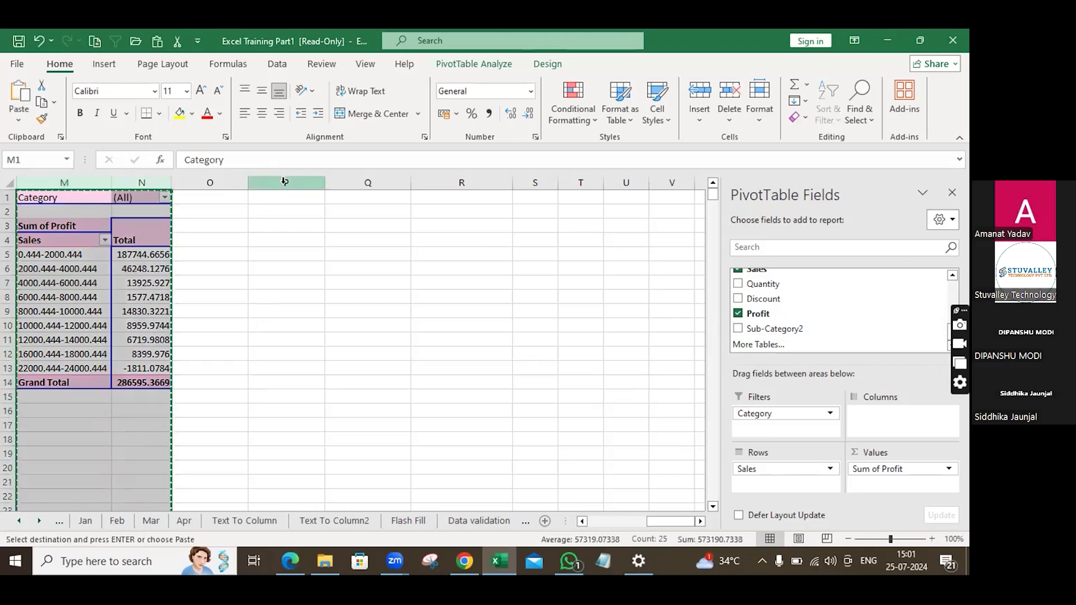
{"action": "left_click", "coordinate": [360, 174]}
{"action": "key", "text": "ctrl+v"}
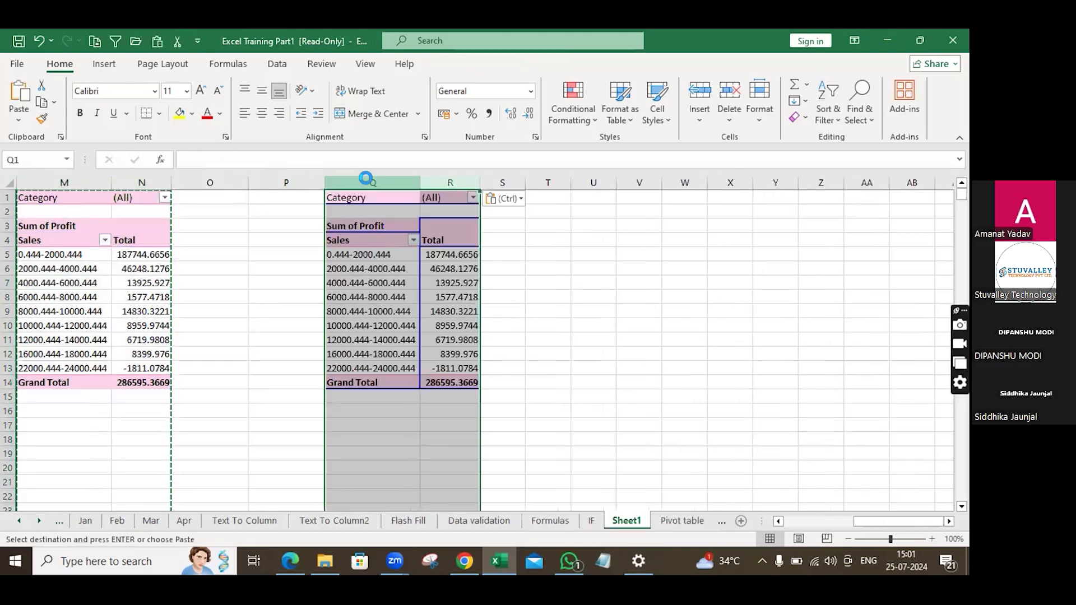
Rebuild the copied pivot with Ship Date in the rows and Sales in the values instead of Profit.
{"action": "left_click", "coordinate": [332, 283]}
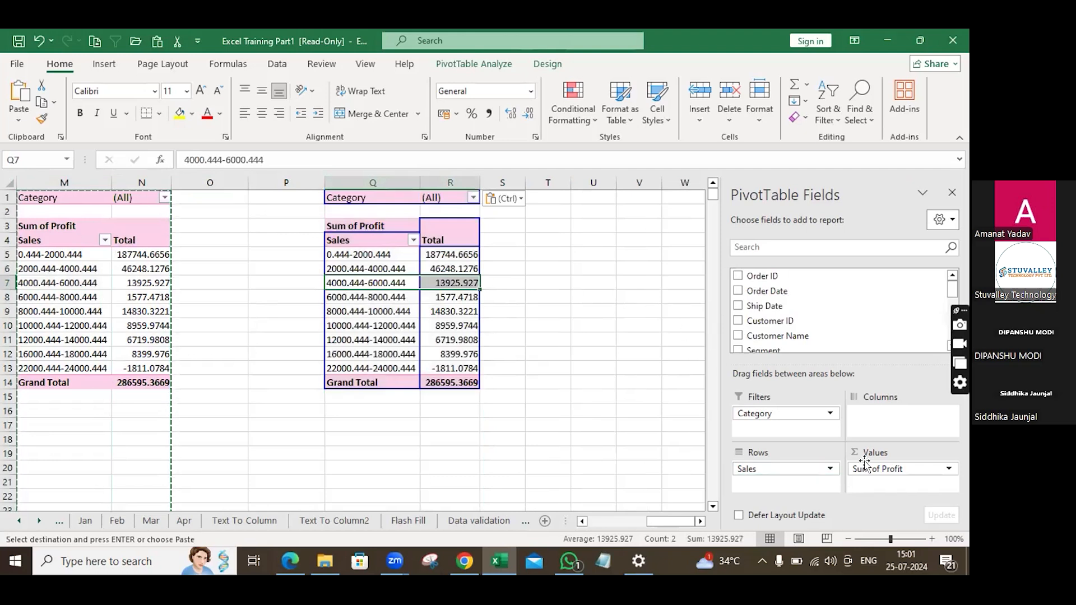
{"action": "left_click_drag", "start_coordinate": [868, 470], "coordinate": [828, 345]}
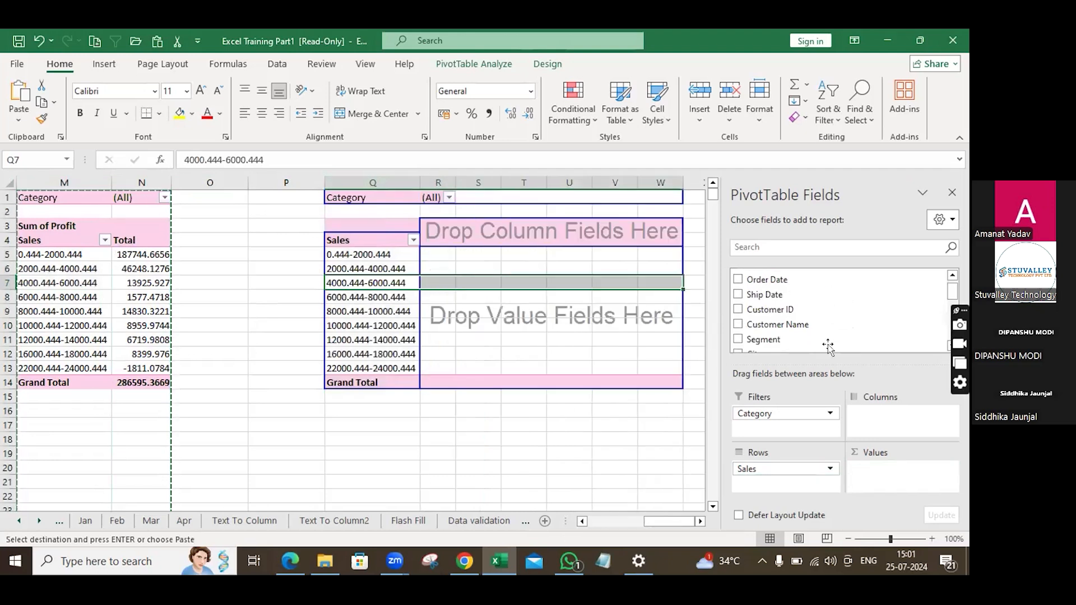
{"action": "left_click_drag", "start_coordinate": [785, 469], "coordinate": [888, 476]}
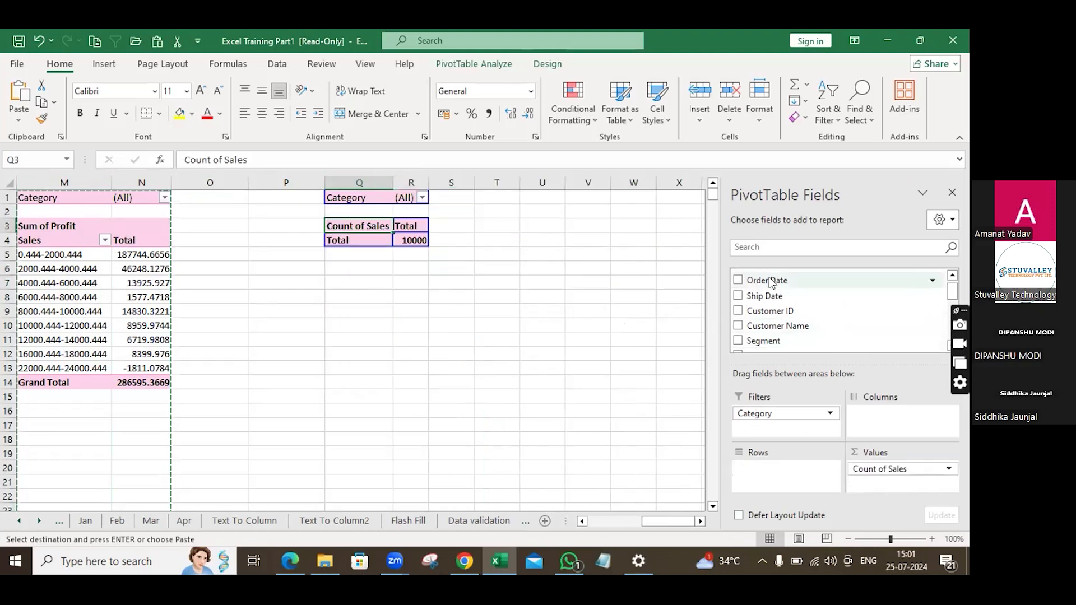
{"action": "left_click_drag", "start_coordinate": [778, 301], "coordinate": [784, 457]}
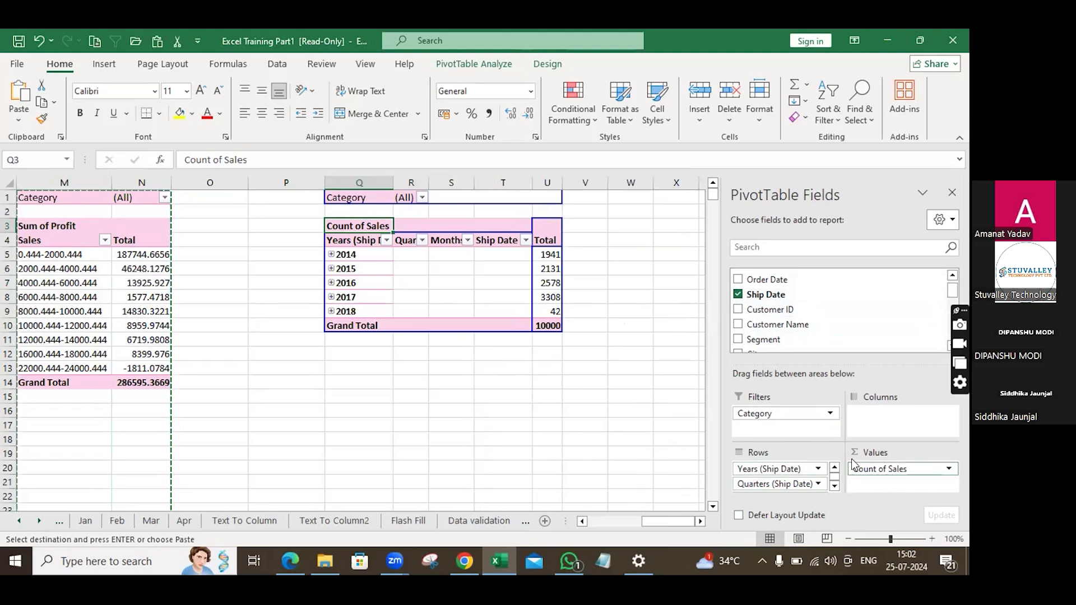
Change the Sales value field to summarize by Sum.
{"action": "scroll", "coordinate": [736, 453], "scroll_direction": "down", "scroll_amount": 2}
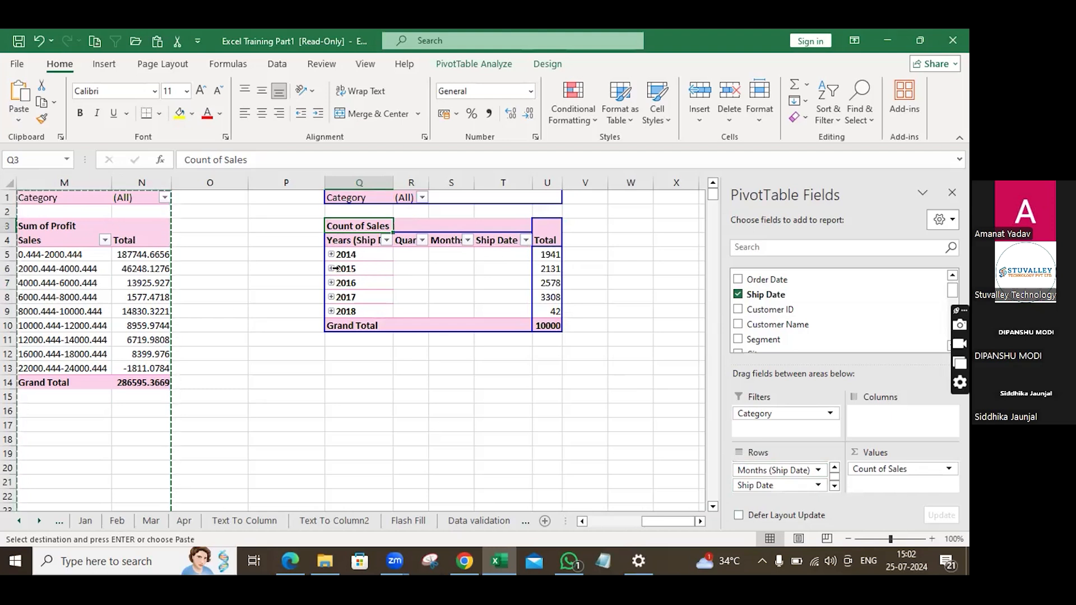
{"action": "left_click", "coordinate": [948, 469]}
{"action": "left_click", "coordinate": [899, 453]}
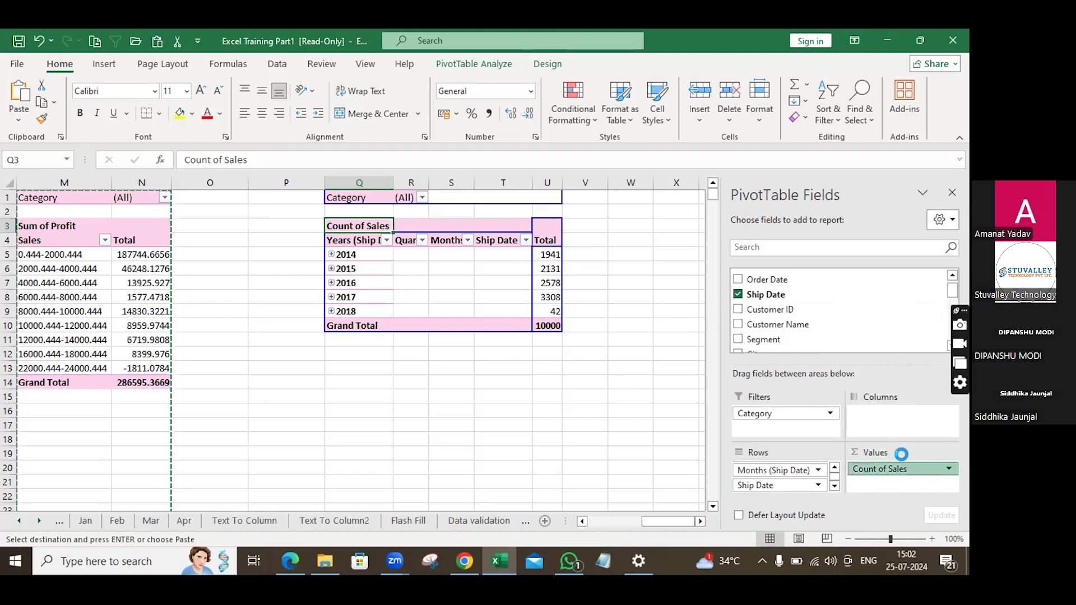
{"action": "left_click", "coordinate": [216, 375]}
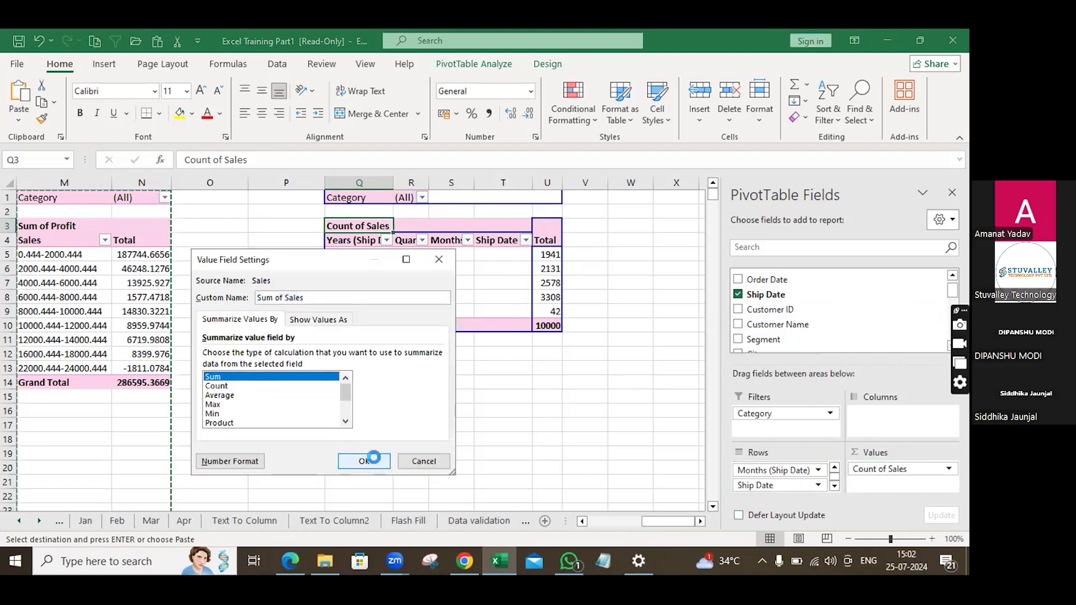
{"action": "left_click", "coordinate": [365, 460]}
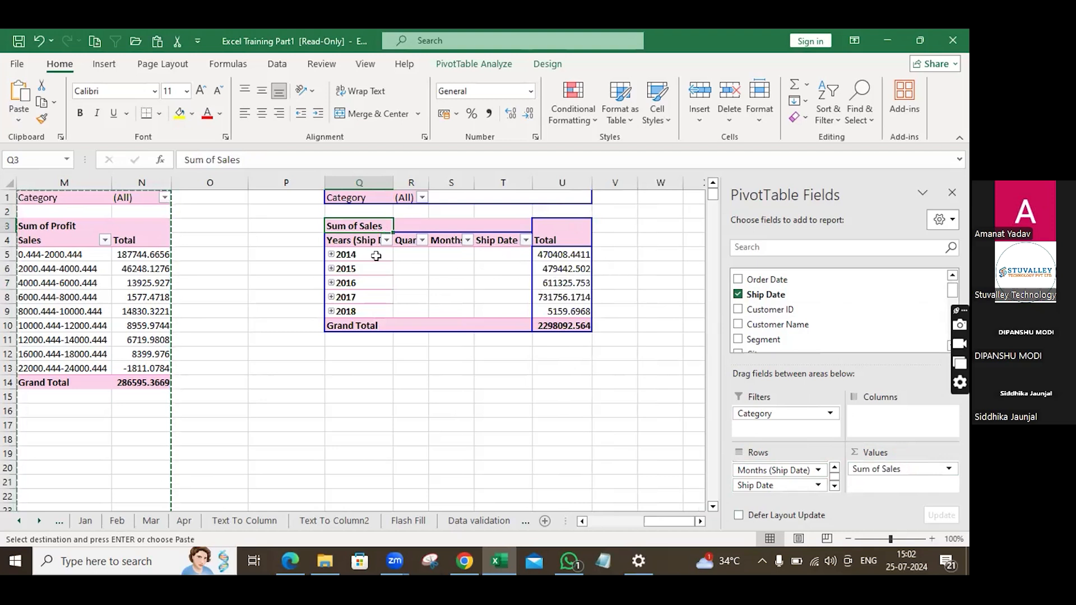
Expand the 2014, 2015 and 2016 year groups of the Ship Date pivot table to show their quarters.
{"action": "mouse_move", "coordinate": [566, 258]}
{"action": "mouse_move", "coordinate": [548, 275]}
{"action": "mouse_move", "coordinate": [549, 315]}
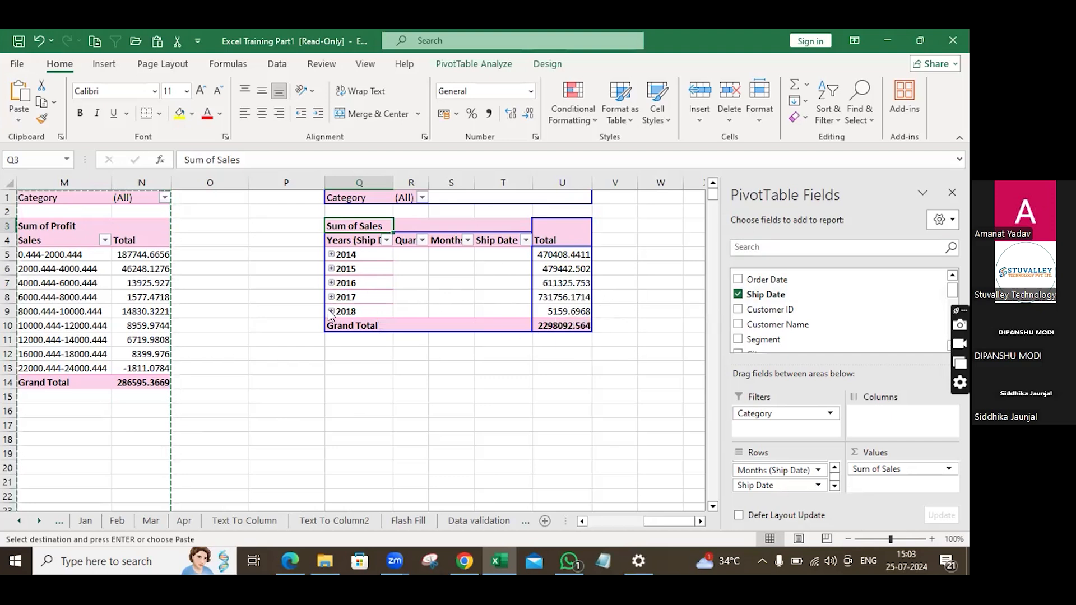
{"action": "mouse_move", "coordinate": [363, 311]}
{"action": "left_click", "coordinate": [331, 255]}
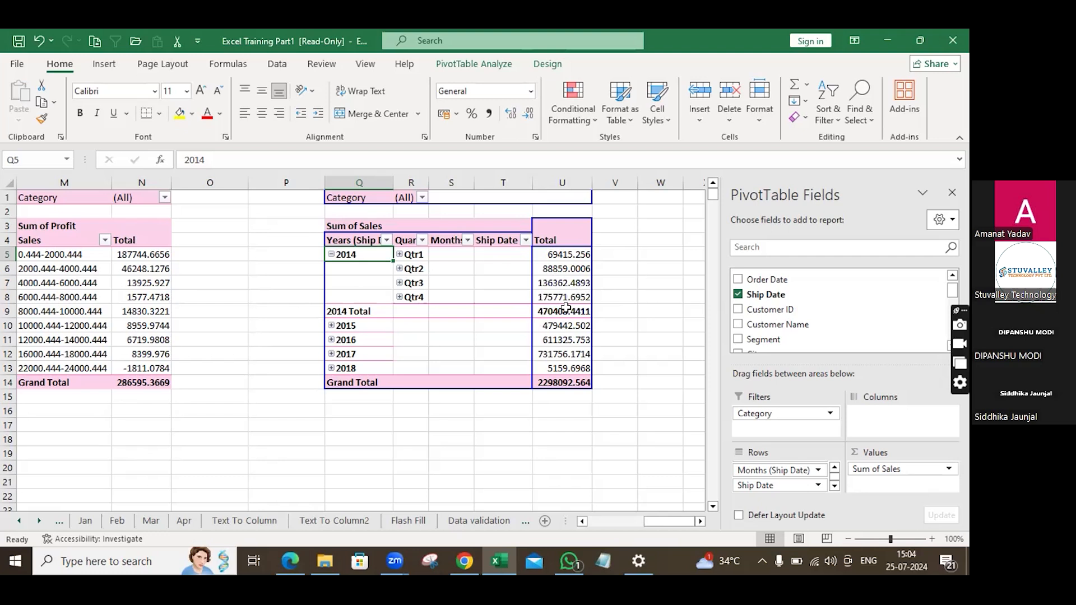
{"action": "left_click", "coordinate": [331, 326]}
{"action": "left_click", "coordinate": [331, 396]}
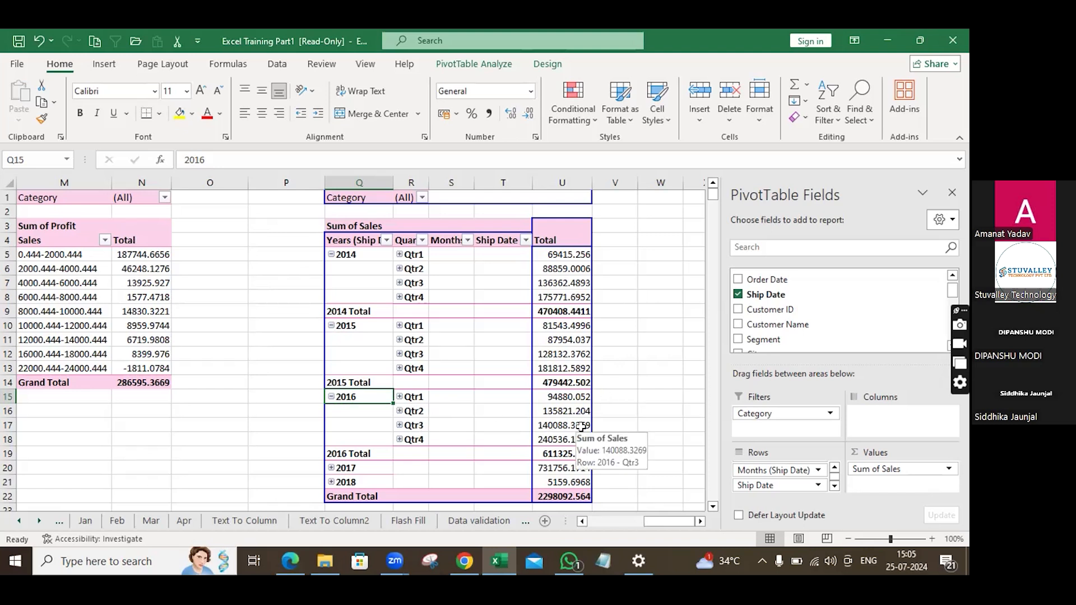
Expand Qtr3 to show its months, then collapse it back to quarters.
{"action": "left_click", "coordinate": [400, 426]}
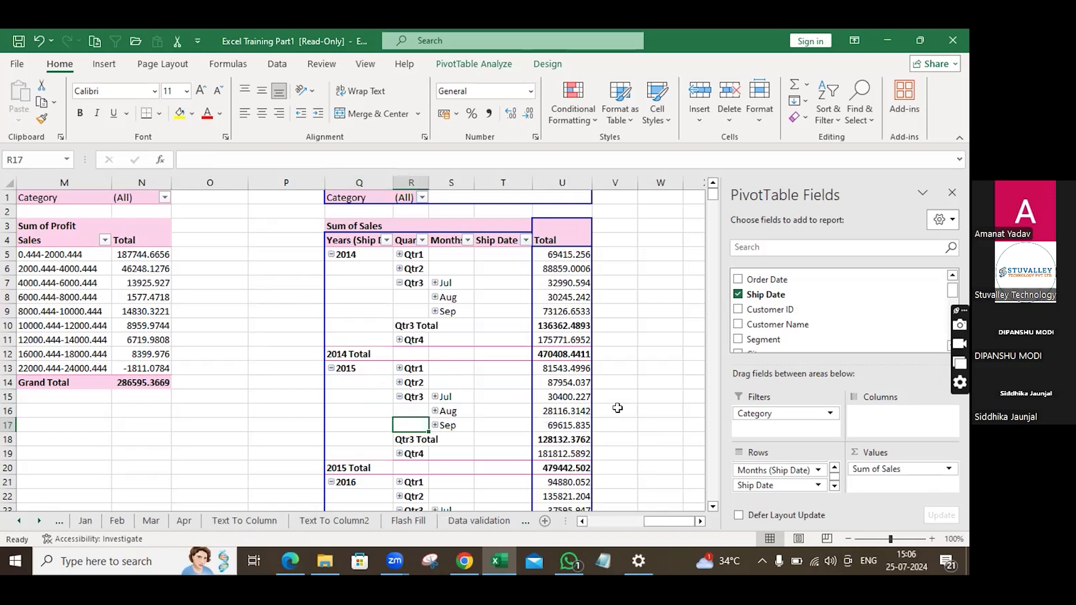
{"action": "mouse_move", "coordinate": [589, 411]}
{"action": "left_click", "coordinate": [399, 396]}
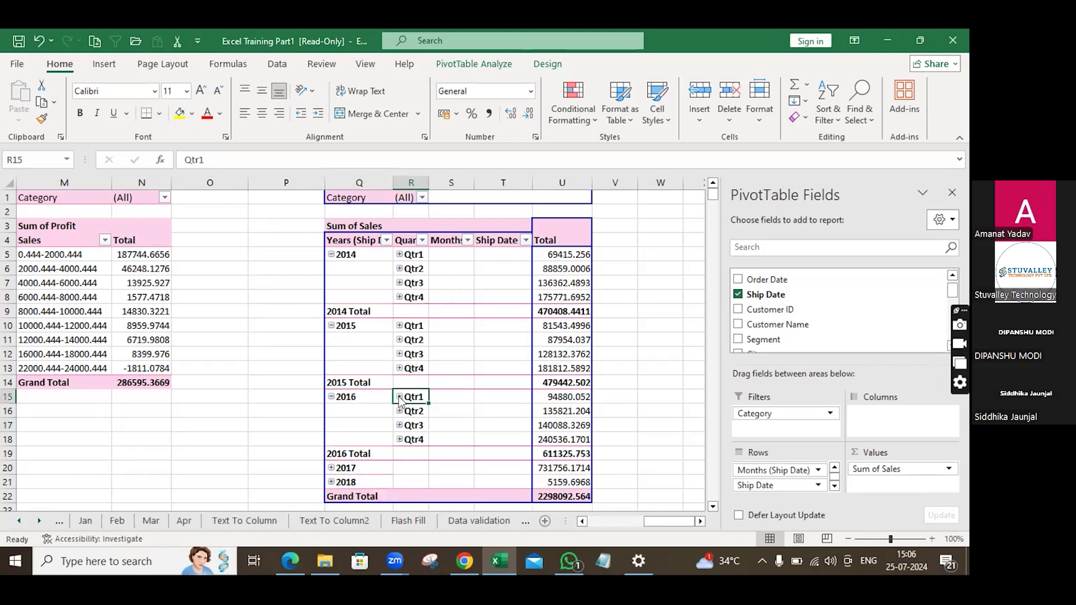
{"action": "scroll", "coordinate": [400, 397], "scroll_direction": "down", "scroll_amount": 2}
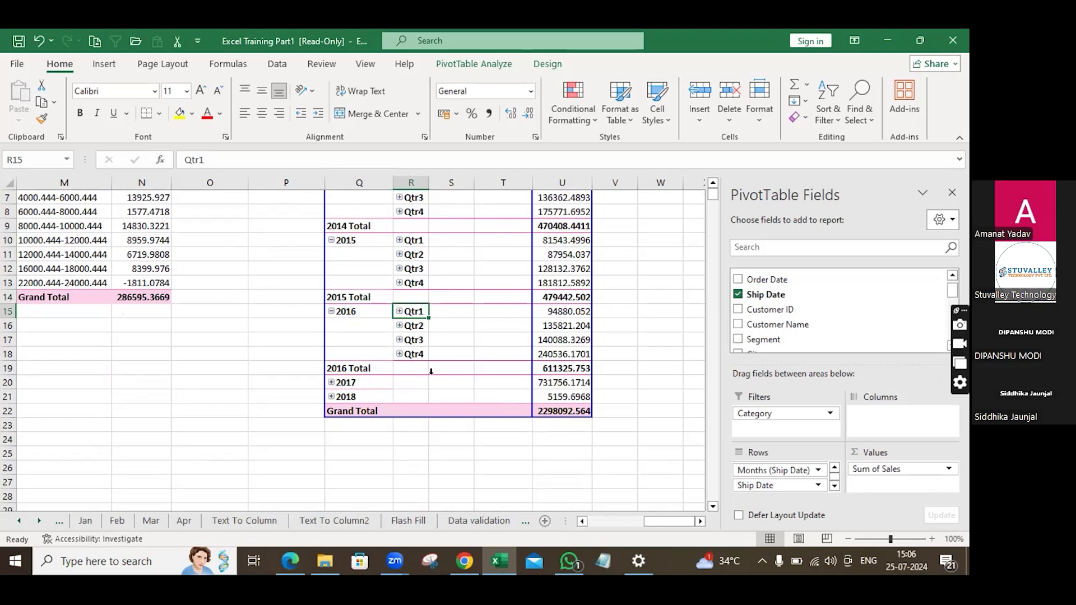
{"action": "scroll", "coordinate": [431, 371], "scroll_direction": "up", "scroll_amount": 2}
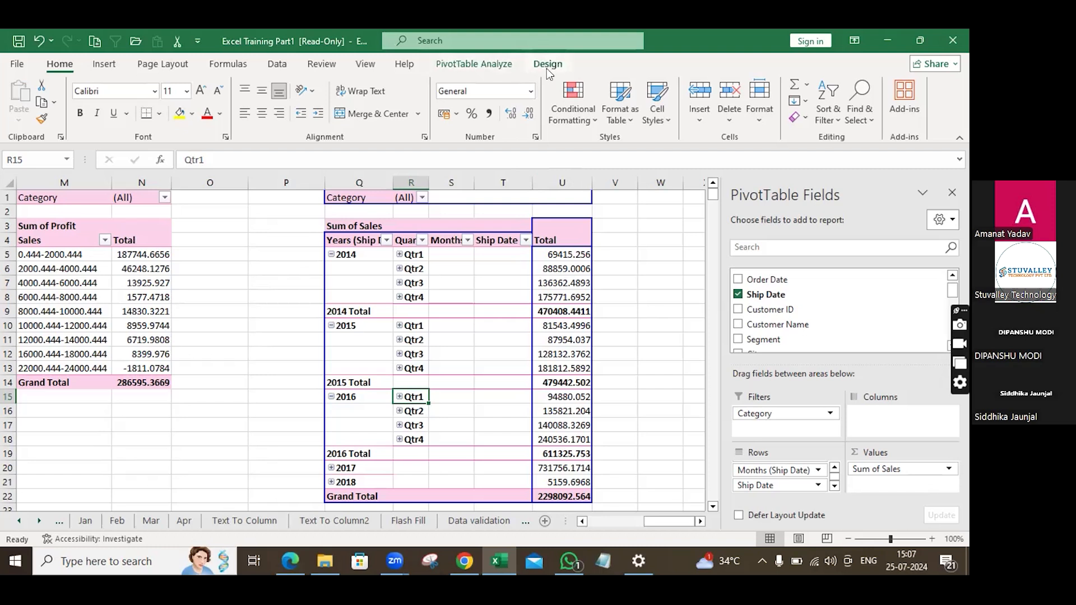
{"action": "left_click", "coordinate": [458, 66]}
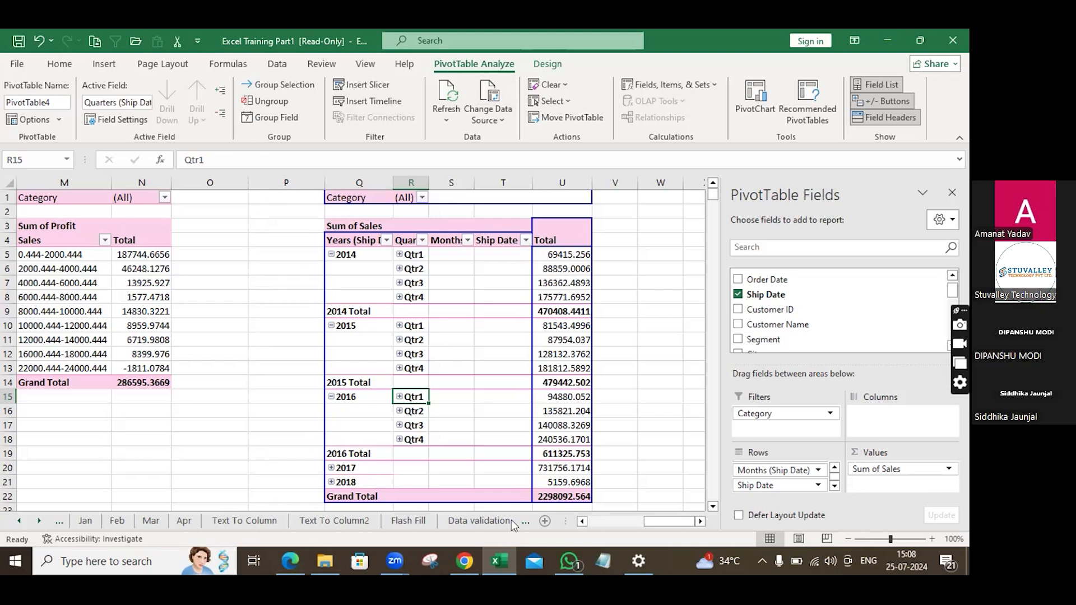
Browse the other worksheets, including the Pivot table source data, and the course PDF's grouping instructions.
{"action": "left_click", "coordinate": [542, 520]}
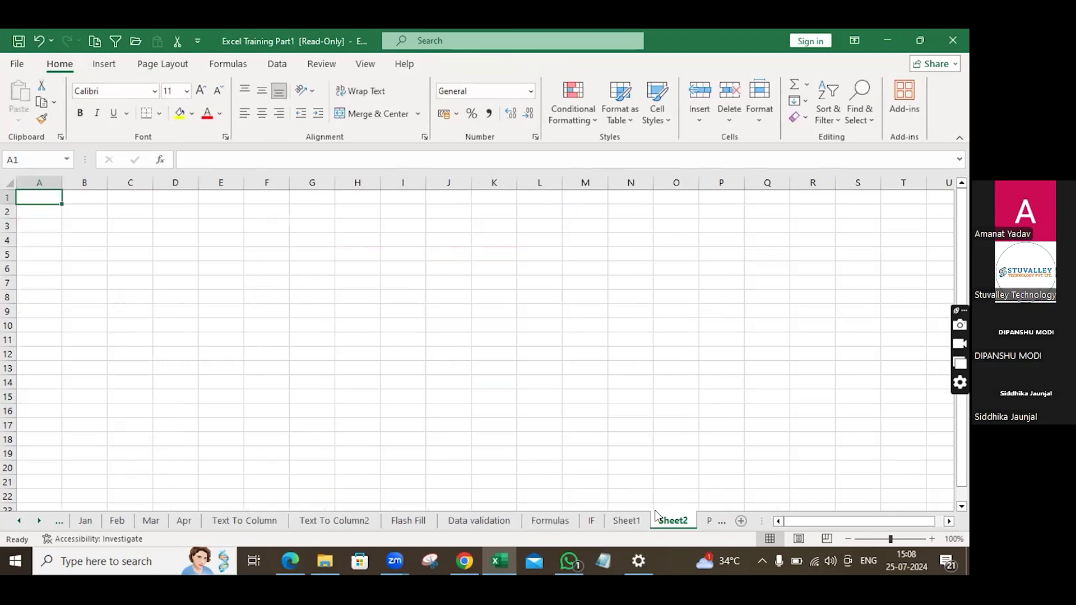
{"action": "left_click", "coordinate": [718, 522]}
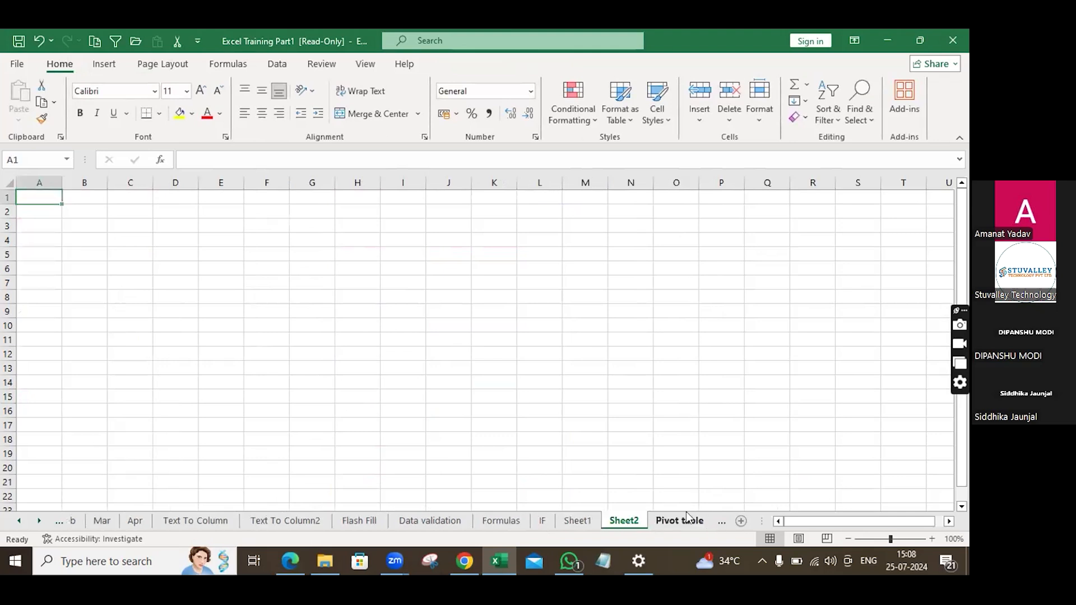
{"action": "left_click", "coordinate": [685, 514]}
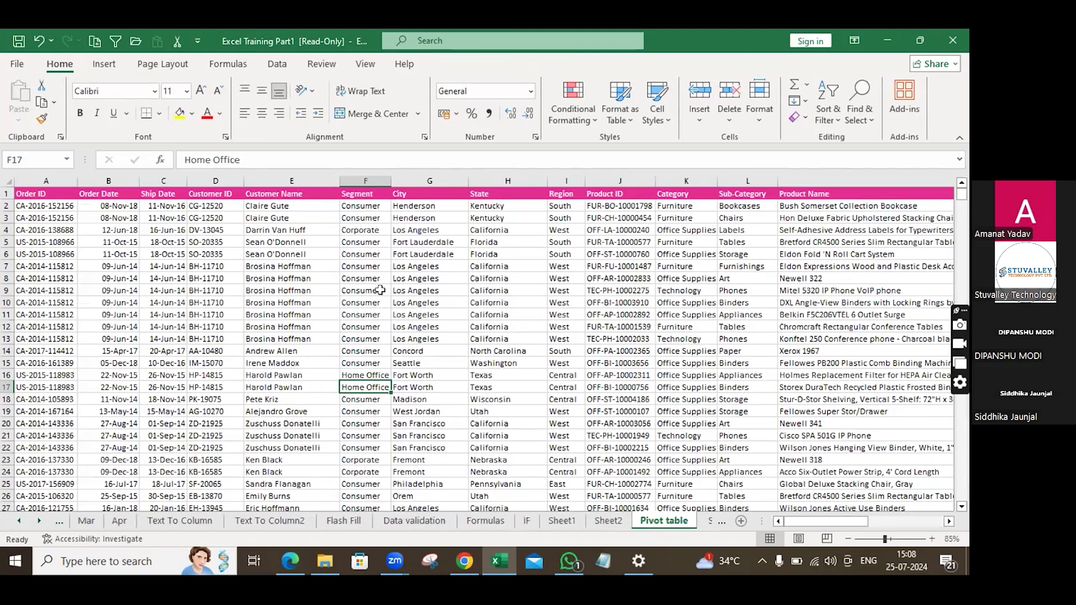
{"action": "scroll", "coordinate": [380, 289], "scroll_direction": "down", "scroll_amount": 5}
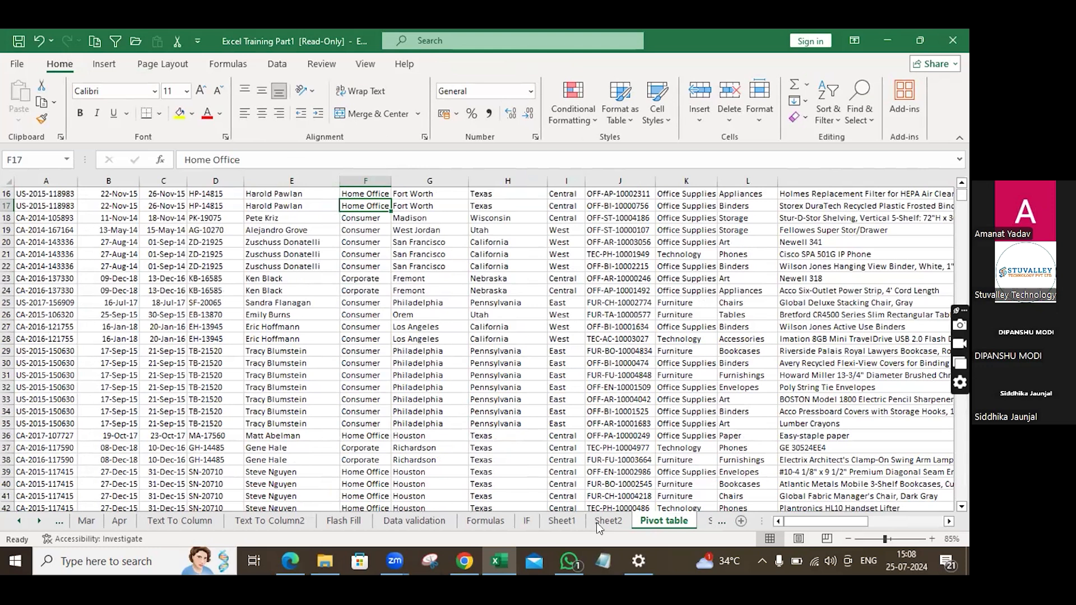
{"action": "left_click", "coordinate": [570, 519]}
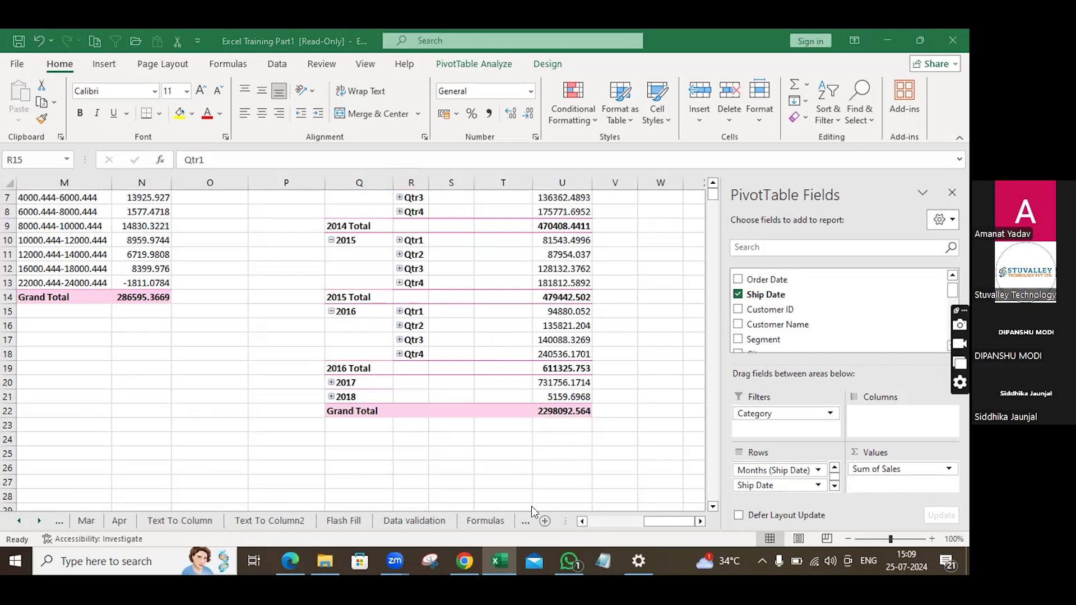
{"action": "left_click", "coordinate": [40, 520]}
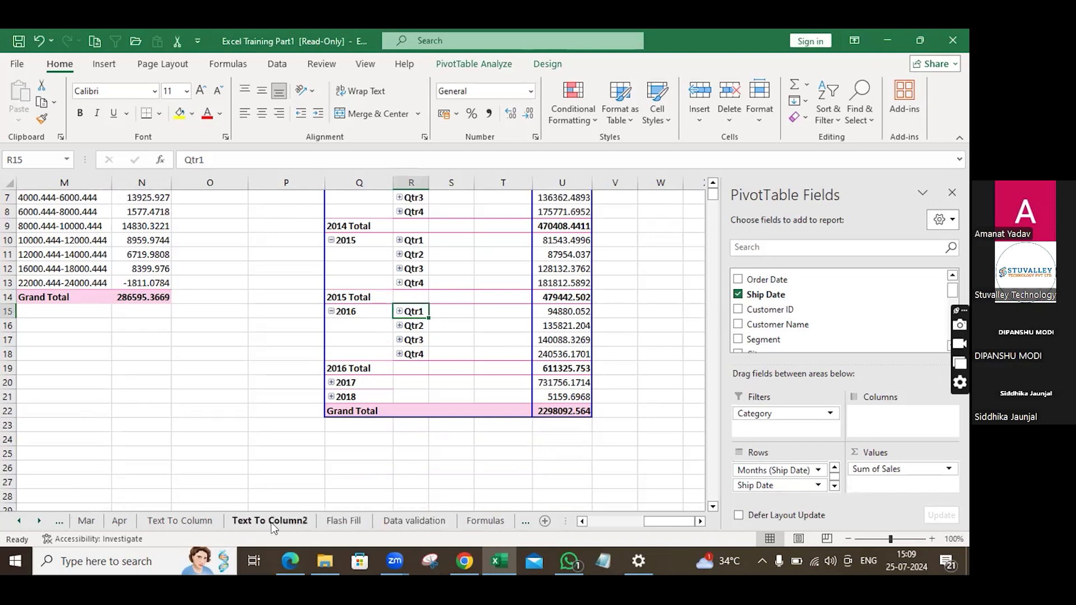
{"action": "left_click", "coordinate": [413, 523]}
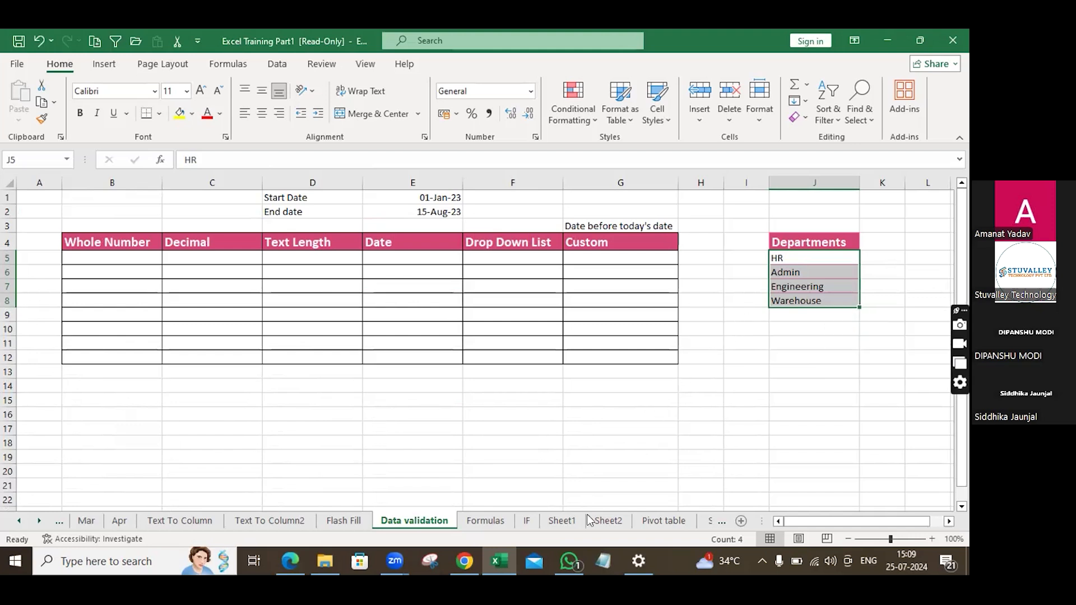
{"action": "left_click", "coordinate": [562, 522]}
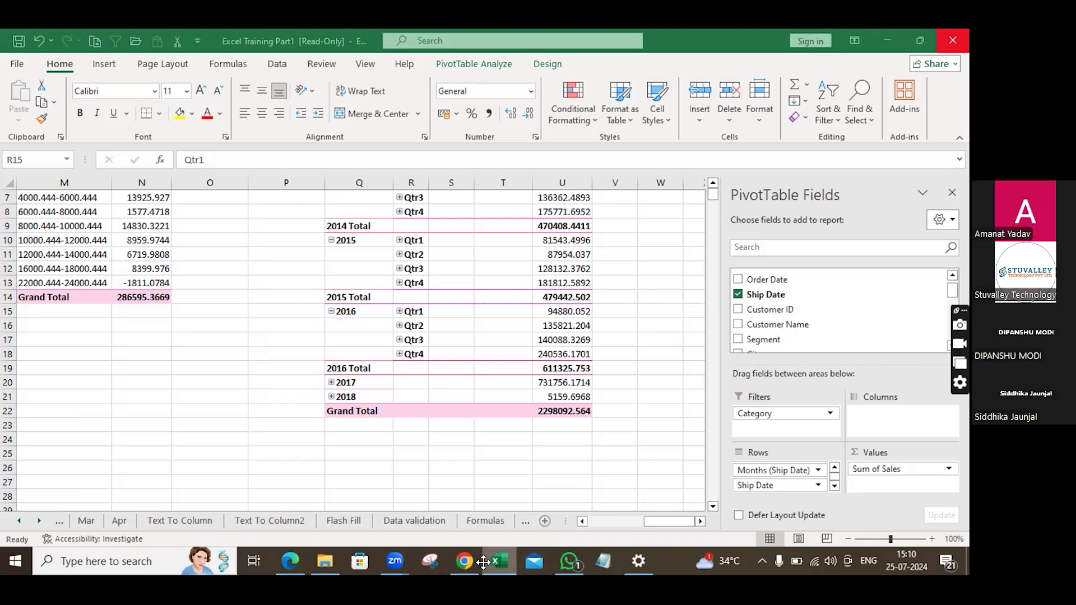
{"action": "left_click", "coordinate": [498, 522]}
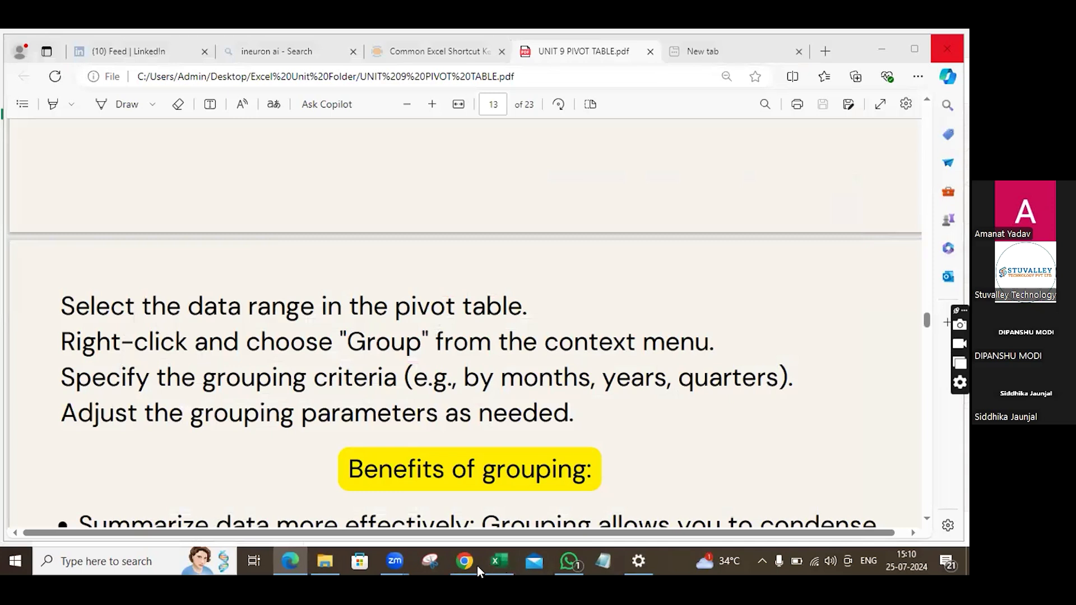
{"action": "left_click", "coordinate": [496, 562]}
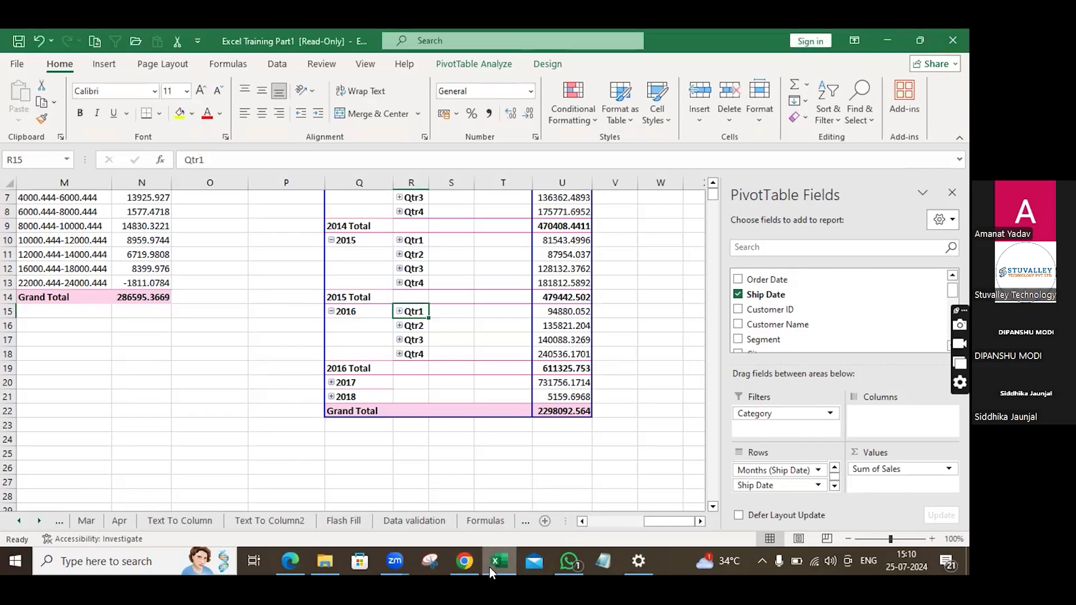
On the Data validation sheet, convert the Departments list into a table and add the entry sjdfjfjfk below it.
{"action": "left_click", "coordinate": [401, 522]}
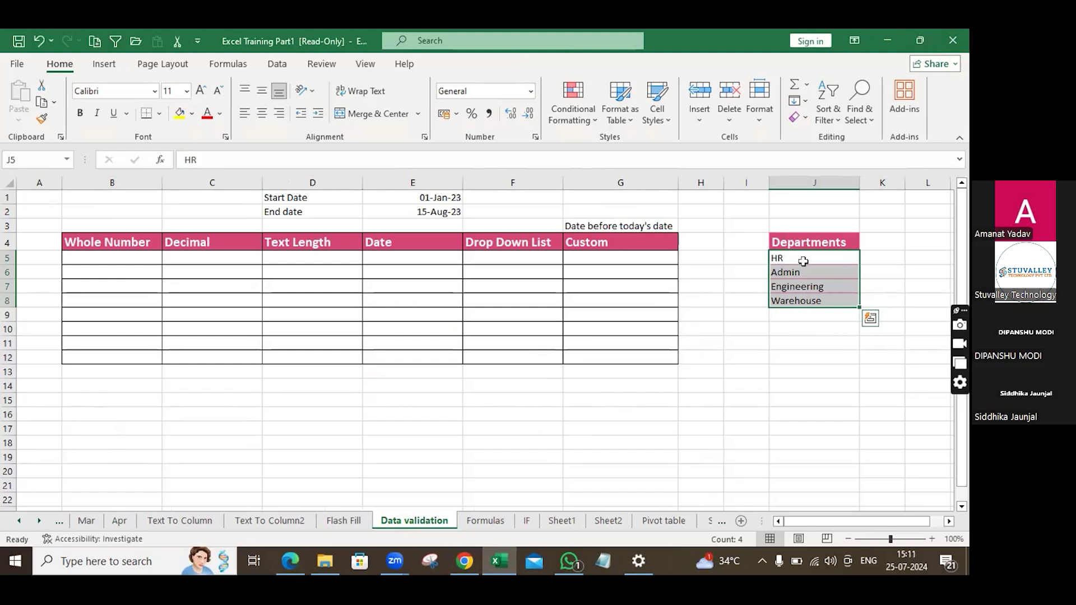
{"action": "key", "text": "ctrl+t"}
{"action": "left_click", "coordinate": [301, 420]}
{"action": "left_click", "coordinate": [799, 315]}
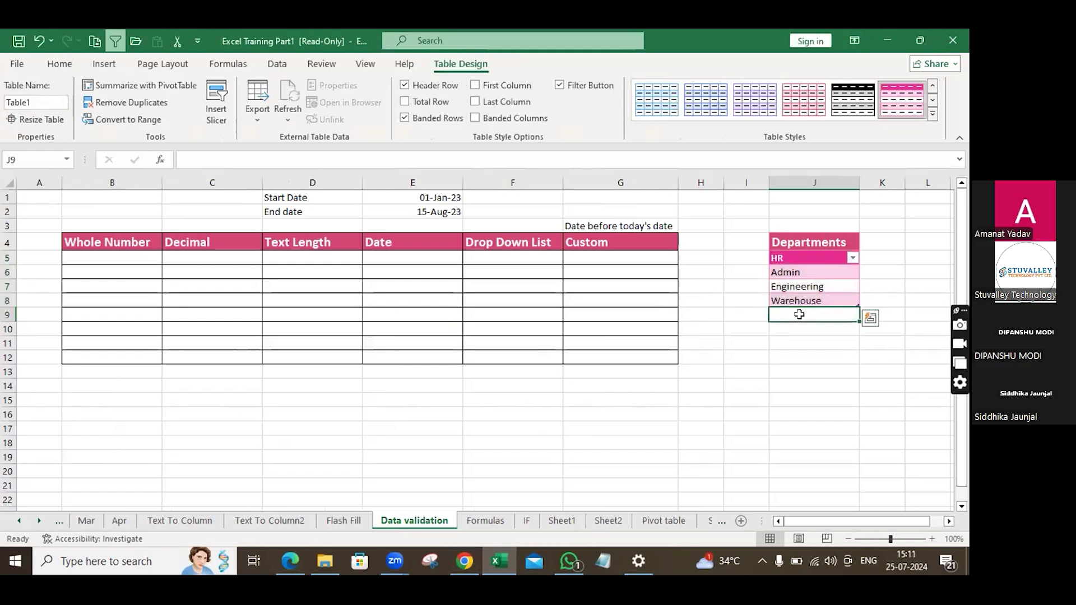
{"action": "type", "text": "sjdfjfjfk"}
{"action": "key", "text": "Return"}
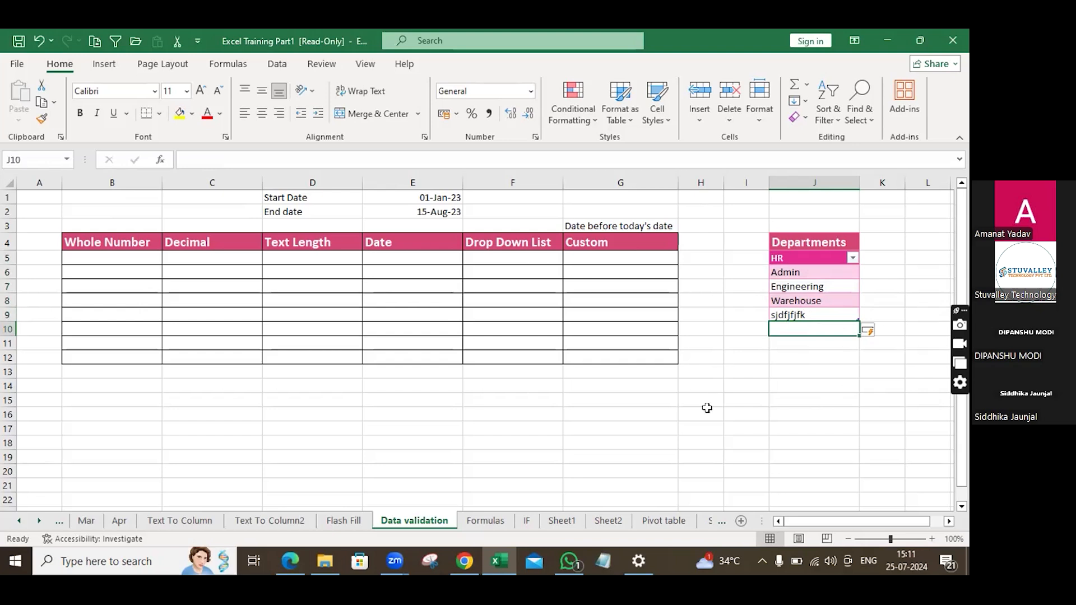
Return to the pivot sheet and refresh the Ship Date pivot table.
{"action": "left_click", "coordinate": [556, 520]}
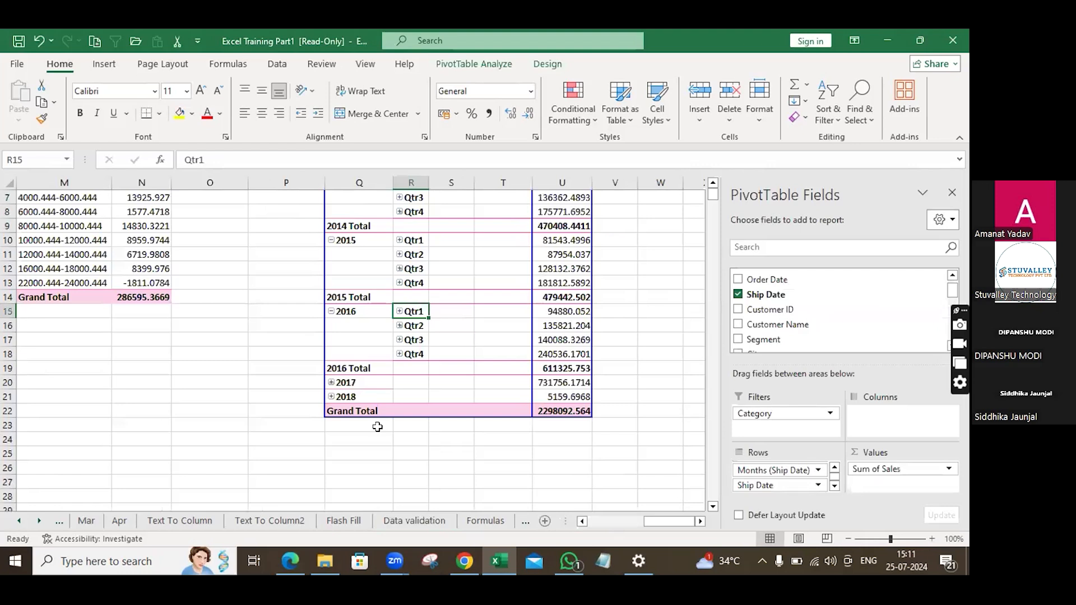
{"action": "scroll", "coordinate": [377, 427], "scroll_direction": "up", "scroll_amount": 2}
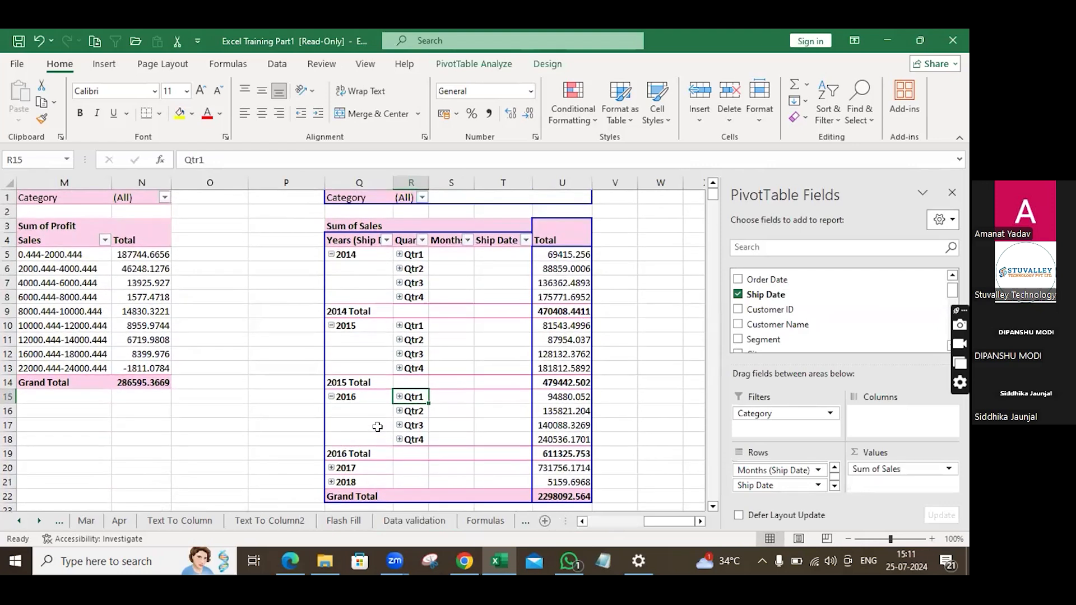
{"action": "left_click", "coordinate": [471, 63]}
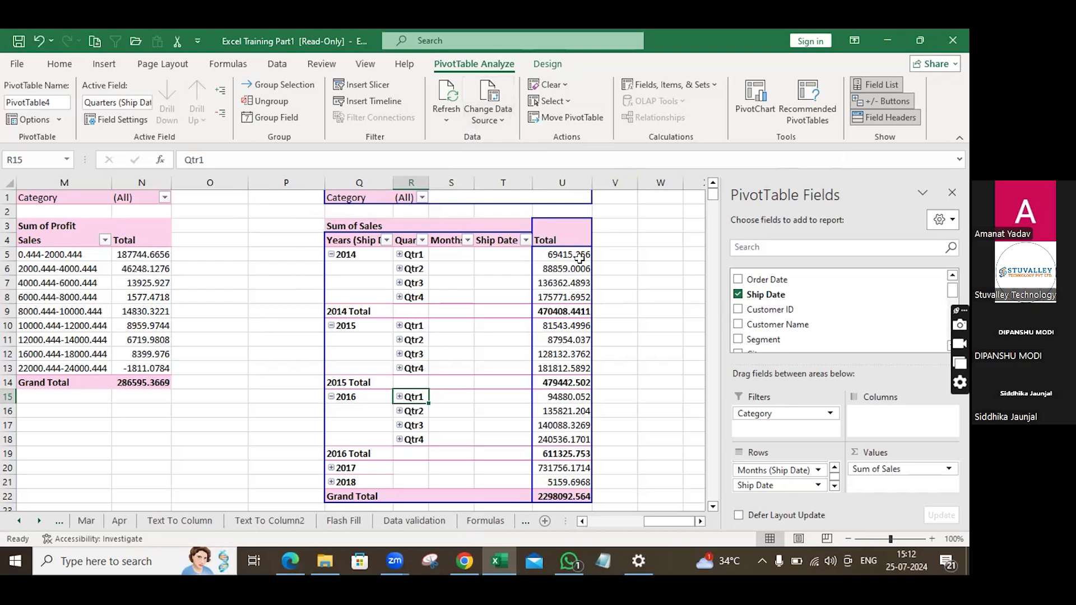
{"action": "mouse_move", "coordinate": [580, 258]}
{"action": "left_click", "coordinate": [445, 113]}
{"action": "scroll", "coordinate": [359, 399], "scroll_direction": "down", "scroll_amount": 2}
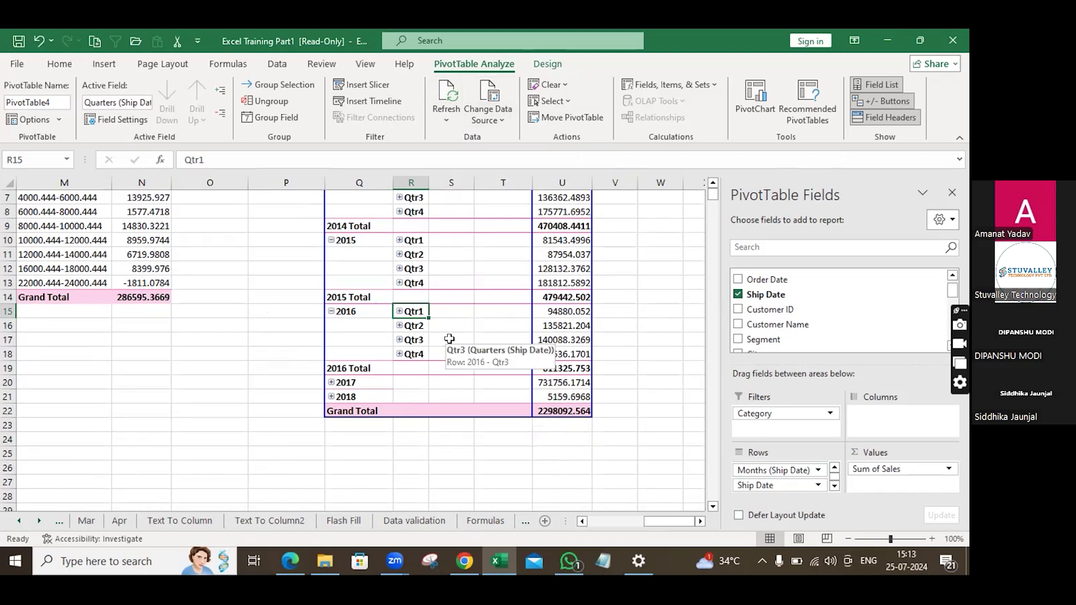
{"action": "scroll", "coordinate": [450, 338], "scroll_direction": "up", "scroll_amount": 2}
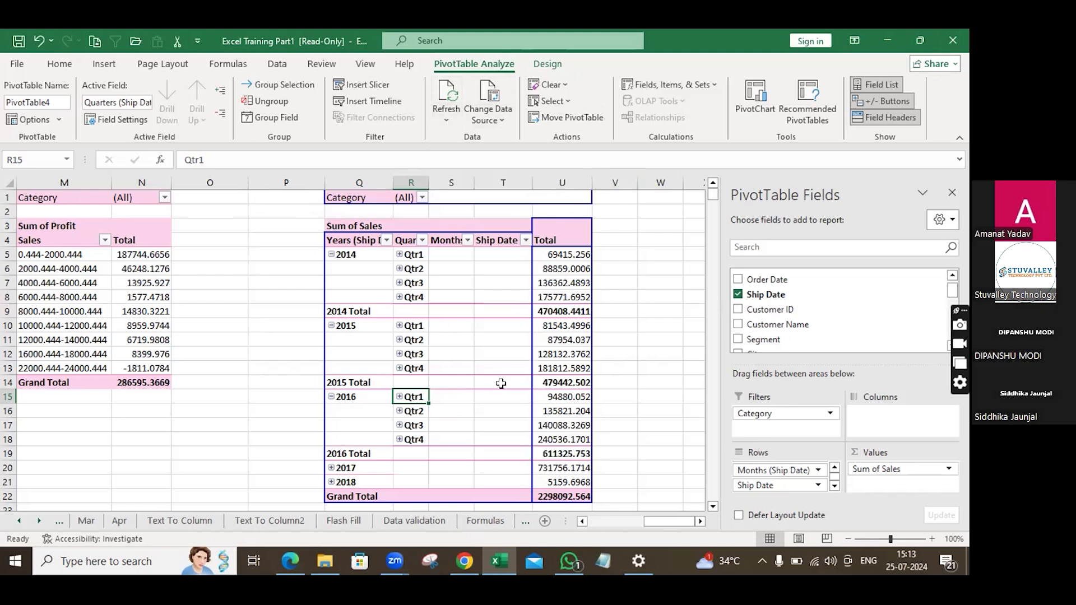
{"action": "scroll", "coordinate": [501, 383], "scroll_direction": "down", "scroll_amount": 1}
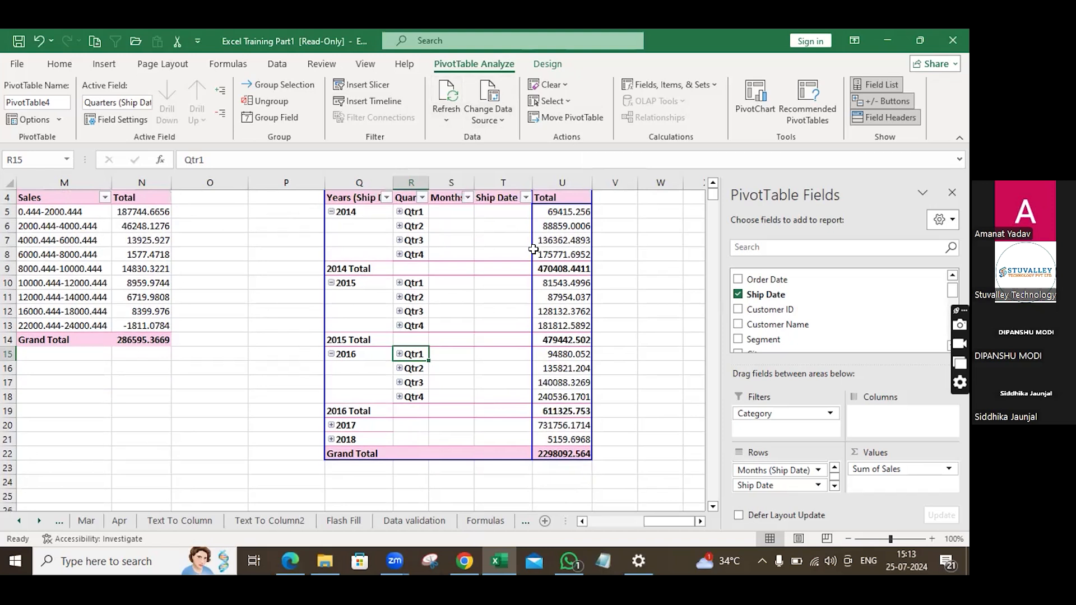
{"action": "scroll", "coordinate": [504, 336], "scroll_direction": "down", "scroll_amount": 1}
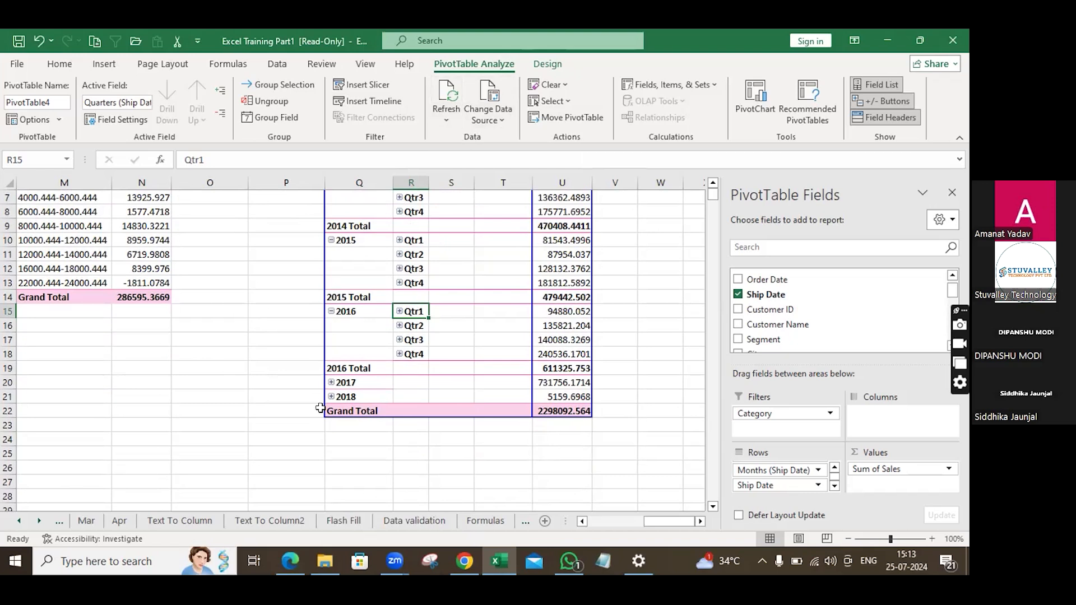
{"action": "scroll", "coordinate": [320, 408], "scroll_direction": "up", "scroll_amount": 2}
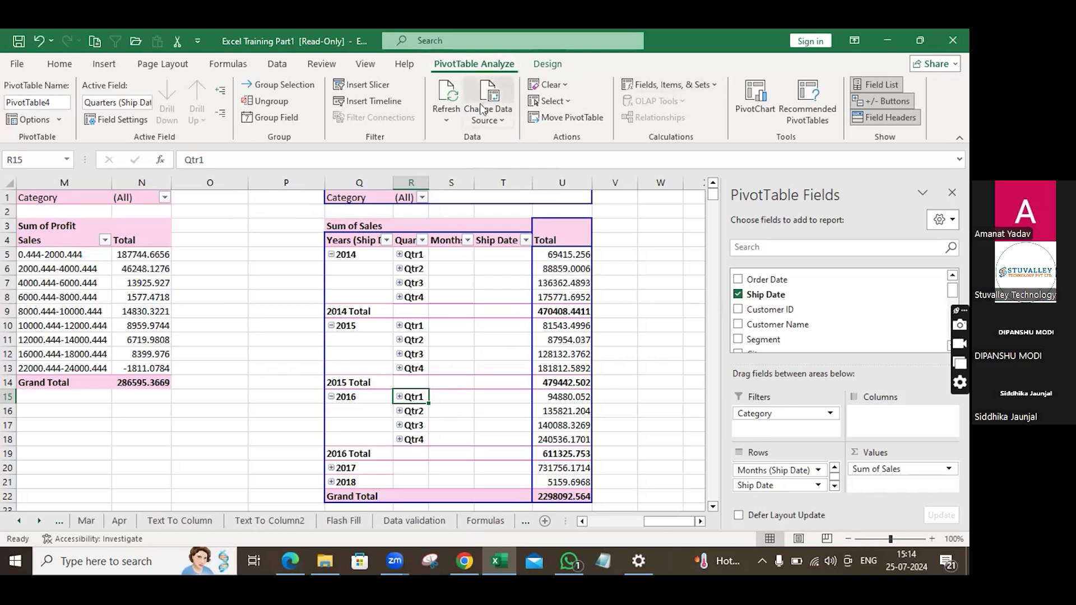
Open the pivot table's Change Data Source dialog to check its range, then close it.
{"action": "left_click", "coordinate": [502, 120]}
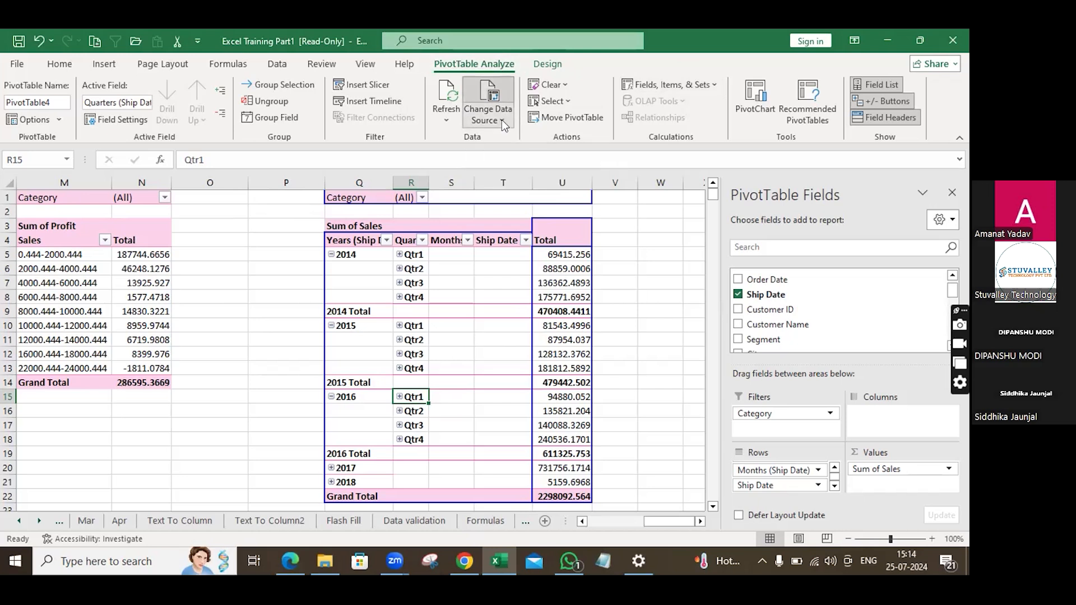
{"action": "left_click", "coordinate": [519, 141]}
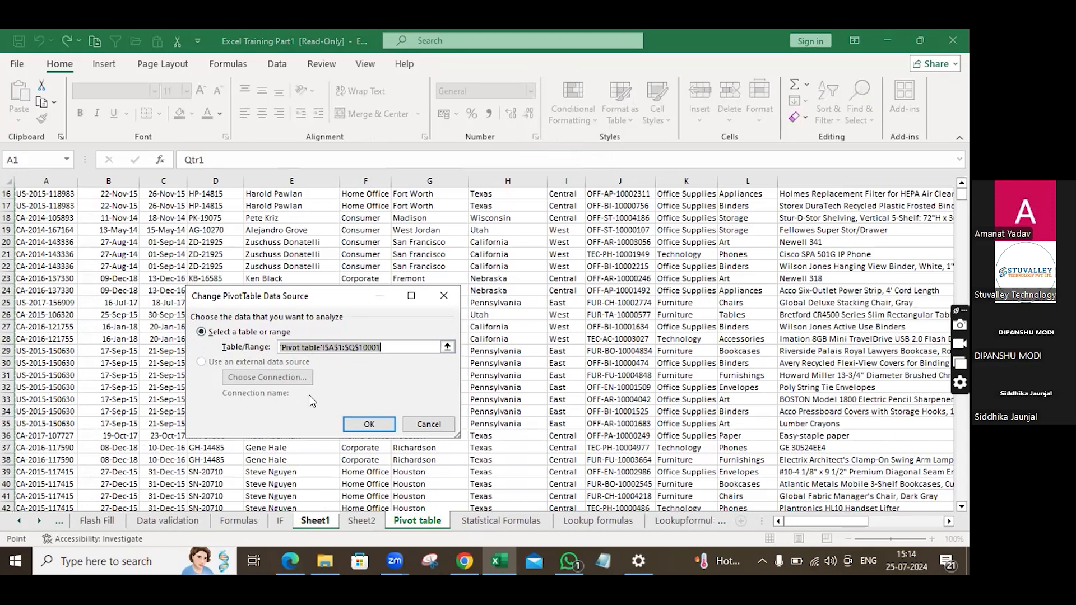
{"action": "left_click", "coordinate": [443, 297]}
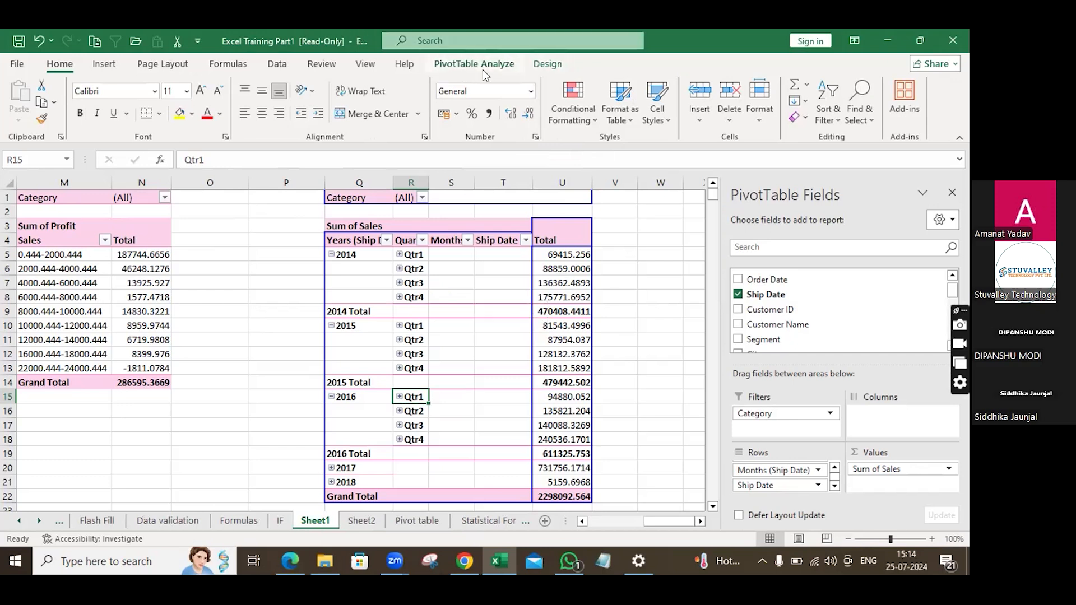
Copy the entire Ship Date pivot table and paste a duplicate starting at cell Y1 beside it.
{"action": "left_click", "coordinate": [467, 66]}
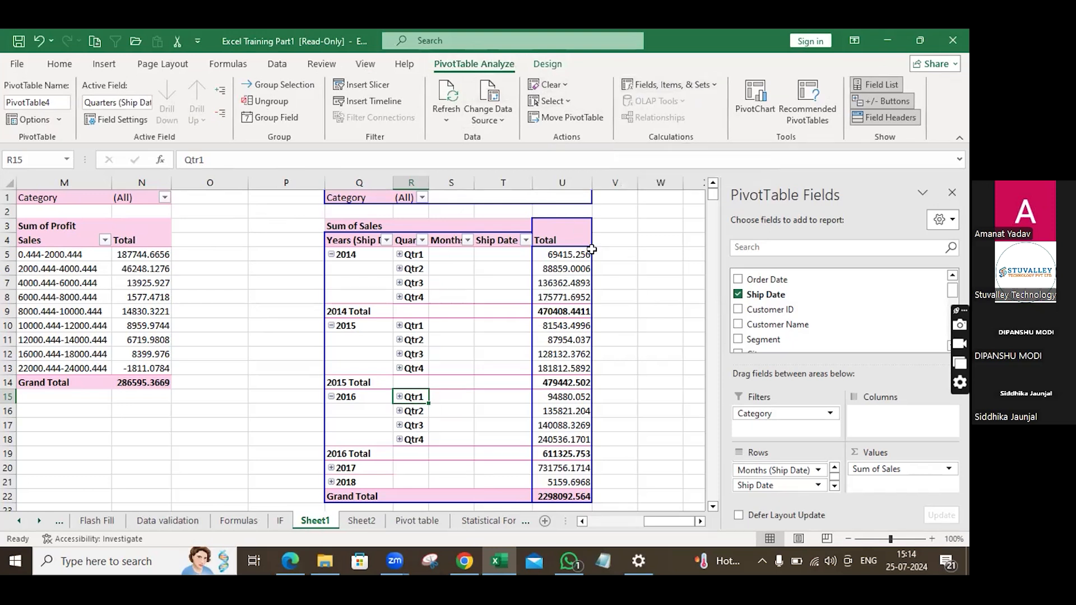
{"action": "scroll", "coordinate": [757, 301], "scroll_direction": "down", "scroll_amount": 4}
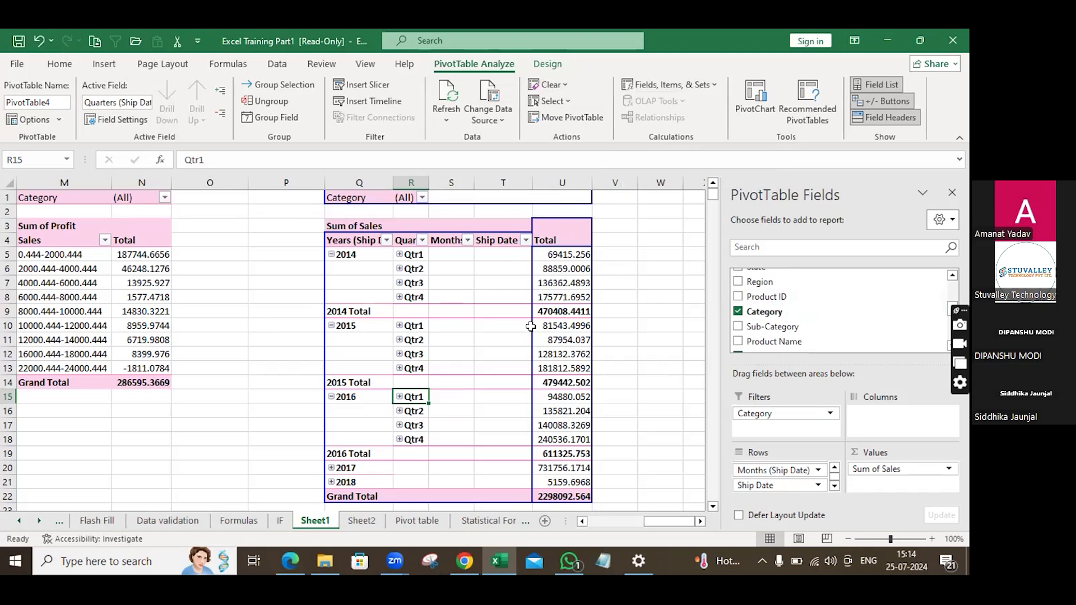
{"action": "left_click_drag", "start_coordinate": [344, 180], "coordinate": [581, 200]}
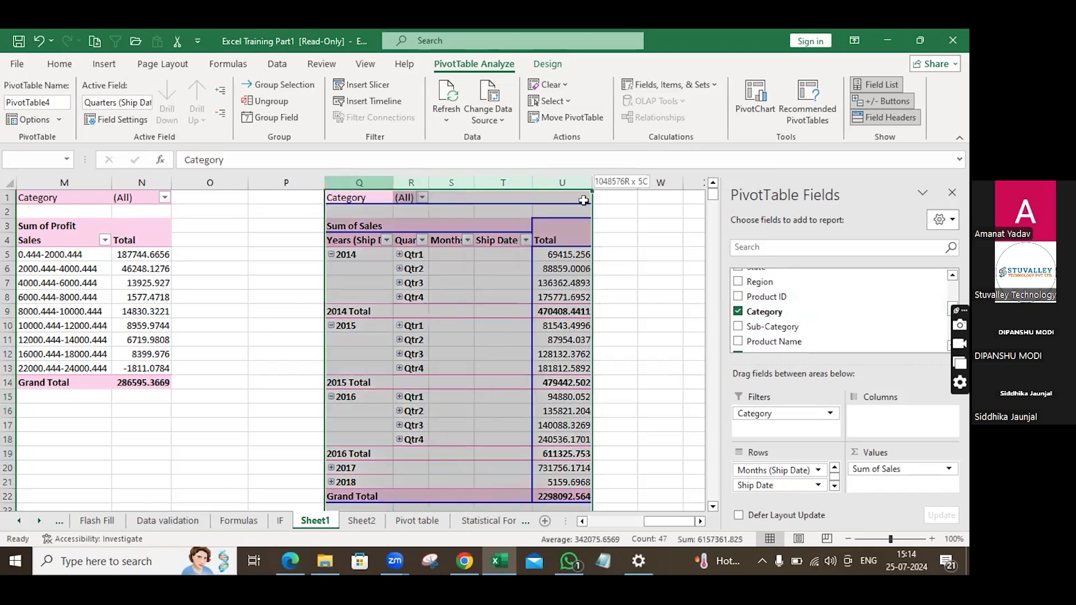
{"action": "key", "text": "ctrl+c"}
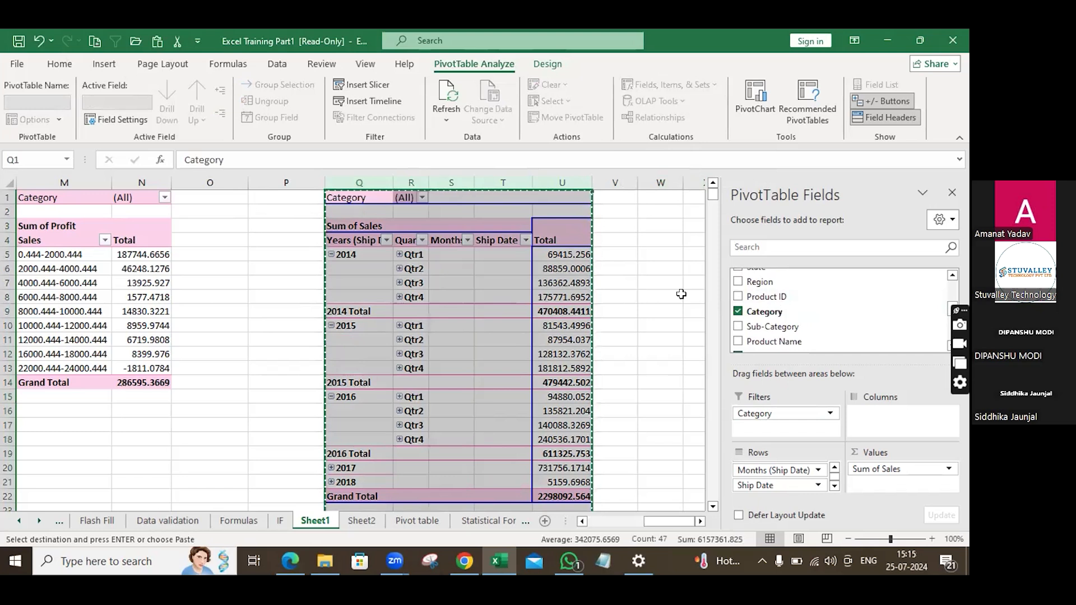
{"action": "key", "text": "Right"}
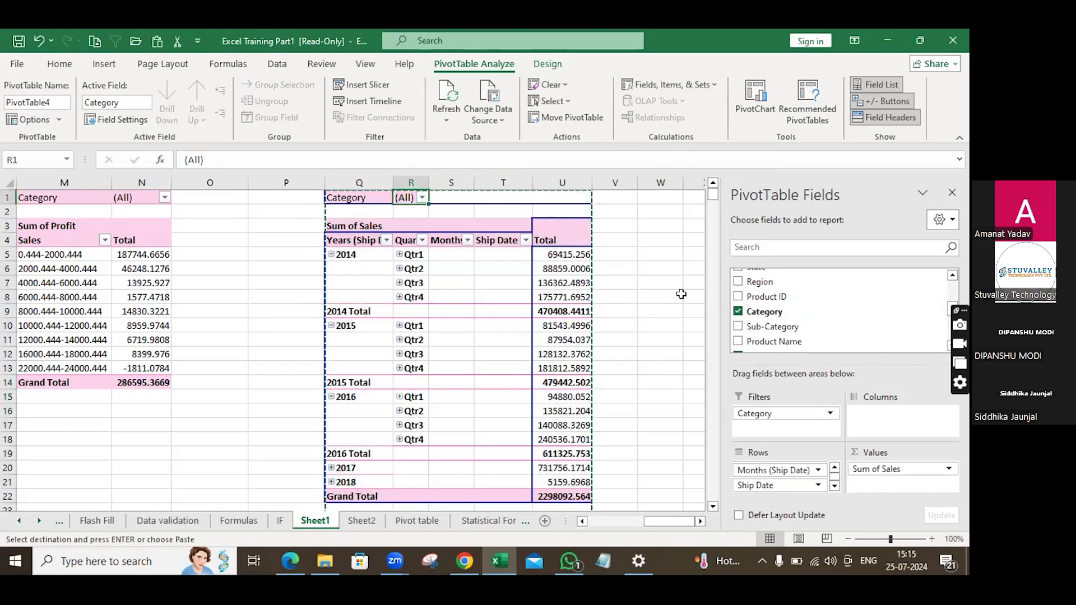
{"action": "key", "text": "Right"}
In the copied pivot table, remove the Years, Quarters and Months date groupings from Rows, leaving only Ship Date.
{"action": "key", "text": "Right"}
{"action": "key", "text": "Right"}
{"action": "key", "text": "Right"}
{"action": "key", "text": "Right"}
{"action": "key", "text": "Right"}
{"action": "key", "text": "Right"}
{"action": "key", "text": "ctrl+v"}
{"action": "key", "text": "Down"}
{"action": "key", "text": "Down"}
{"action": "key", "text": "Down"}
{"action": "key", "text": "Down"}
{"action": "key", "text": "Down"}
{"action": "key", "text": "Left"}
{"action": "key", "text": "Left"}
{"action": "key", "text": "Right"}
{"action": "key", "text": "Right"}
{"action": "key", "text": "Right"}
{"action": "key", "text": "Right"}
{"action": "key", "text": "Right"}
{"action": "key", "text": "Right"}
{"action": "key", "text": "Right"}
{"action": "key", "text": "Right"}
{"action": "key", "text": "Right"}
{"action": "key", "text": "Right"}
{"action": "key", "text": "Right"}
{"action": "key", "text": "Right"}
{"action": "key", "text": "Right"}
{"action": "left_click", "coordinate": [265, 243]}
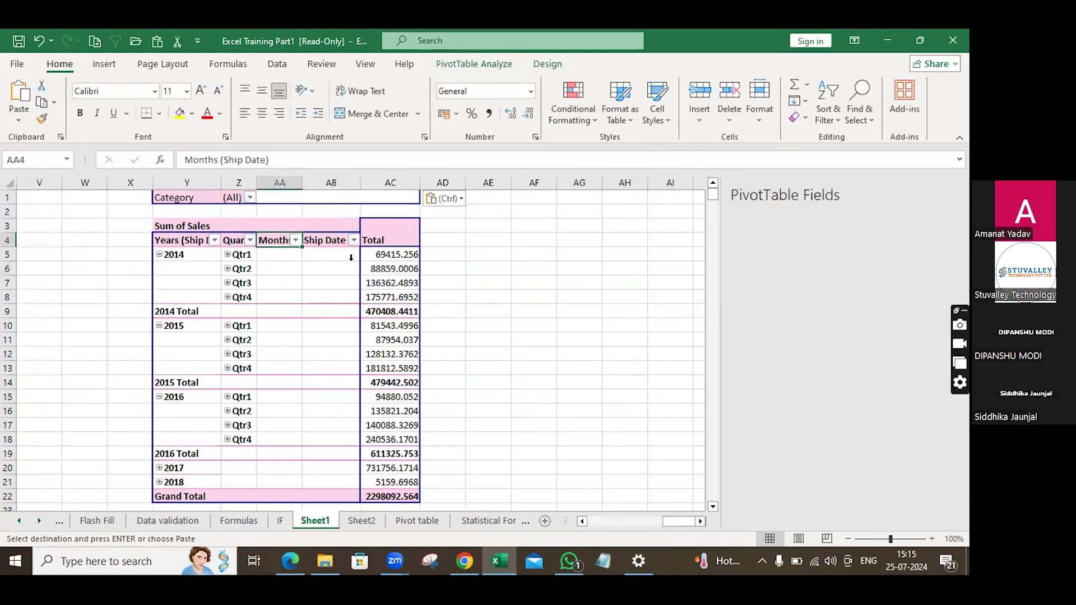
{"action": "left_click_drag", "start_coordinate": [776, 468], "coordinate": [807, 309]}
{"action": "left_click_drag", "start_coordinate": [779, 484], "coordinate": [820, 376]}
{"action": "left_click_drag", "start_coordinate": [776, 468], "coordinate": [821, 309]}
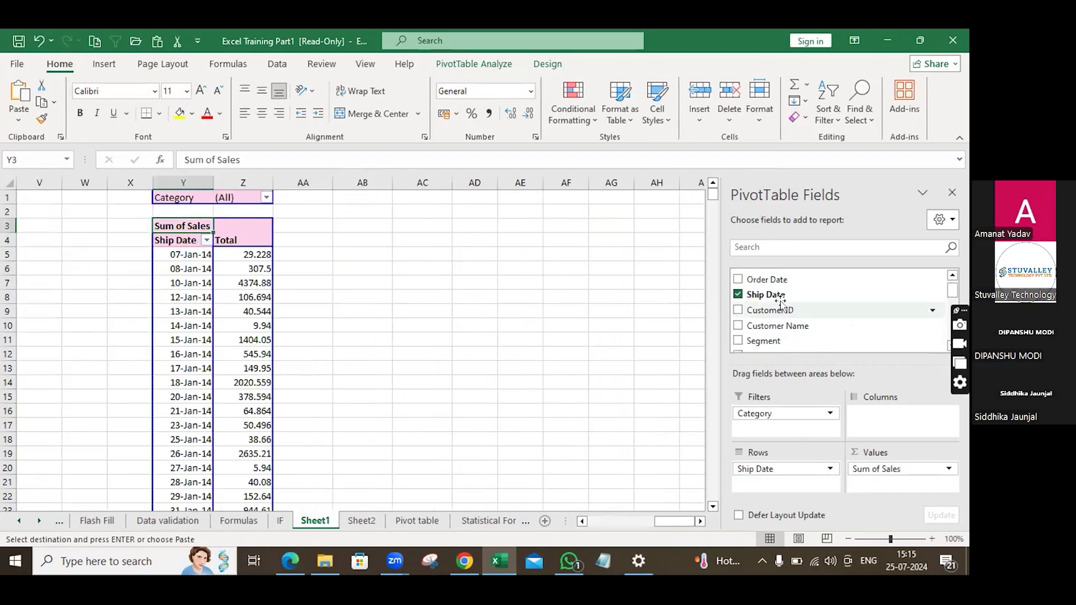
Replace Ship Date with Product ID as the row field of the copied pivot table.
{"action": "scroll", "coordinate": [780, 303], "scroll_direction": "up", "scroll_amount": 1}
{"action": "scroll", "coordinate": [781, 303], "scroll_direction": "down", "scroll_amount": 4}
{"action": "scroll", "coordinate": [785, 305], "scroll_direction": "up", "scroll_amount": 1}
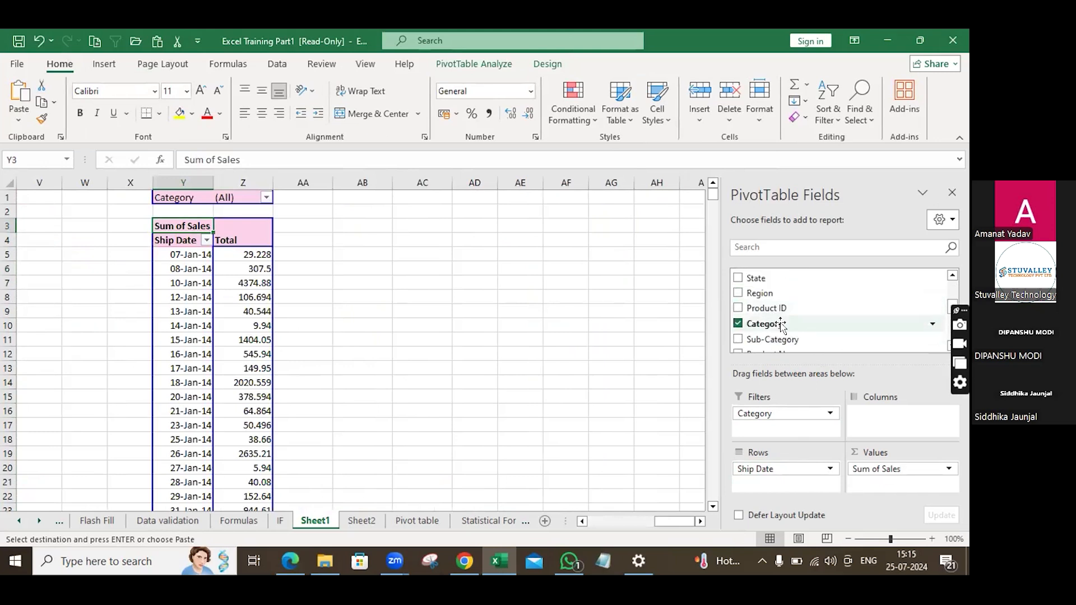
{"action": "mouse_move", "coordinate": [783, 312]}
{"action": "left_mouse_down"}
{"action": "mouse_move", "coordinate": [800, 429]}
{"action": "mouse_move", "coordinate": [800, 306]}
{"action": "left_mouse_up"}
Add Quantity to the copied pivot's Values and remove Sum of Sales, leaving Sum of Quantity per Product ID.
{"action": "scroll", "coordinate": [801, 308], "scroll_direction": "down", "scroll_amount": 1}
{"action": "scroll", "coordinate": [801, 316], "scroll_direction": "down", "scroll_amount": 2}
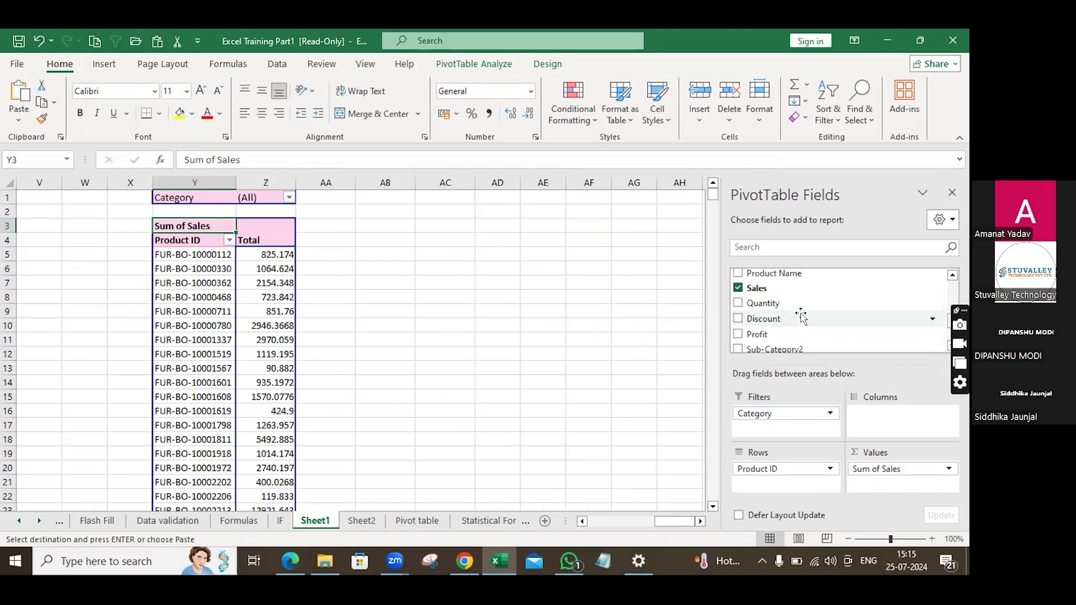
{"action": "scroll", "coordinate": [801, 315], "scroll_direction": "down", "scroll_amount": 2}
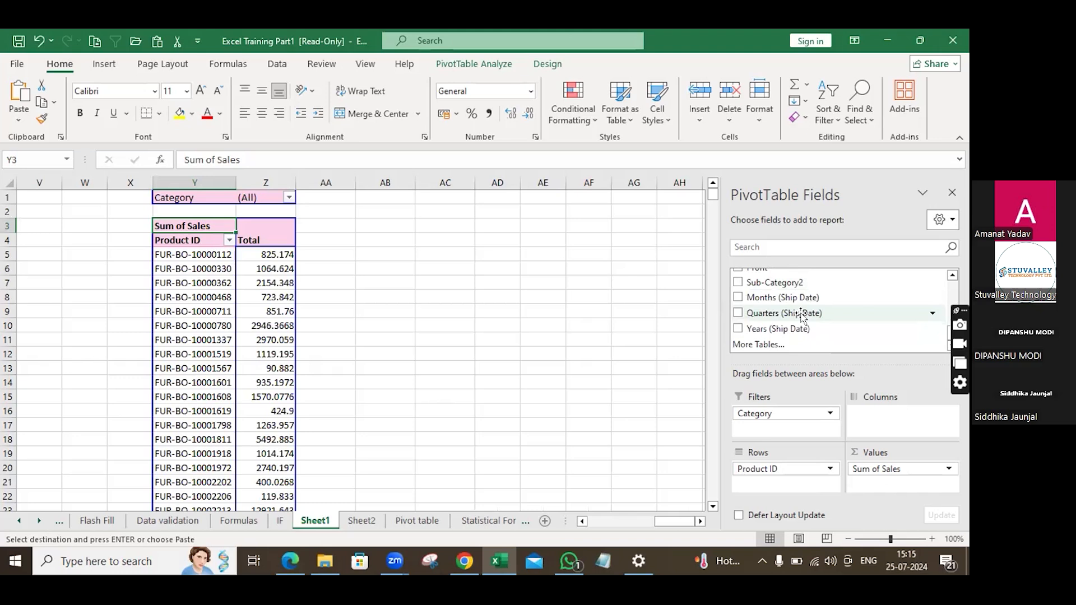
{"action": "scroll", "coordinate": [802, 316], "scroll_direction": "up", "scroll_amount": 3}
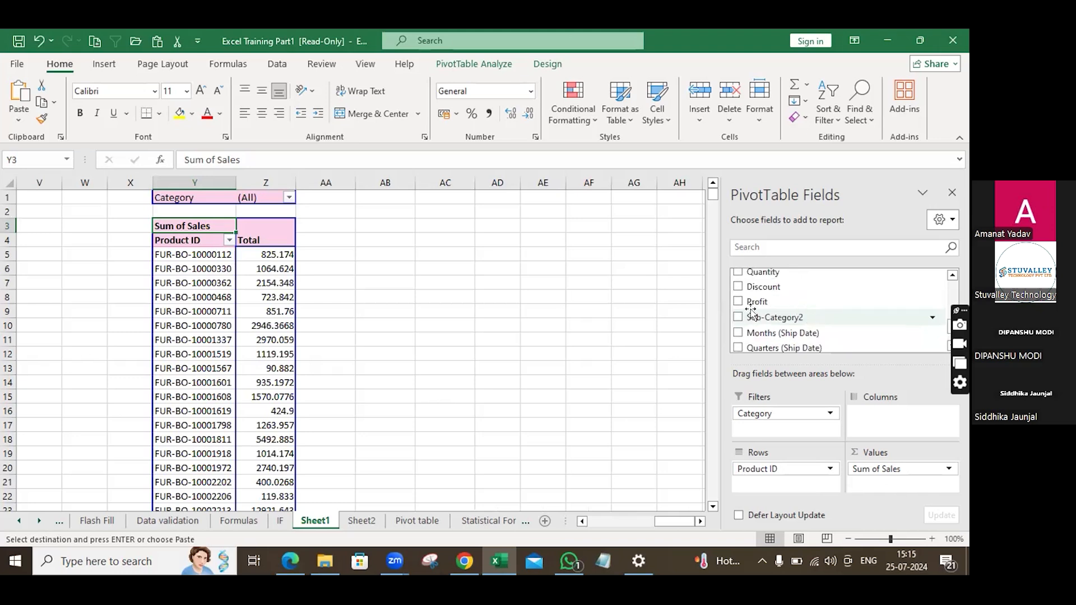
{"action": "scroll", "coordinate": [754, 312], "scroll_direction": "up", "scroll_amount": 2}
{"action": "scroll", "coordinate": [753, 312], "scroll_direction": "up", "scroll_amount": 1}
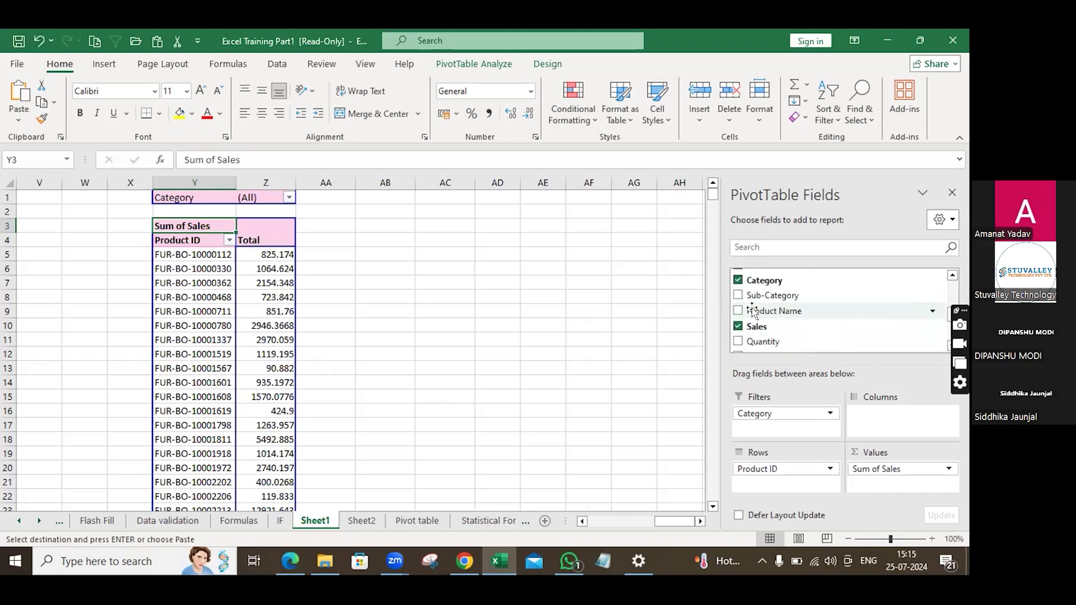
{"action": "scroll", "coordinate": [754, 312], "scroll_direction": "up", "scroll_amount": 1}
{"action": "scroll", "coordinate": [753, 312], "scroll_direction": "down", "scroll_amount": 1}
{"action": "scroll", "coordinate": [754, 312], "scroll_direction": "down", "scroll_amount": 1}
{"action": "left_click_drag", "start_coordinate": [754, 310], "coordinate": [869, 431]}
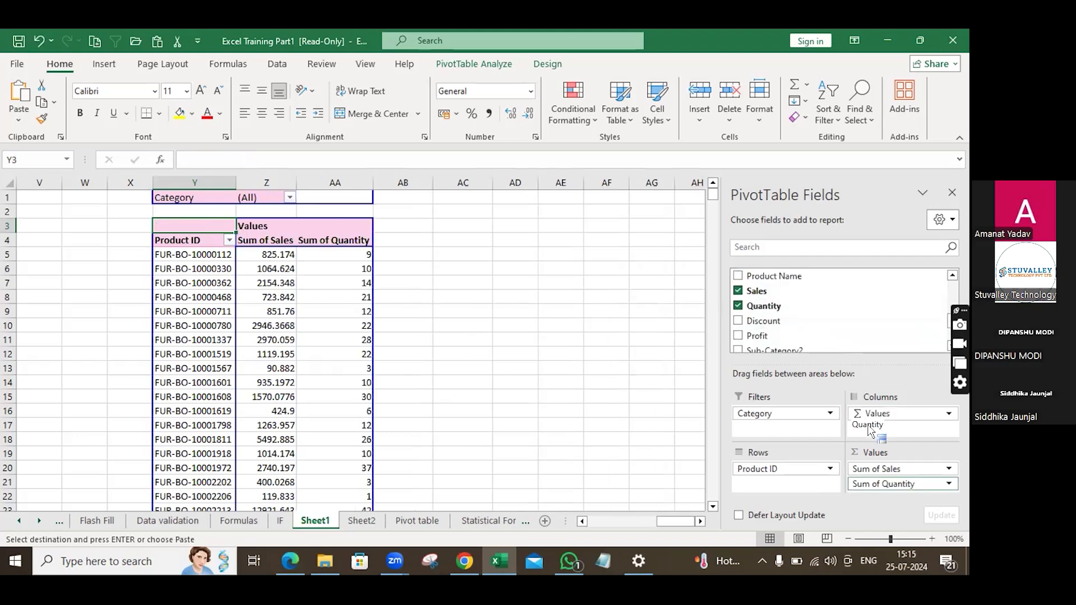
{"action": "left_click_drag", "start_coordinate": [875, 468], "coordinate": [827, 293]}
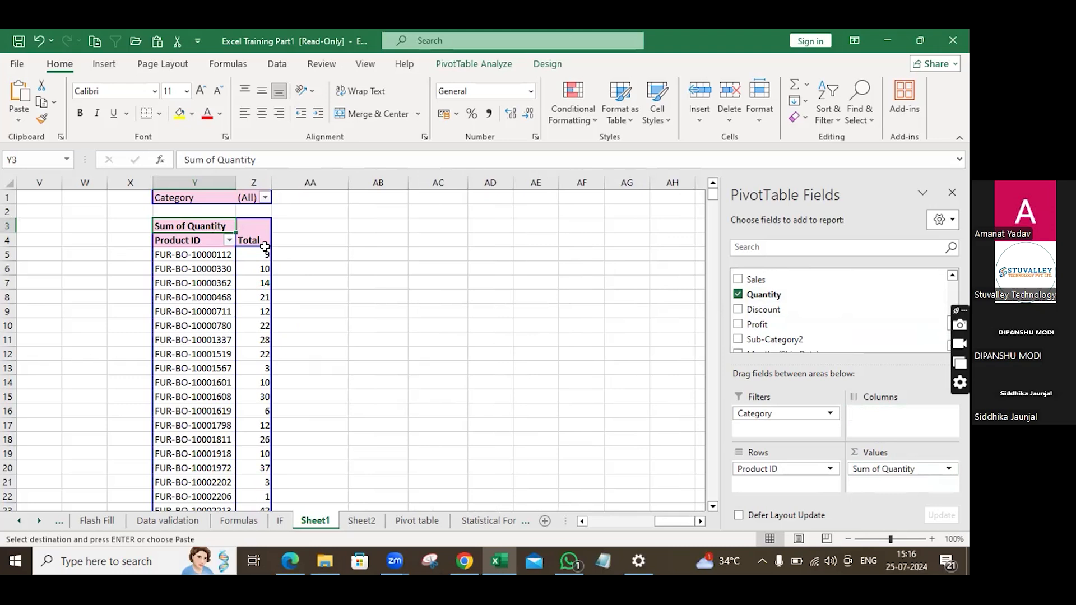
Select the copied pivot table and open the Fields, Items & Sets menu to create a calculated field.
{"action": "mouse_move", "coordinate": [264, 256]}
{"action": "left_click", "coordinate": [294, 255]}
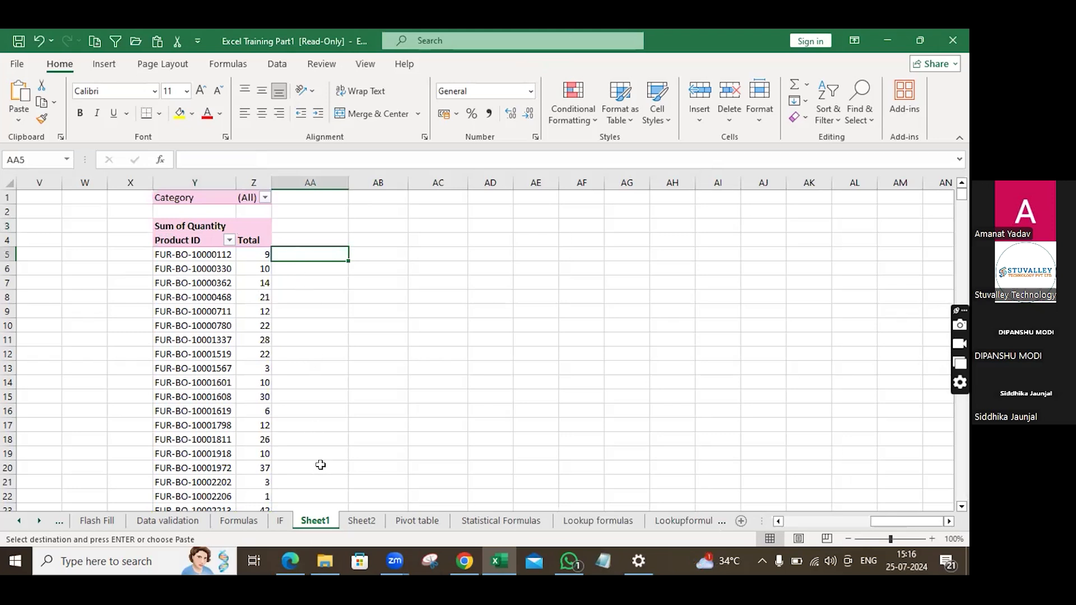
{"action": "left_click", "coordinate": [246, 229]}
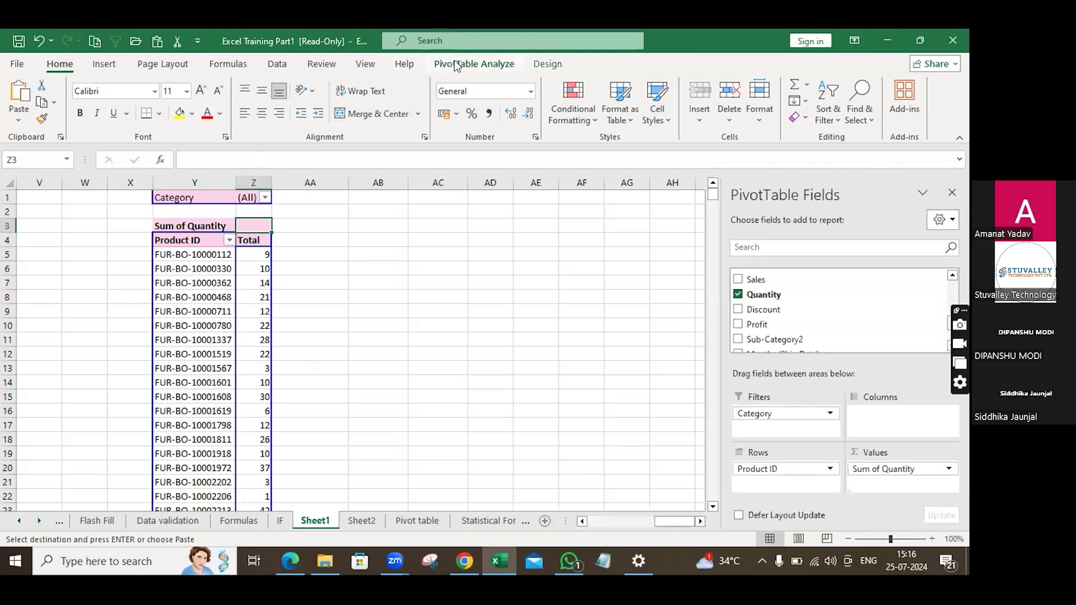
{"action": "left_click", "coordinate": [457, 63]}
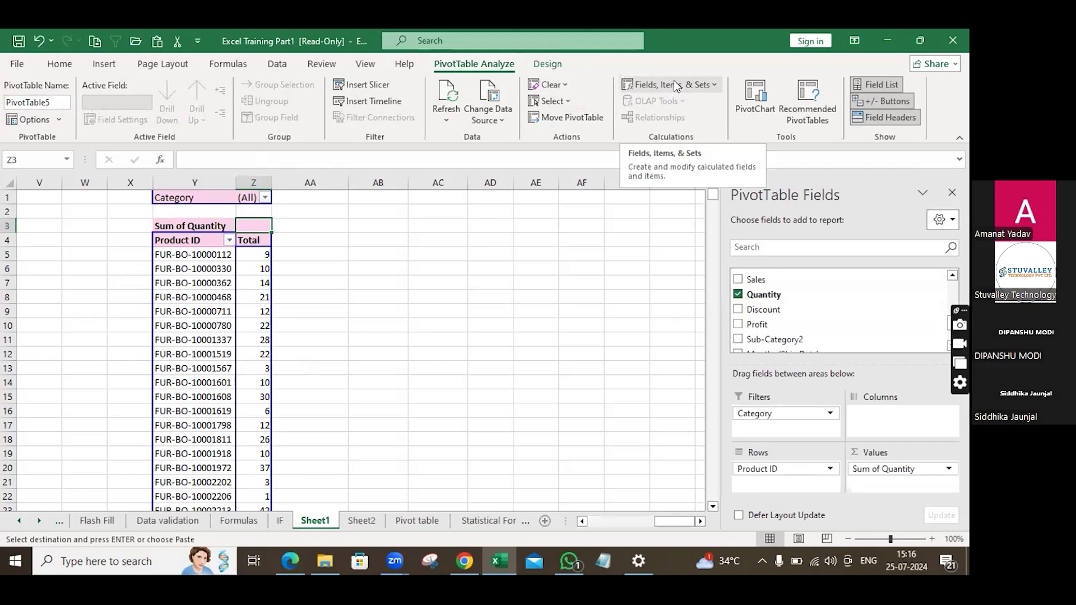
{"action": "left_click", "coordinate": [712, 82]}
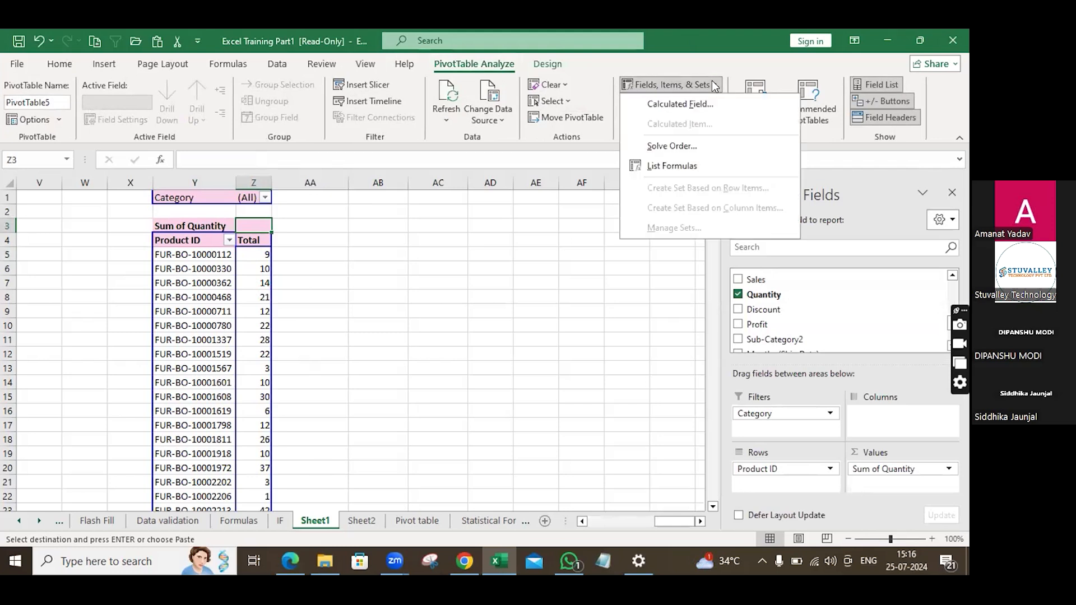
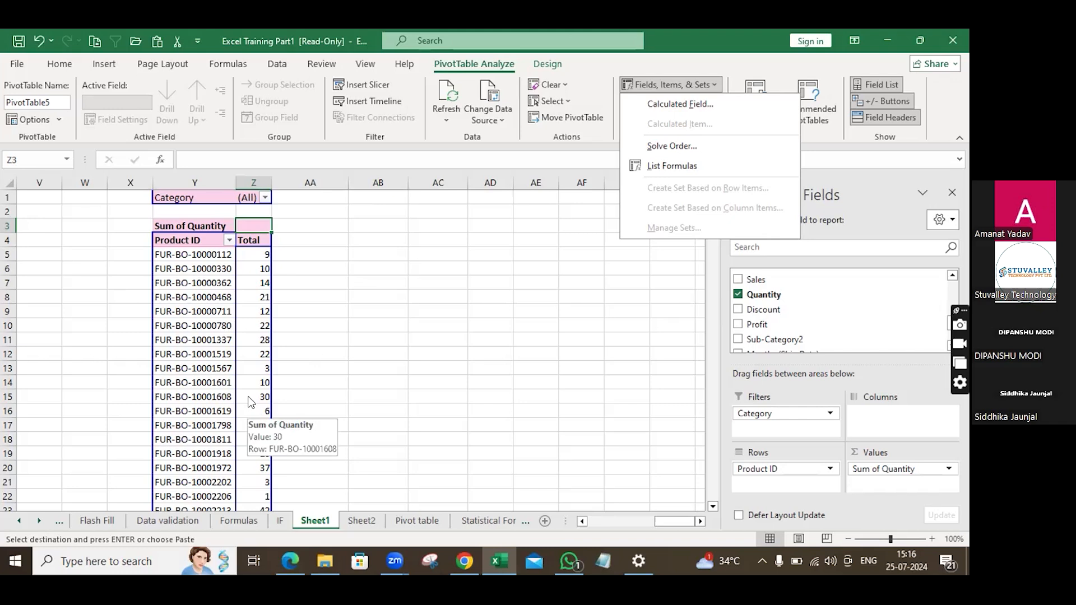
Start a new calculated field for the copied pivot table and name it increment.
{"action": "left_click", "coordinate": [660, 103]}
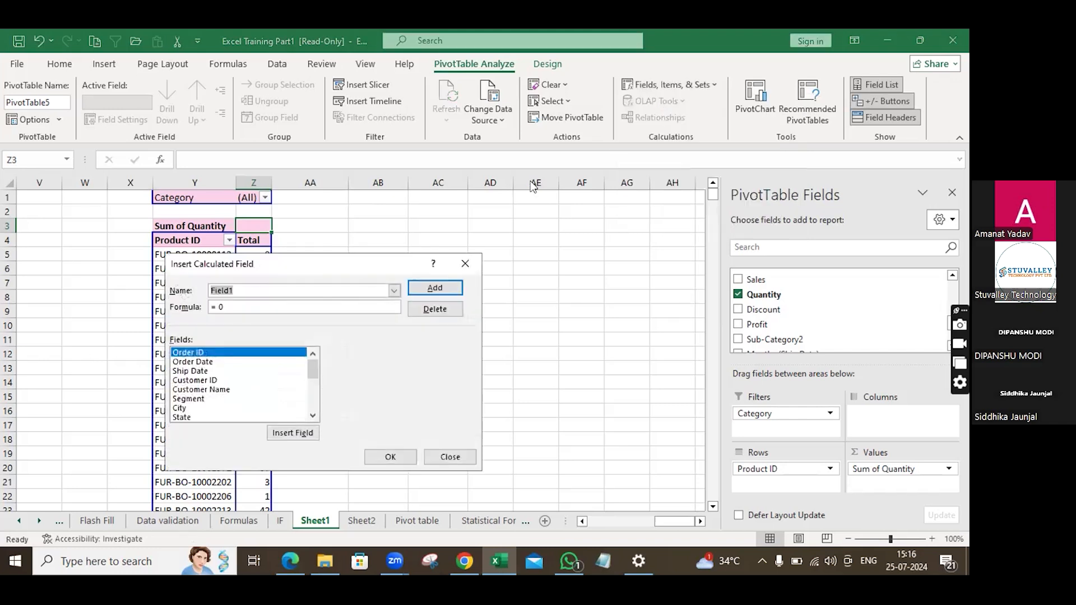
{"action": "left_click", "coordinate": [226, 308]}
{"action": "left_click_drag", "start_coordinate": [233, 290], "coordinate": [202, 290]}
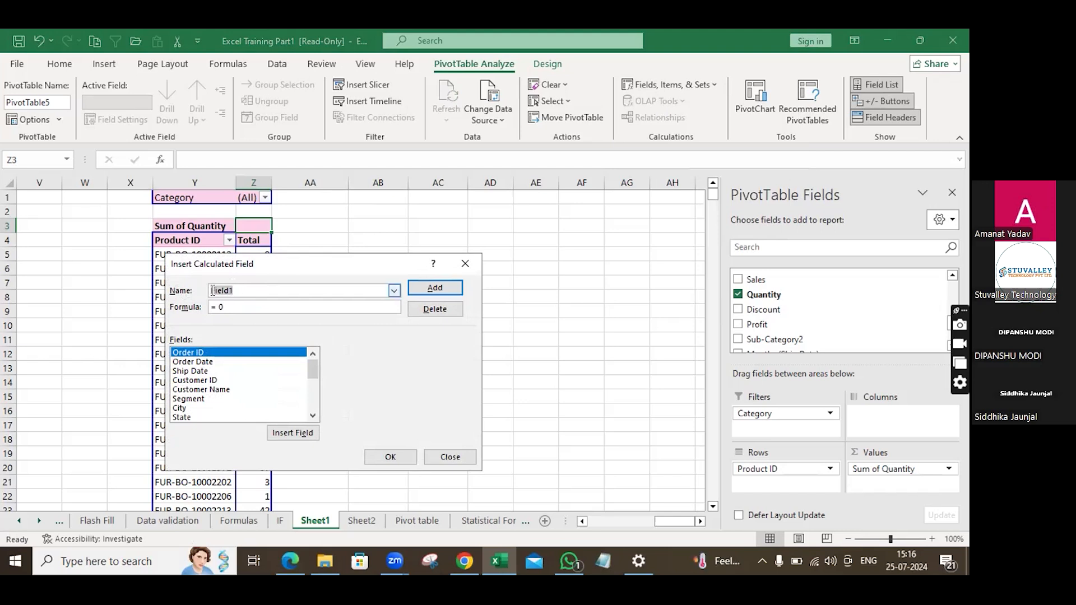
{"action": "key", "text": "BackSpace"}
{"action": "type", "text": "ncrement"}
{"action": "scroll", "coordinate": [197, 409], "scroll_direction": "down", "scroll_amount": 3}
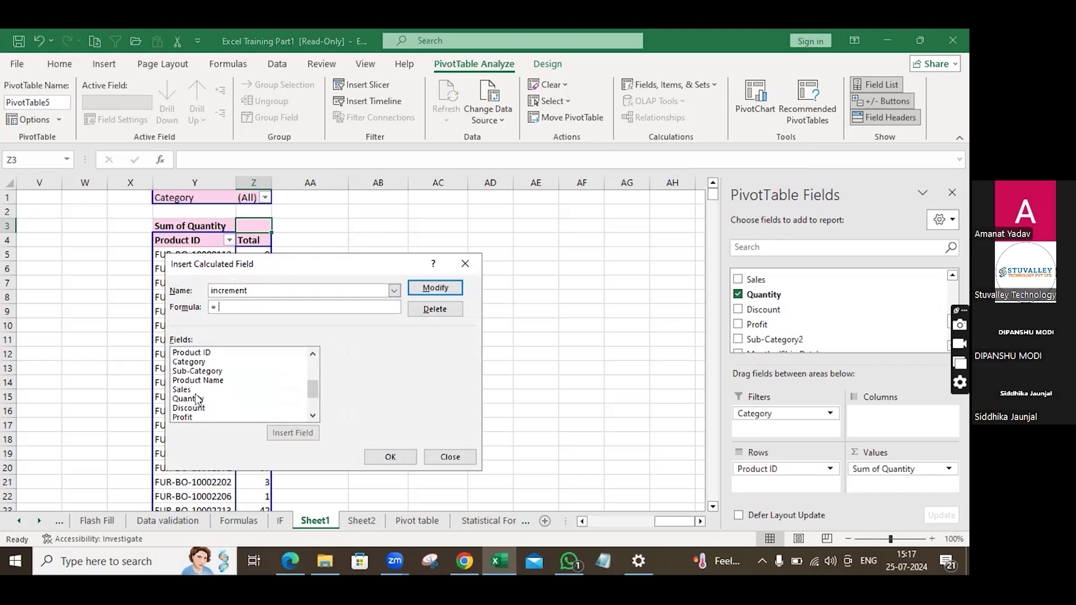
Set the increment formula to Quantity+10 and add the calculated field to the pivot.
{"action": "left_click", "coordinate": [197, 399]}
{"action": "left_click", "coordinate": [282, 433]}
{"action": "type", "text": "=10"}
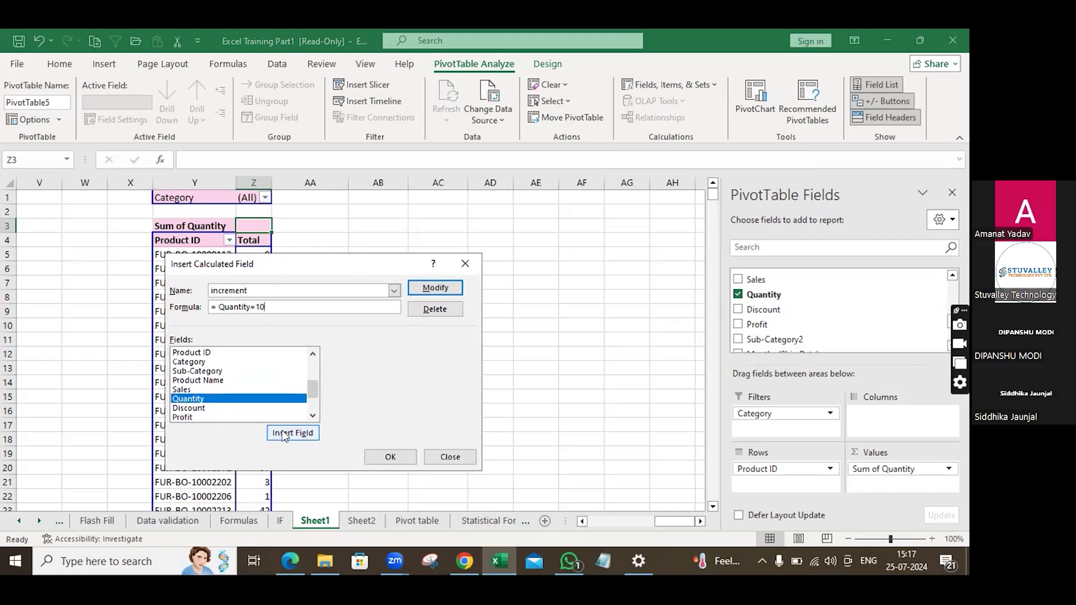
{"action": "key", "text": "BackSpace"}
{"action": "key", "text": "BackSpace"}
{"action": "key", "text": "BackSpace"}
{"action": "type", "text": "+10"}
{"action": "left_click", "coordinate": [398, 456]}
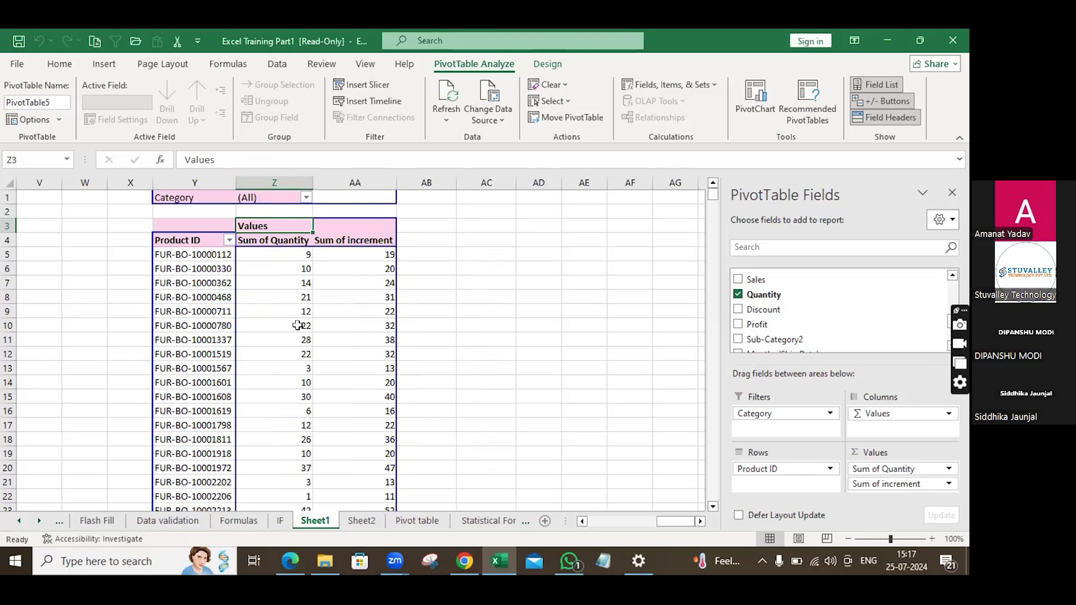
Examine the source data columns on the Pivot table sheet, then return to Sheet1.
{"action": "mouse_move", "coordinate": [297, 326]}
{"action": "left_click", "coordinate": [414, 522]}
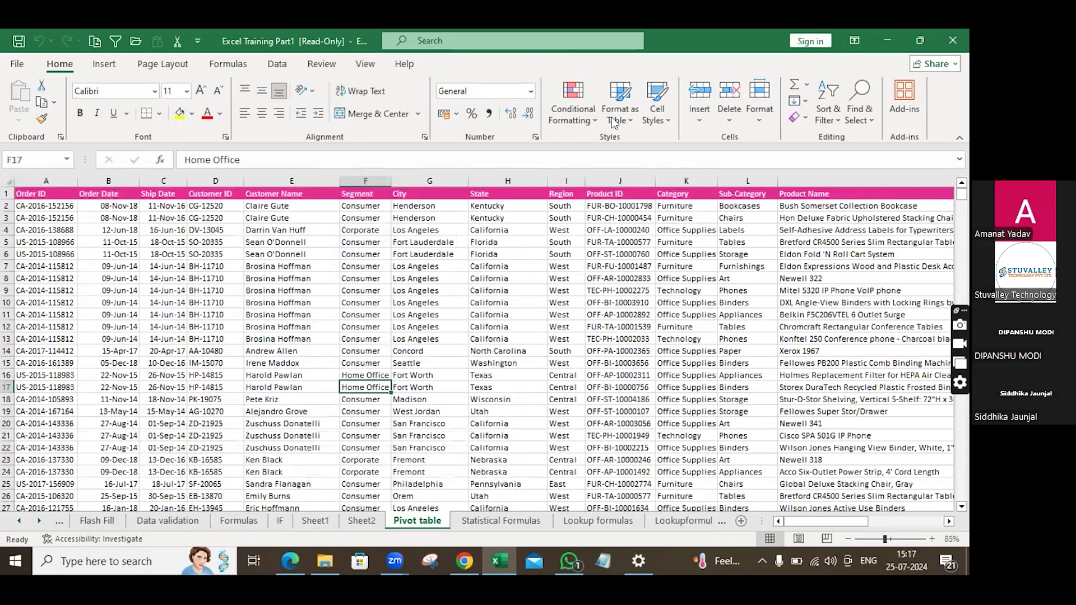
{"action": "scroll", "coordinate": [522, 202], "scroll_direction": "right", "scroll_amount": 5}
{"action": "scroll", "coordinate": [523, 202], "scroll_direction": "right", "scroll_amount": 5}
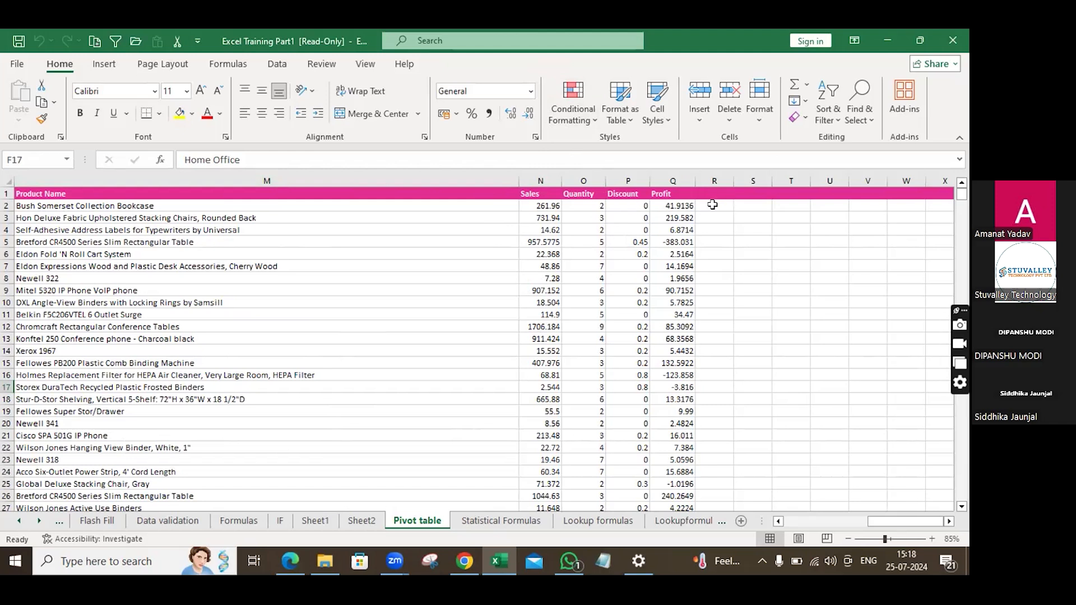
{"action": "left_click", "coordinate": [712, 205]}
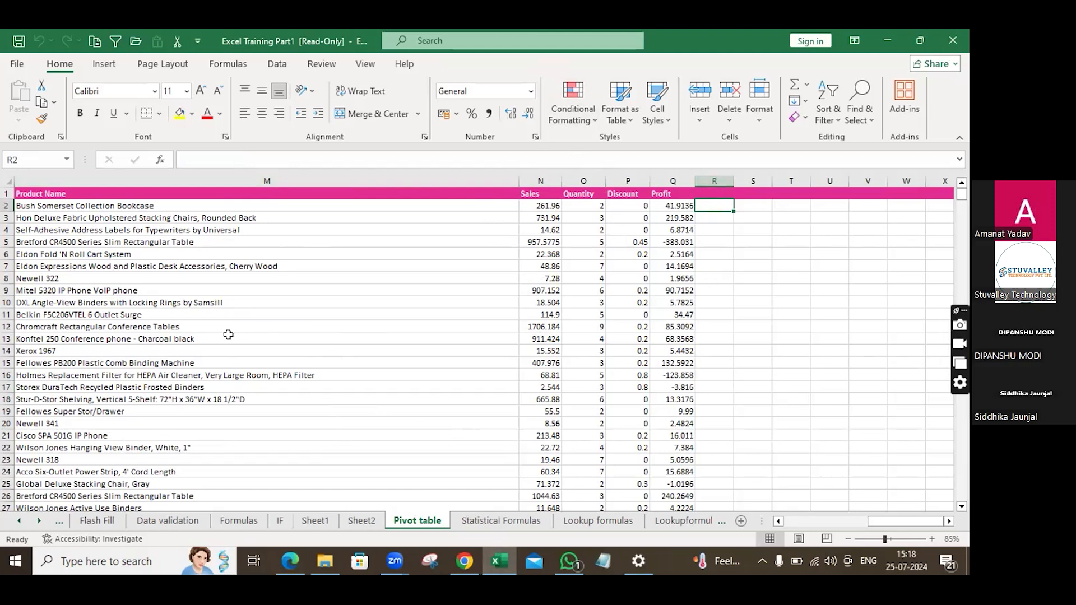
{"action": "left_click", "coordinate": [320, 525]}
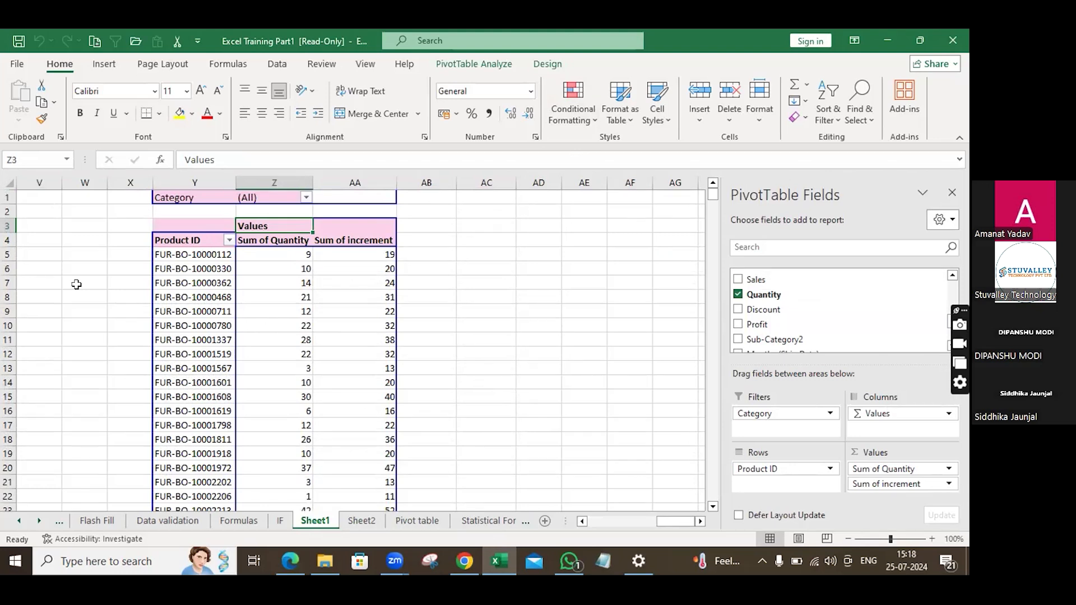
{"action": "left_click", "coordinate": [470, 64]}
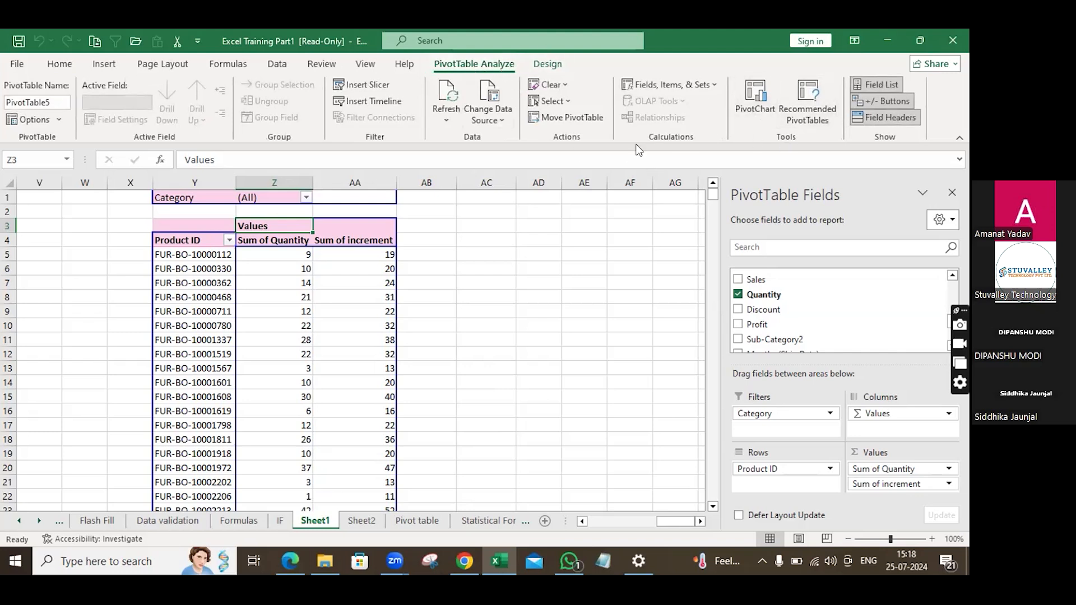
{"action": "left_click", "coordinate": [715, 84]}
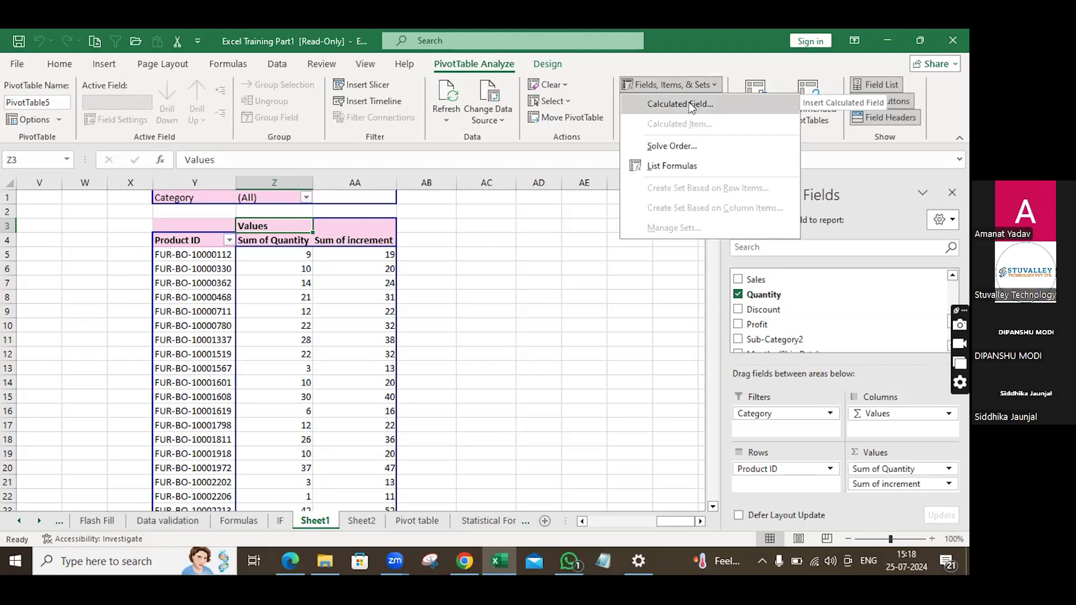
{"action": "left_click", "coordinate": [688, 103]}
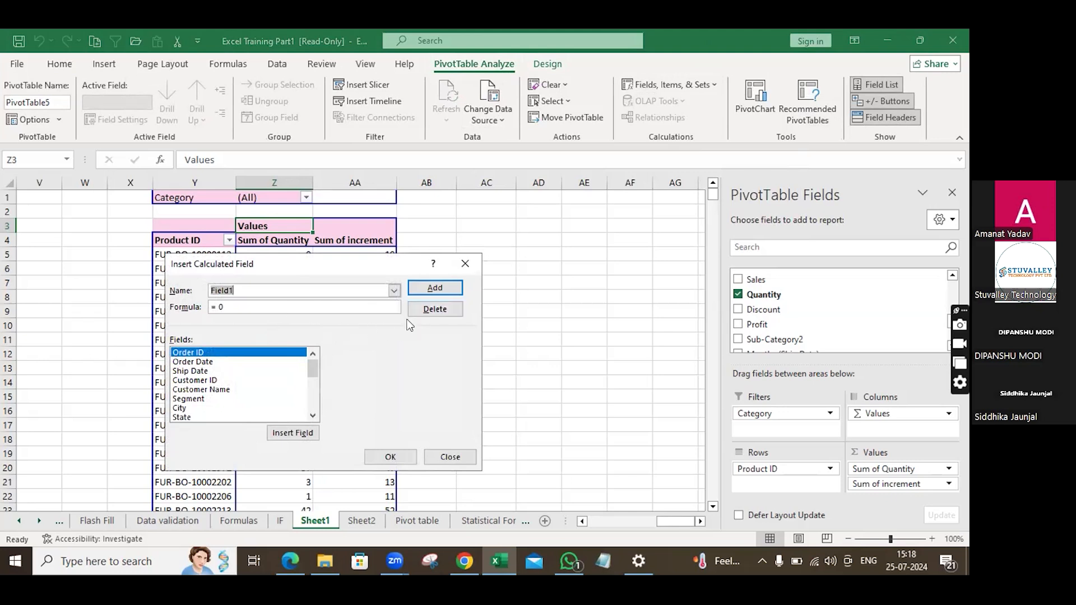
{"action": "left_click", "coordinate": [465, 265]}
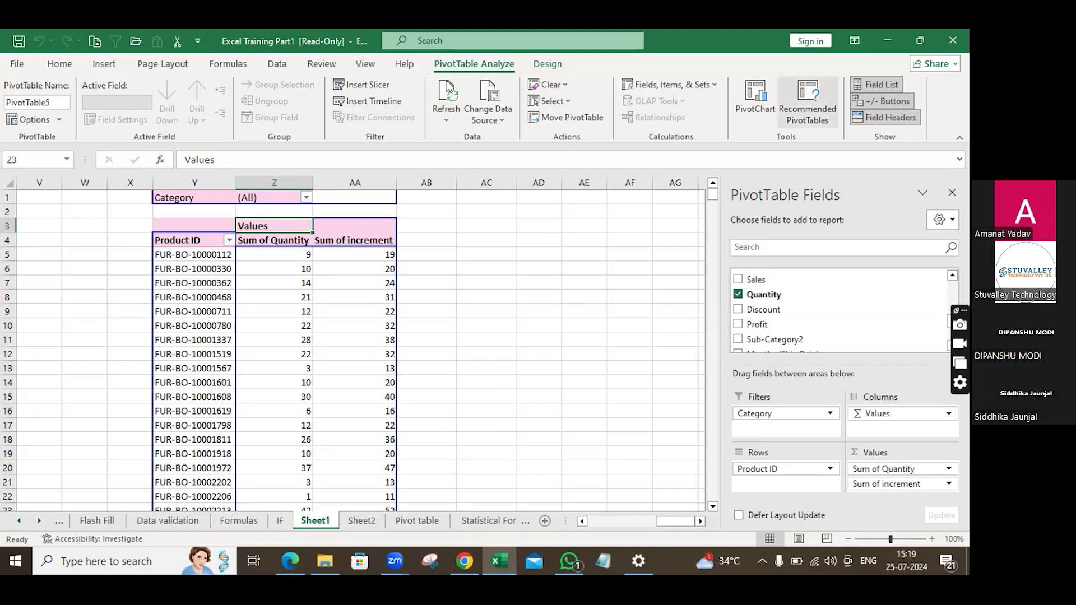
{"action": "left_click", "coordinate": [546, 65]}
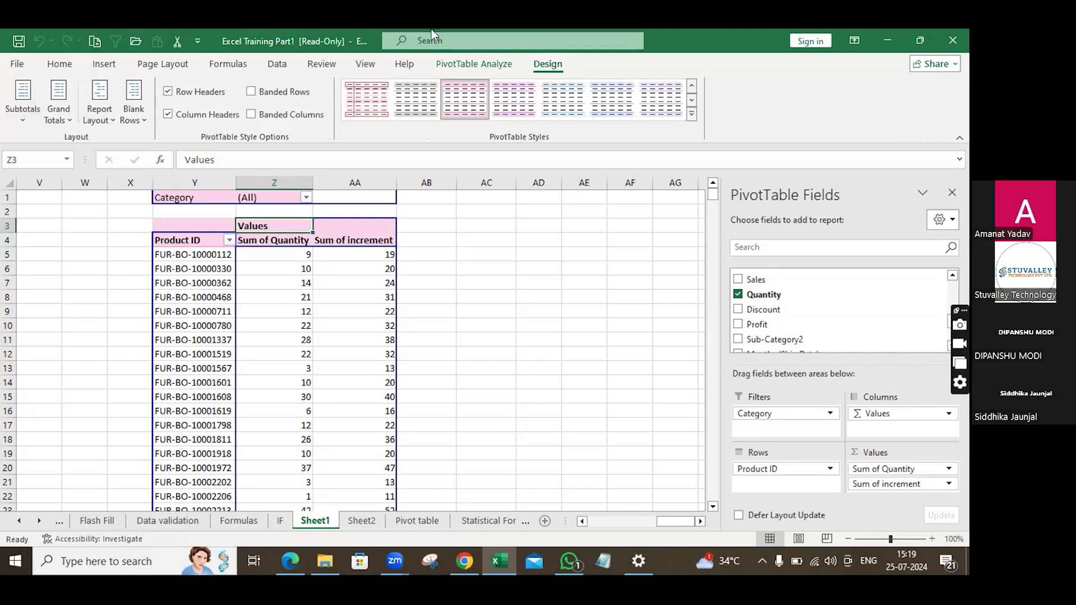
{"action": "scroll", "coordinate": [442, 412], "scroll_direction": "down", "scroll_amount": 2}
{"action": "scroll", "coordinate": [441, 412], "scroll_direction": "up", "scroll_amount": 2}
{"action": "scroll", "coordinate": [452, 415], "scroll_direction": "down", "scroll_amount": 4}
{"action": "scroll", "coordinate": [454, 415], "scroll_direction": "up", "scroll_amount": 4}
{"action": "left_click", "coordinate": [470, 63]}
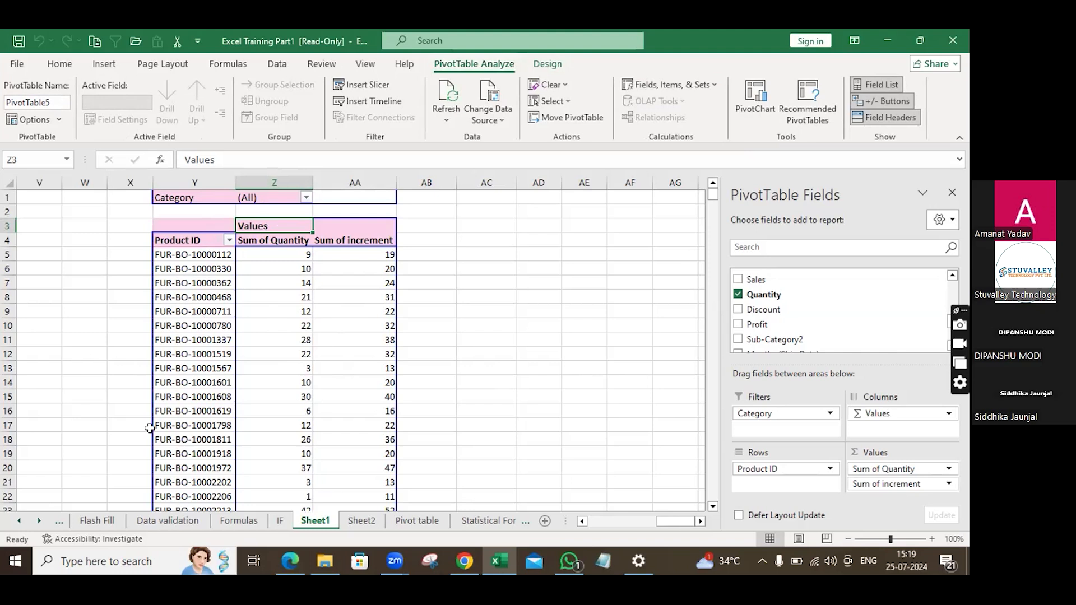
Check the pivot table names by selecting the different pivot tables on Sheet1.
{"action": "mouse_move", "coordinate": [239, 437]}
{"action": "left_click", "coordinate": [55, 99]}
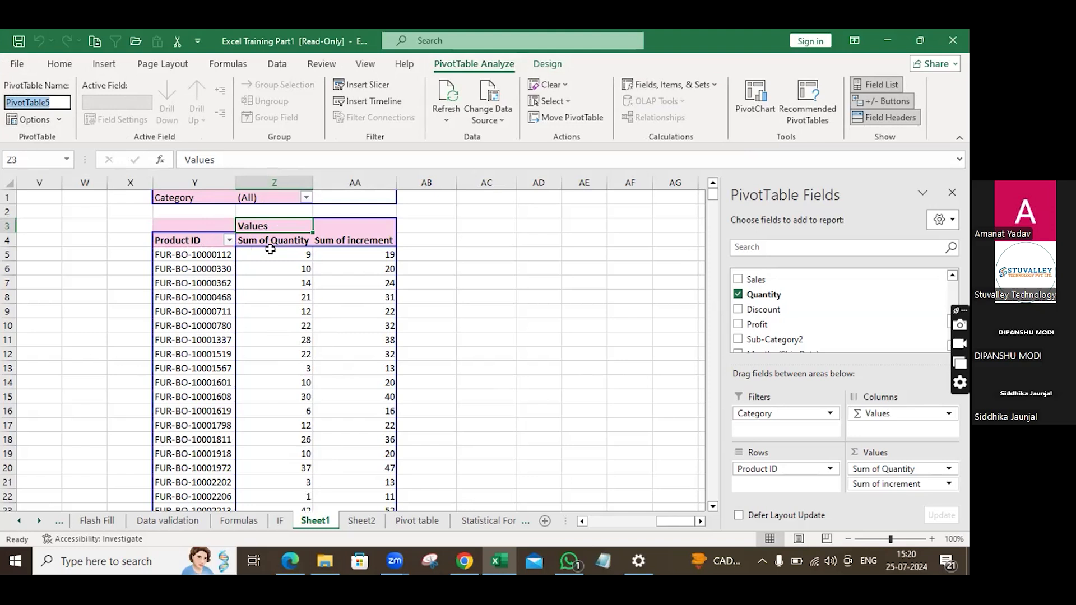
{"action": "mouse_move", "coordinate": [373, 249]}
{"action": "left_click", "coordinate": [595, 521]}
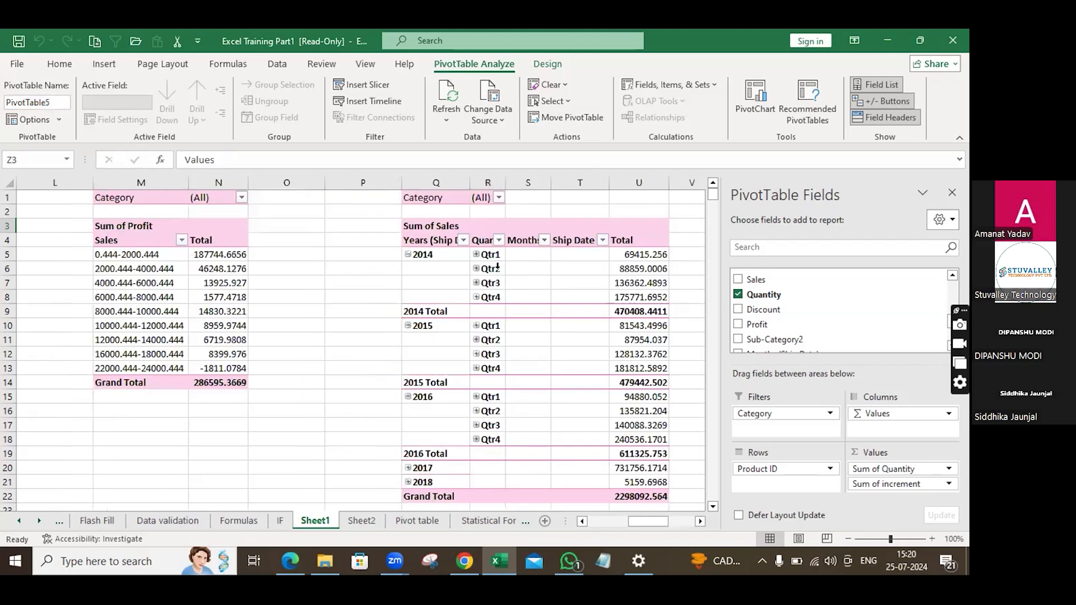
{"action": "left_click", "coordinate": [490, 326]}
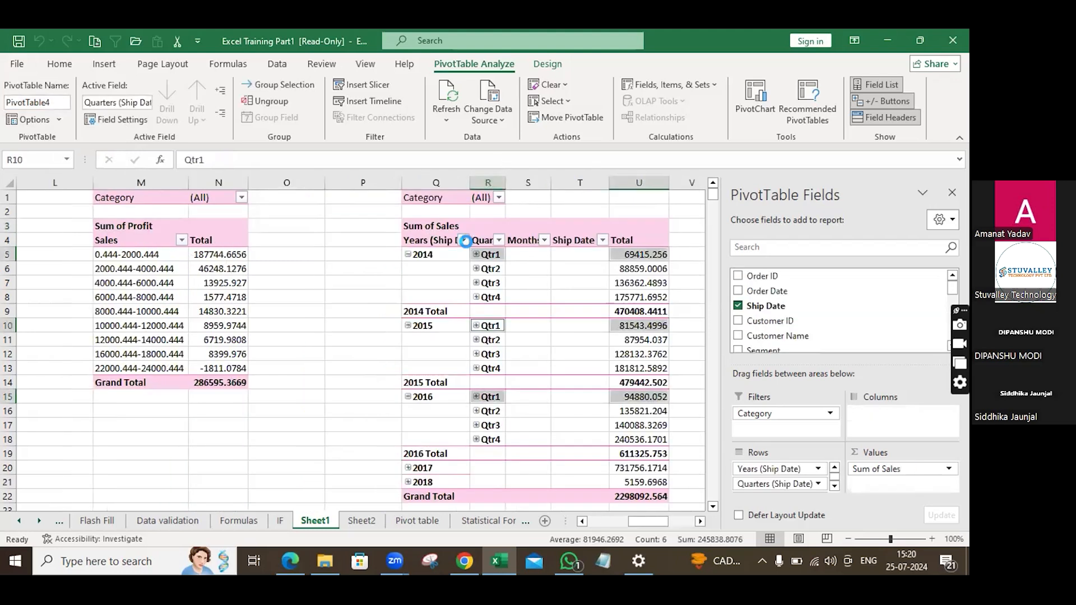
{"action": "left_click", "coordinate": [463, 239]}
{"action": "left_click", "coordinate": [529, 254]}
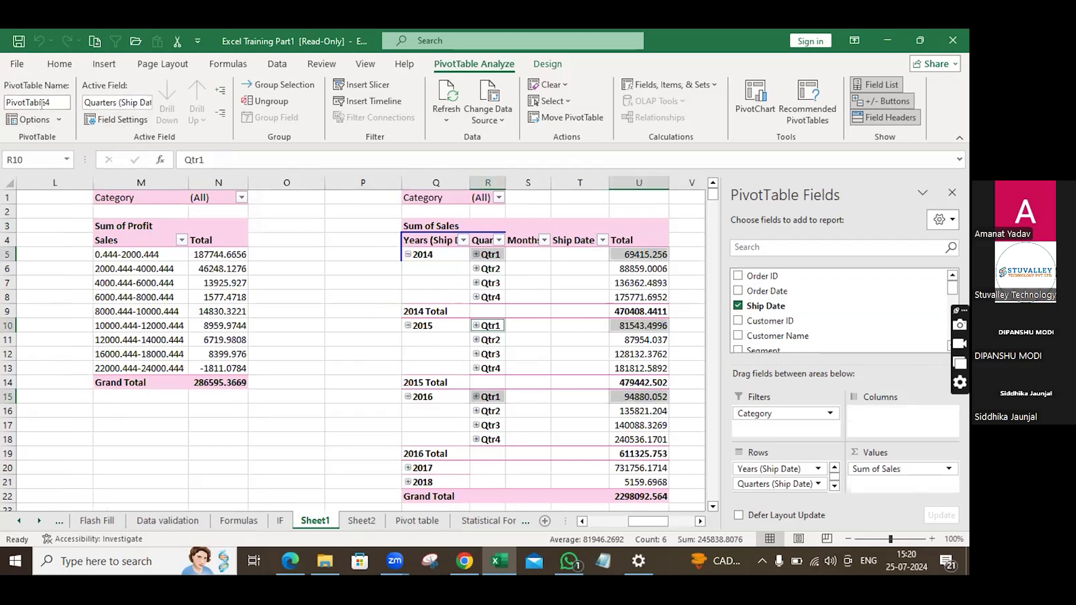
{"action": "left_click", "coordinate": [146, 263]}
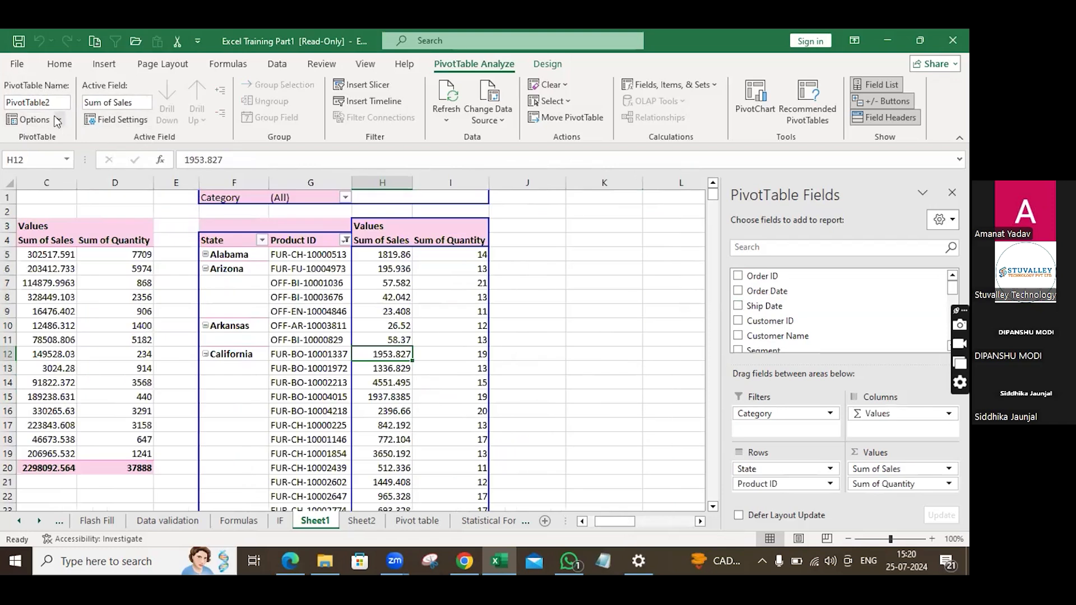
{"action": "left_click", "coordinate": [67, 352]}
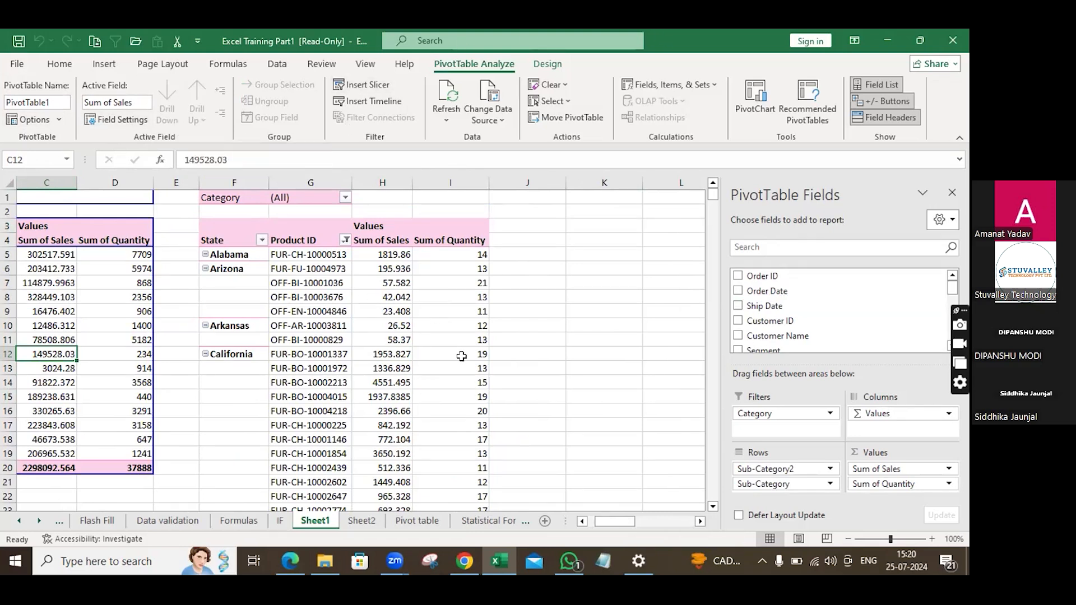
Scroll to the date-grouped Sales pivot and select cells within its year and quarter rows.
{"action": "left_click", "coordinate": [644, 522]}
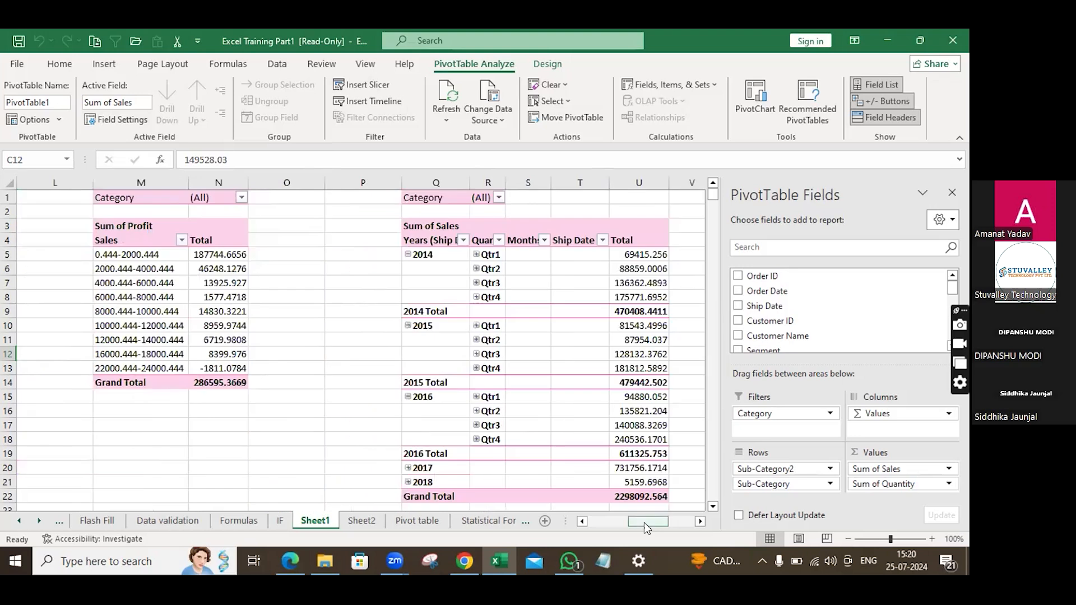
{"action": "left_click", "coordinate": [441, 231]}
{"action": "left_click", "coordinate": [436, 280]}
{"action": "left_click", "coordinate": [528, 297]}
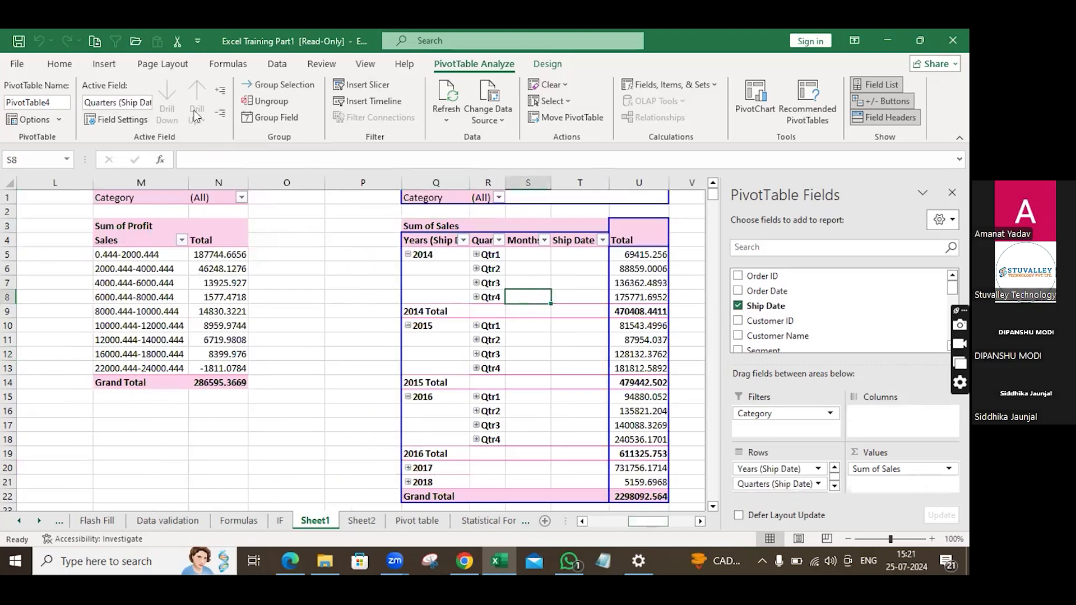
{"action": "left_click", "coordinate": [447, 256]}
{"action": "left_click", "coordinate": [495, 418]}
{"action": "left_click", "coordinate": [455, 421]}
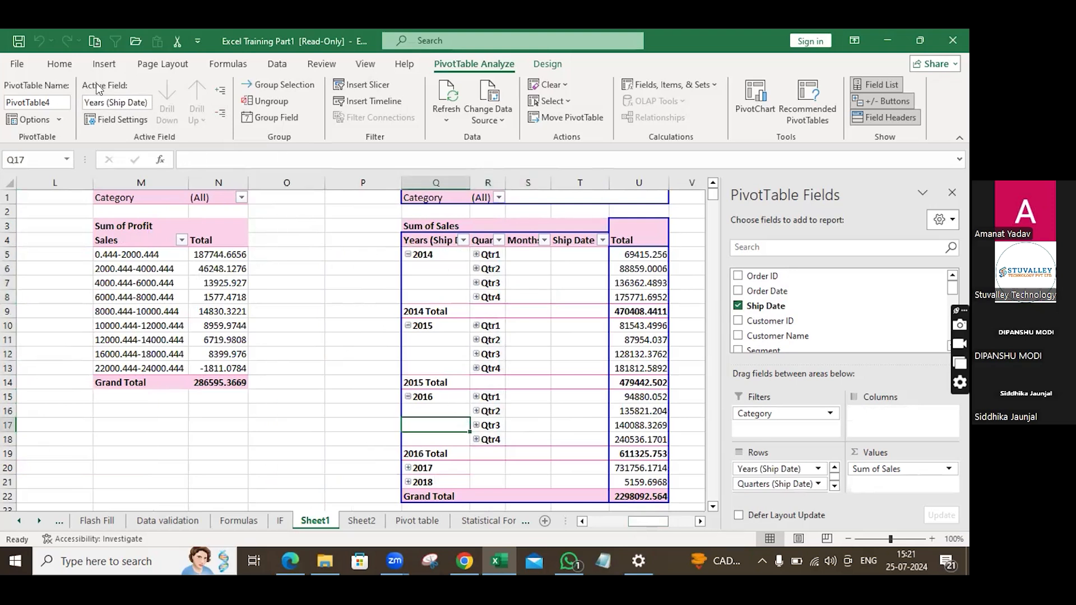